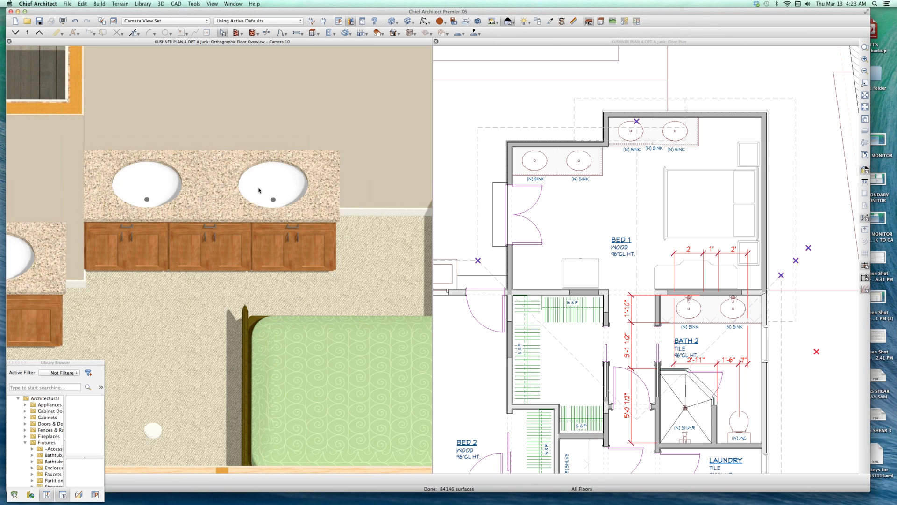
- Set the width of the 72" base cabinet under the two sinks to 24"
{"action": "left_click", "coordinate": [260, 189]}
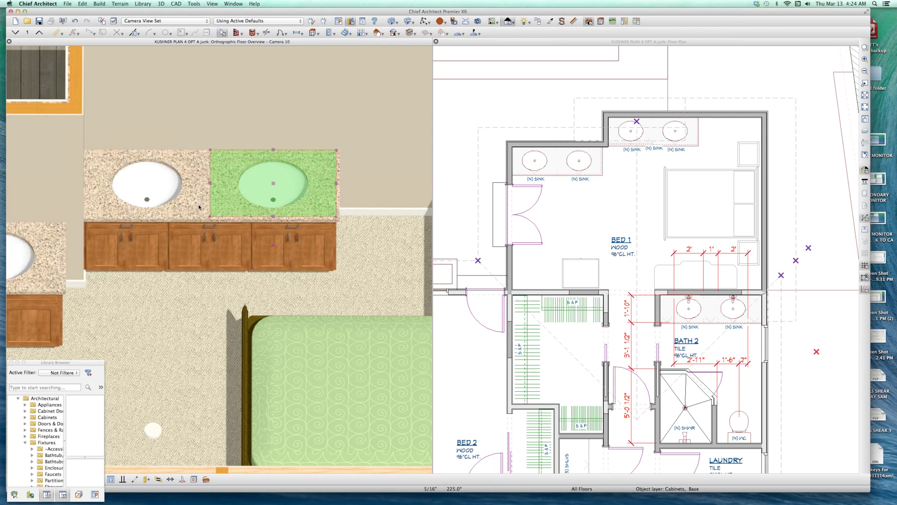
{"action": "left_click", "coordinate": [249, 249]}
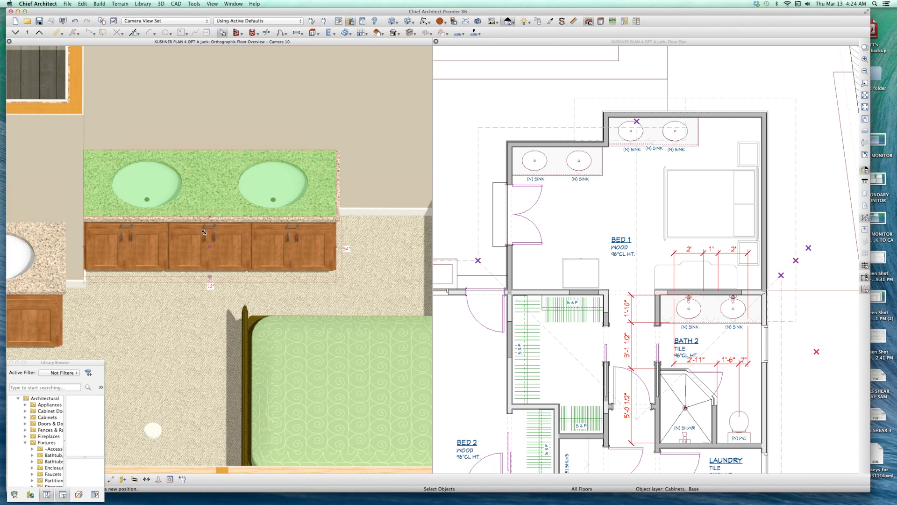
{"action": "double_click", "coordinate": [211, 246]}
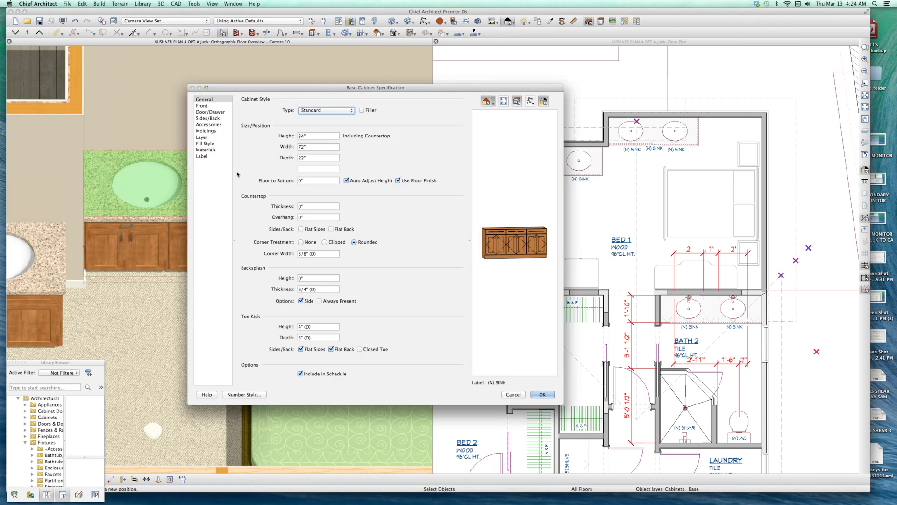
{"action": "double_click", "coordinate": [312, 147]}
{"action": "type", "text": "2"}
{"action": "key", "text": "Return"}
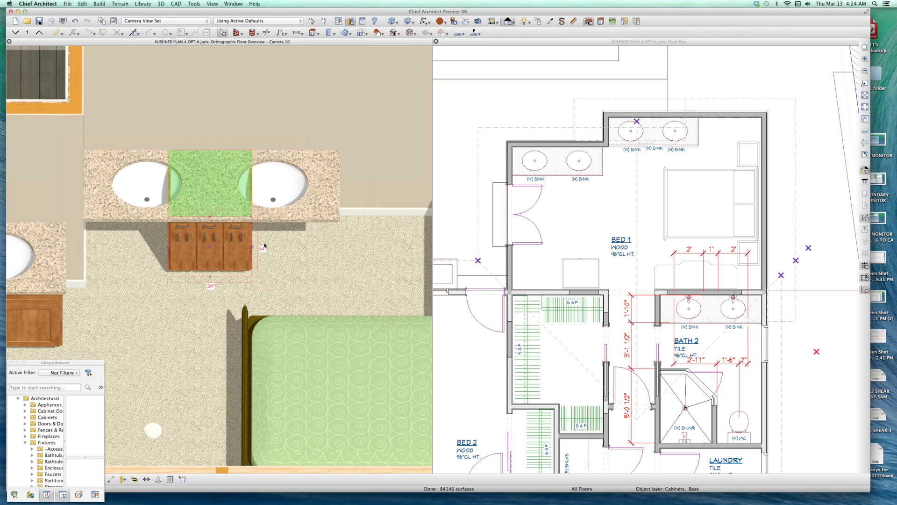
{"action": "key", "text": "super+e"}
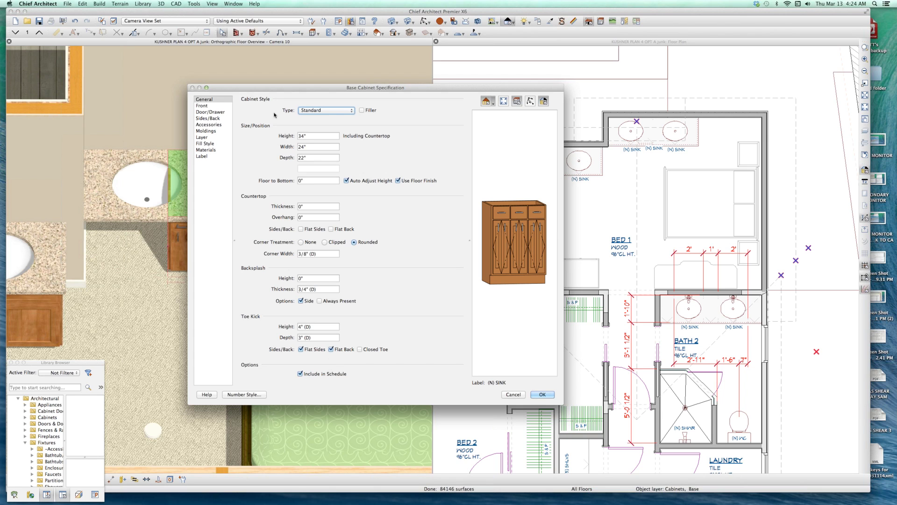
{"action": "left_click", "coordinate": [207, 107]}
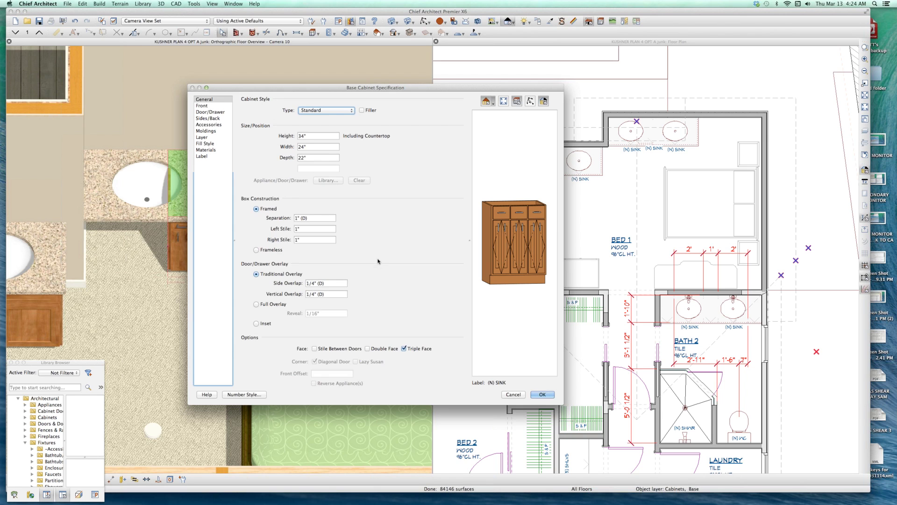
{"action": "left_click", "coordinate": [405, 349]}
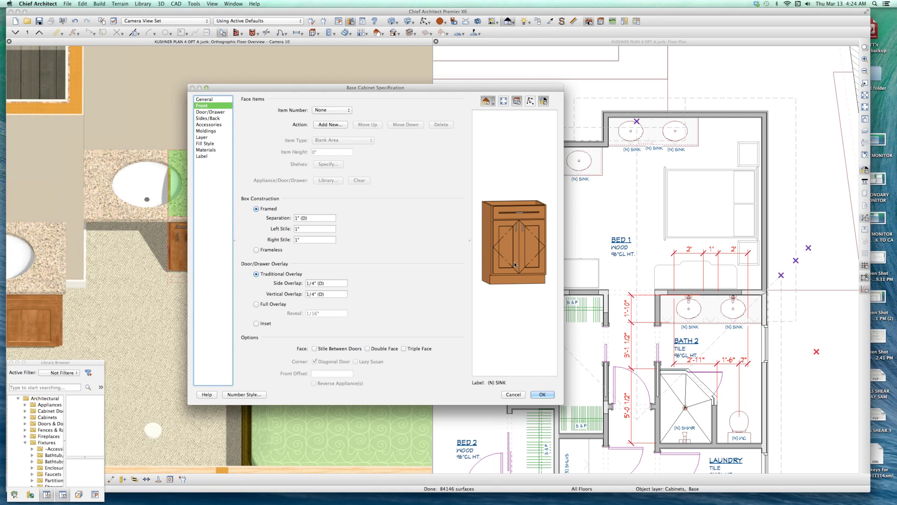
{"action": "left_click", "coordinate": [513, 257]}
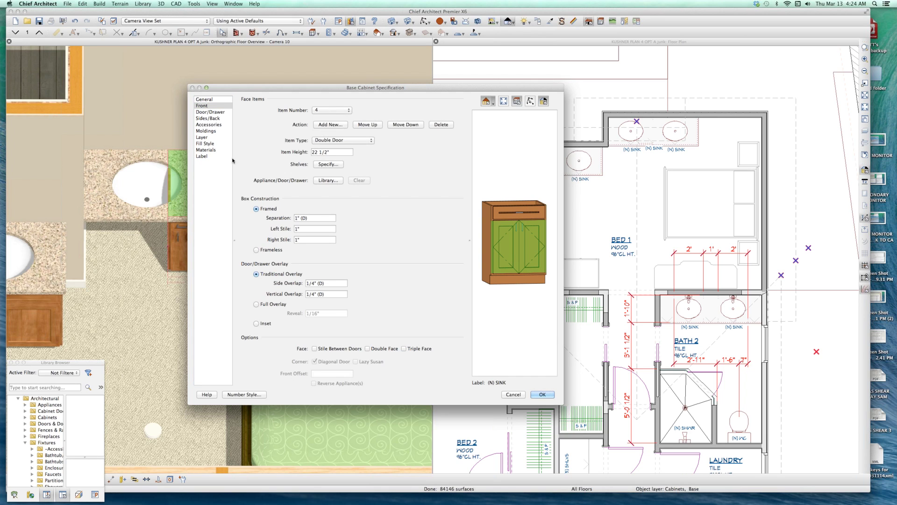
{"action": "triple_click", "coordinate": [320, 153]}
{"action": "left_click", "coordinate": [517, 395]}
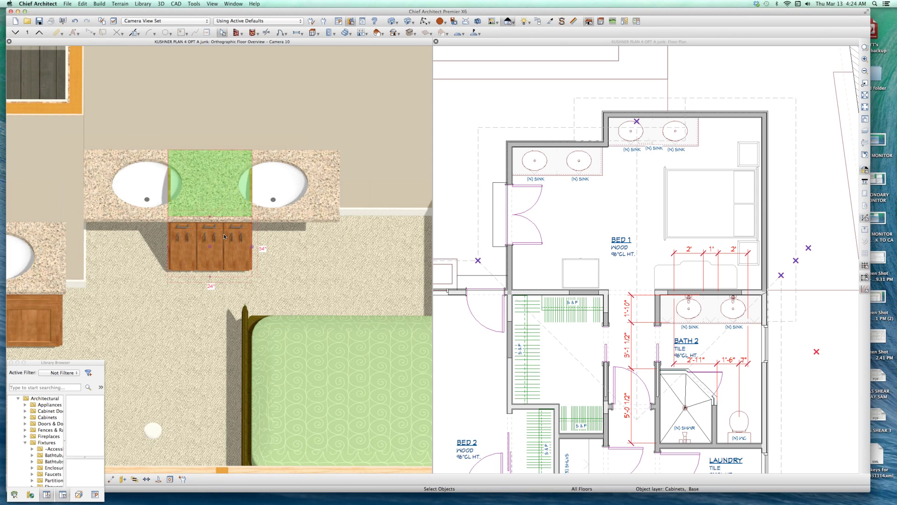
- Turn off the Triple Face option on the front of the 24" base cabinet
{"action": "double_click", "coordinate": [225, 236]}
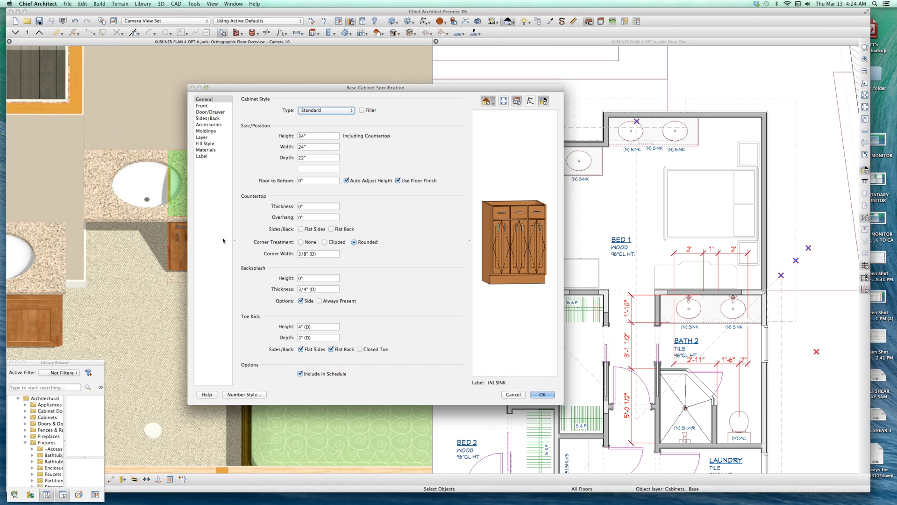
{"action": "left_click", "coordinate": [210, 106]}
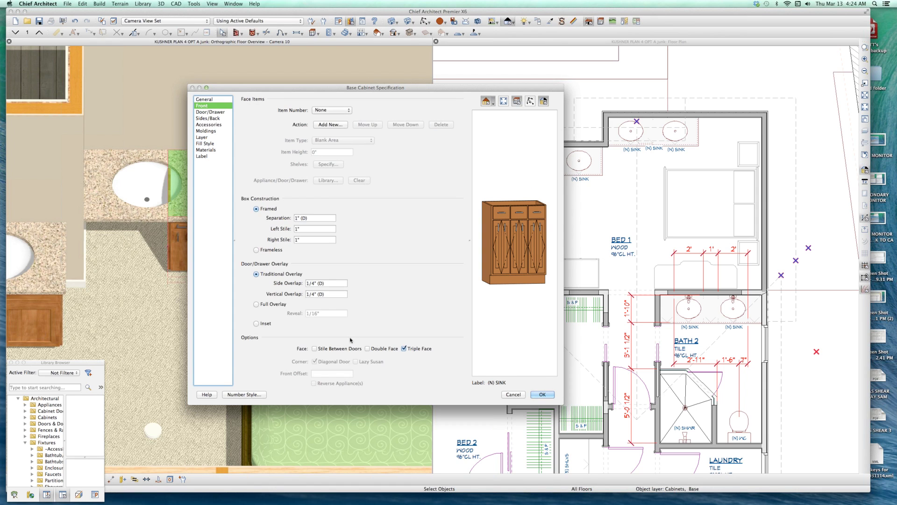
{"action": "left_click", "coordinate": [404, 349]}
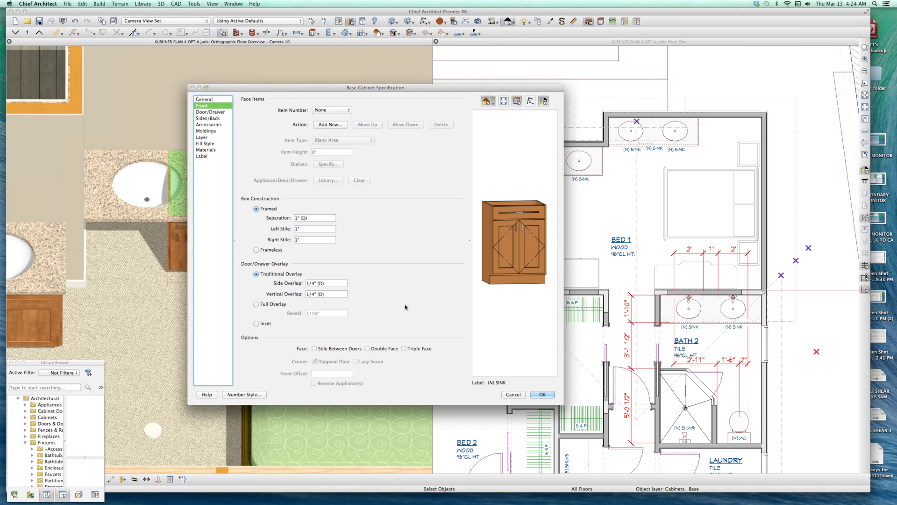
{"action": "key", "text": "Return"}
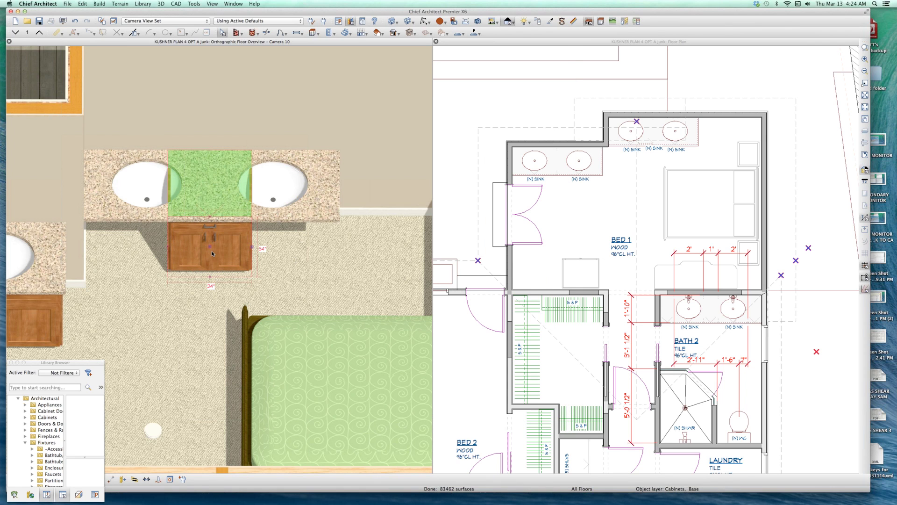
- Copy the 24" cabinet against its left side and reflect a copy about the middle cabinet to its right side
{"action": "left_click_drag", "start_coordinate": [212, 251], "coordinate": [142, 240]}
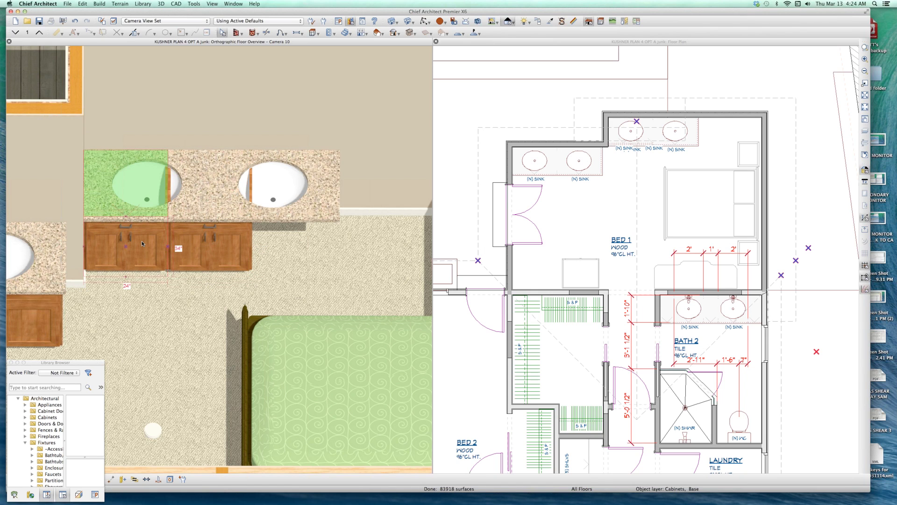
{"action": "key", "text": "c"}
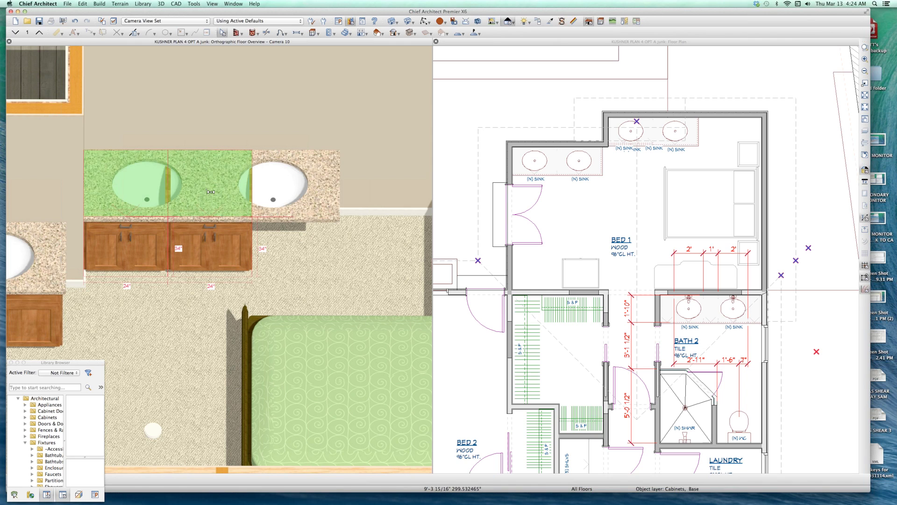
{"action": "left_click", "coordinate": [211, 192]}
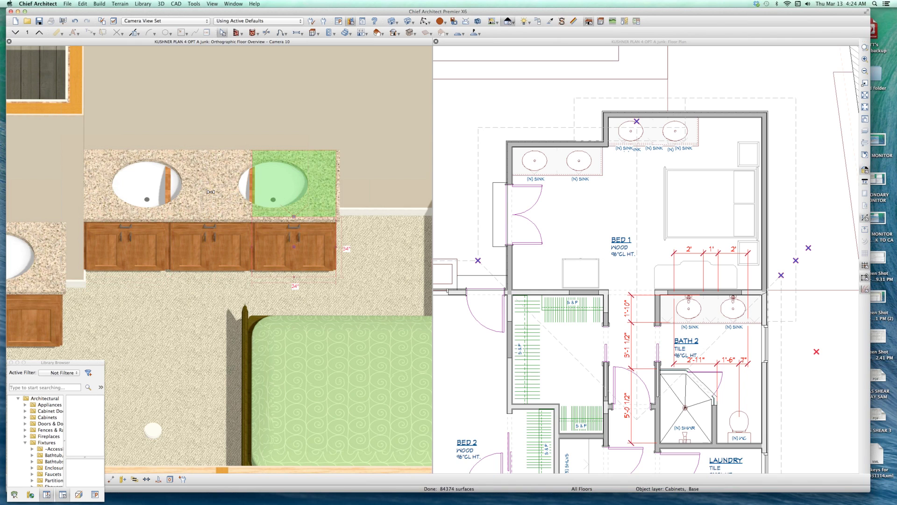
- Set the middle cabinet's double-door face item to a height of 7" and change its type to Drawer
{"action": "left_click", "coordinate": [228, 252]}
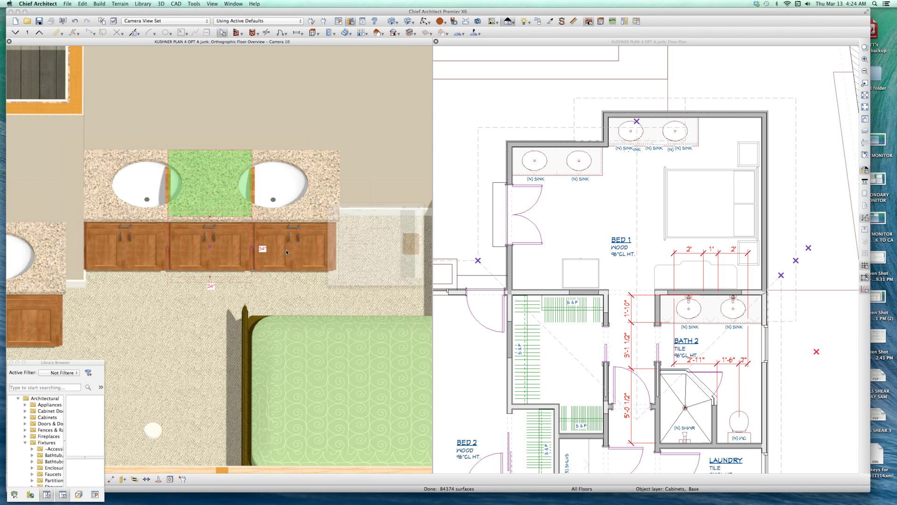
{"action": "double_click", "coordinate": [229, 253]}
{"action": "left_click", "coordinate": [201, 106]}
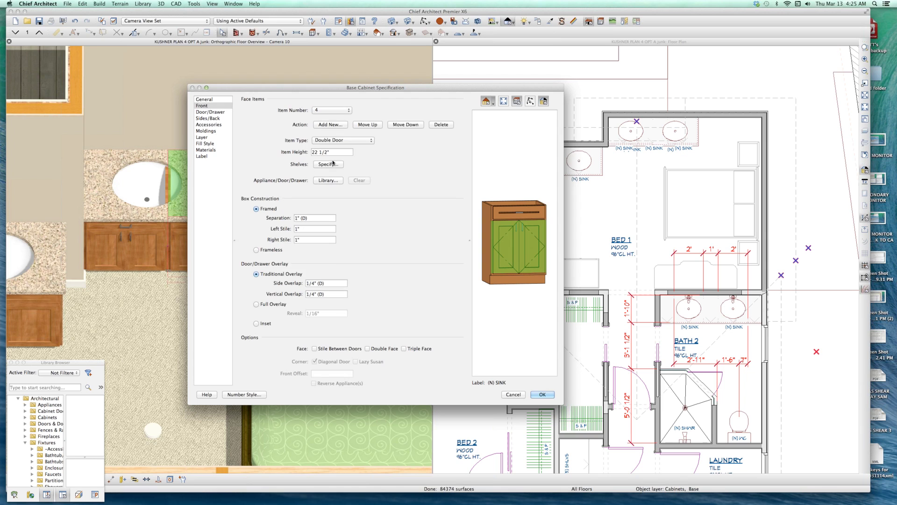
{"action": "left_click_drag", "start_coordinate": [327, 153], "coordinate": [250, 146]}
{"action": "type", "text": "7"}
{"action": "left_click", "coordinate": [316, 140]}
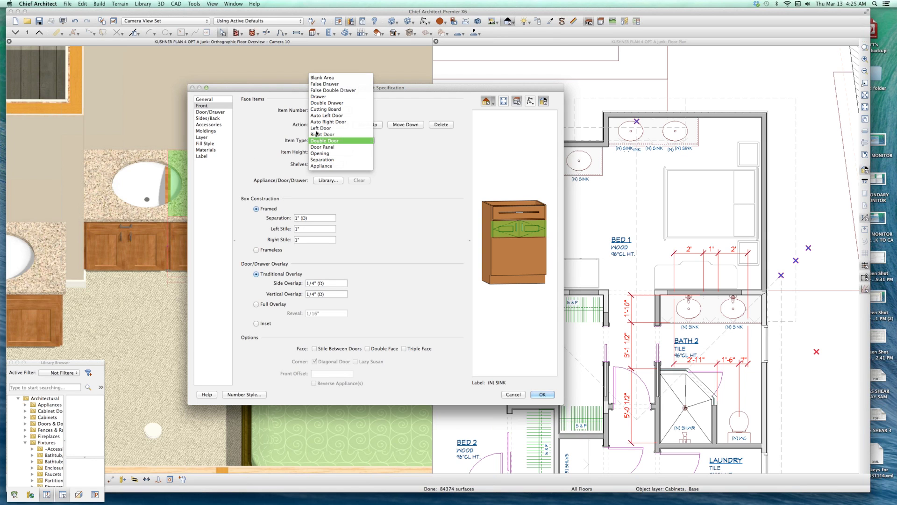
{"action": "left_click", "coordinate": [322, 78]}
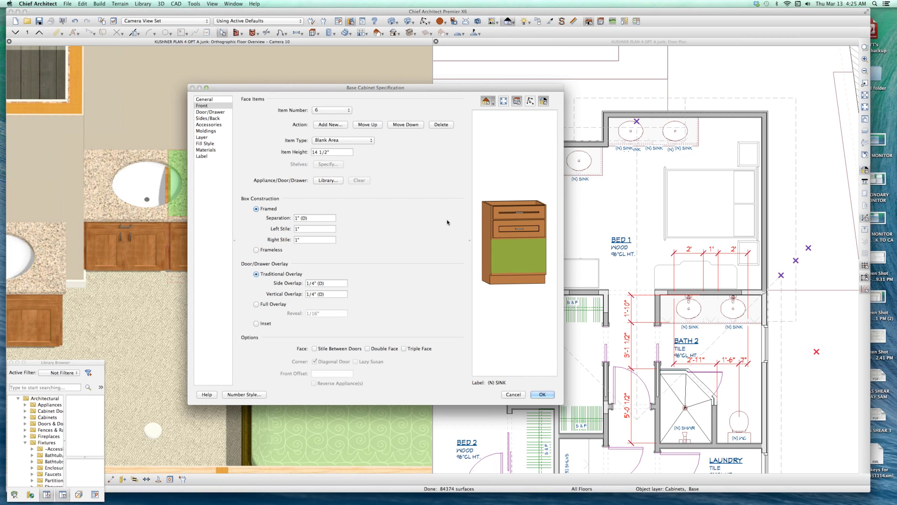
- Set the blank area below the new drawer to a height of 7" and change its type to Drawer
{"action": "left_click_drag", "start_coordinate": [331, 151], "coordinate": [263, 138]}
{"action": "type", "text": "7"}
{"action": "left_click", "coordinate": [335, 141]}
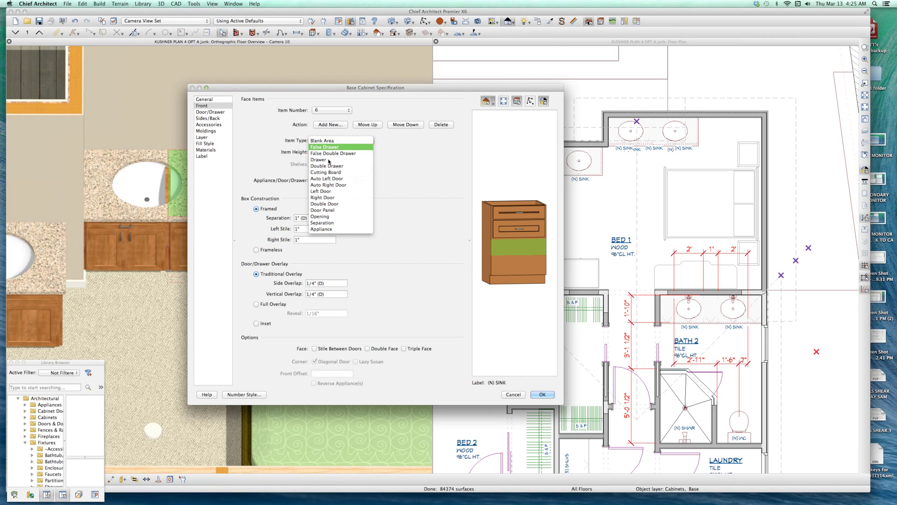
{"action": "left_click", "coordinate": [327, 159]}
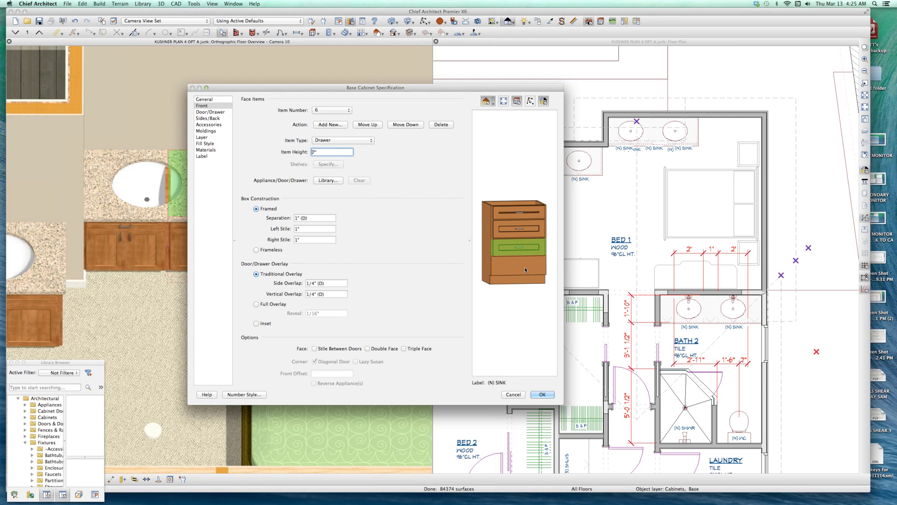
- Delete the topmost separation from the middle cabinet's face
{"action": "left_click", "coordinate": [525, 270]}
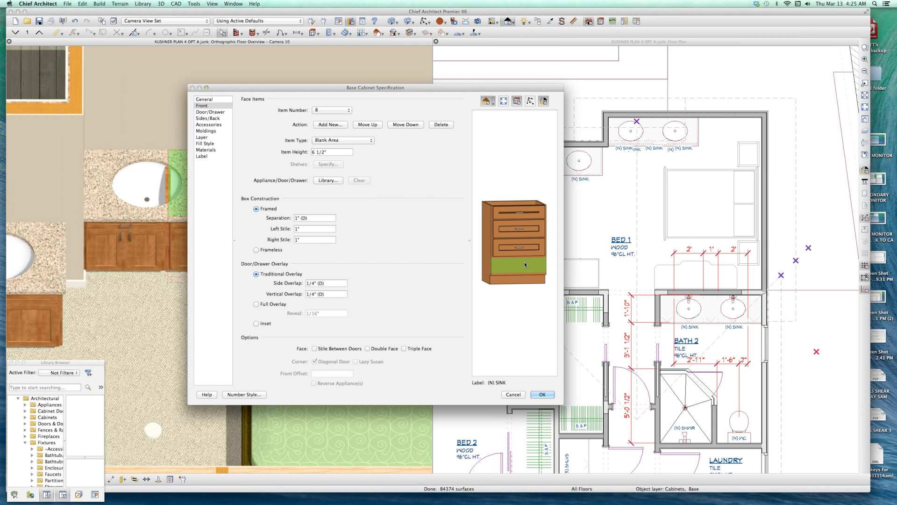
{"action": "left_click", "coordinate": [516, 207]}
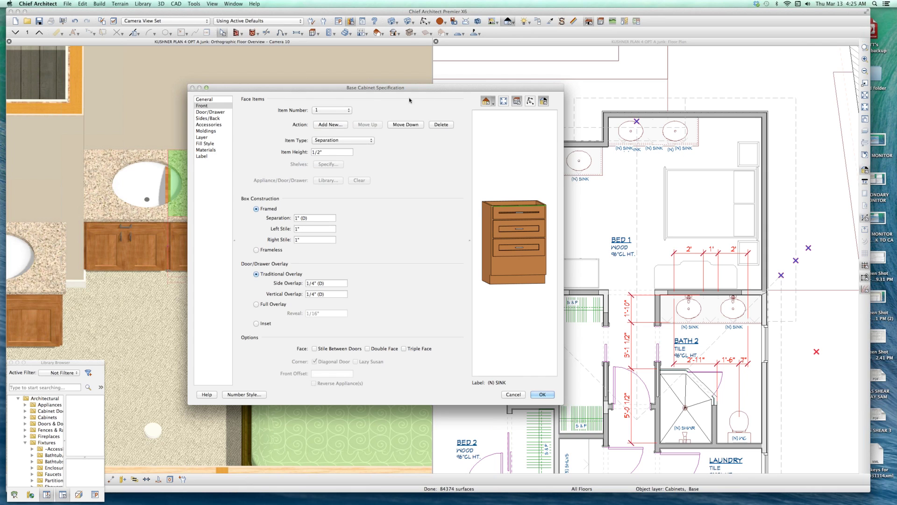
{"action": "left_click", "coordinate": [439, 125]}
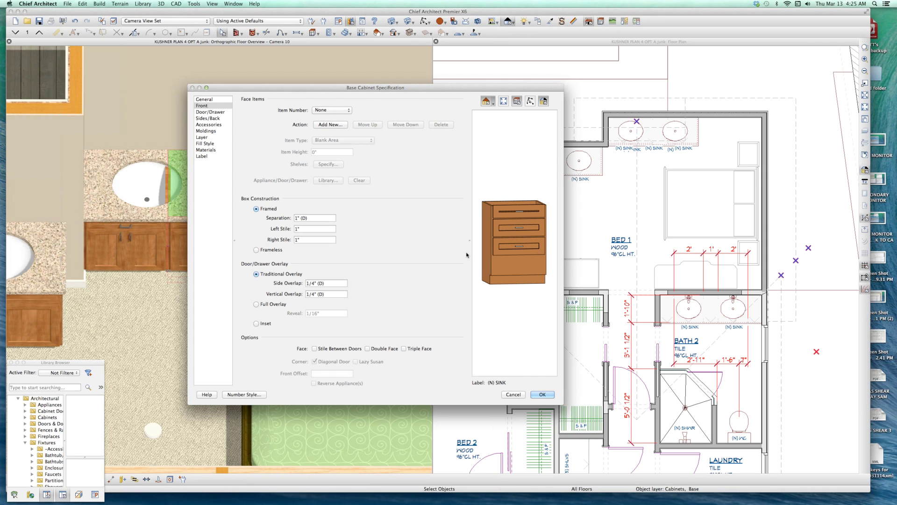
- Change the lowest blank area of the cabinet face to a Double Drawer
{"action": "left_click", "coordinate": [507, 267]}
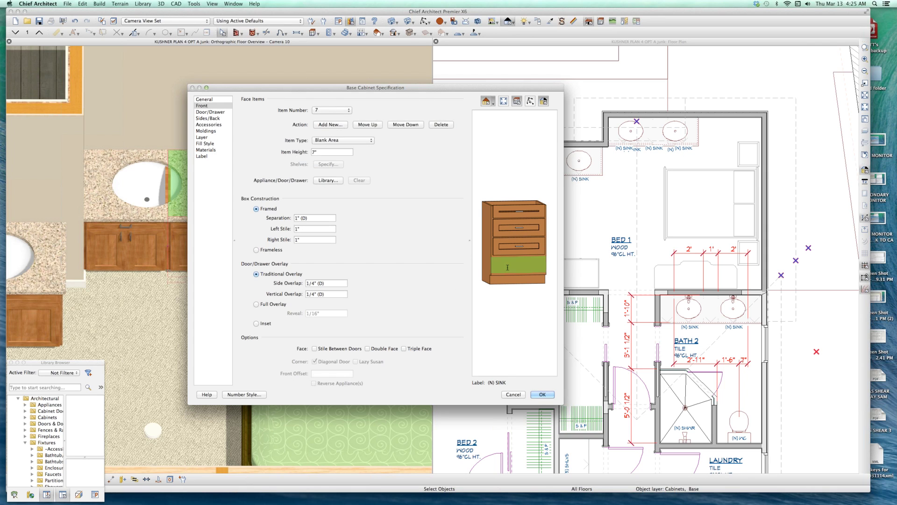
{"action": "left_click", "coordinate": [344, 141]}
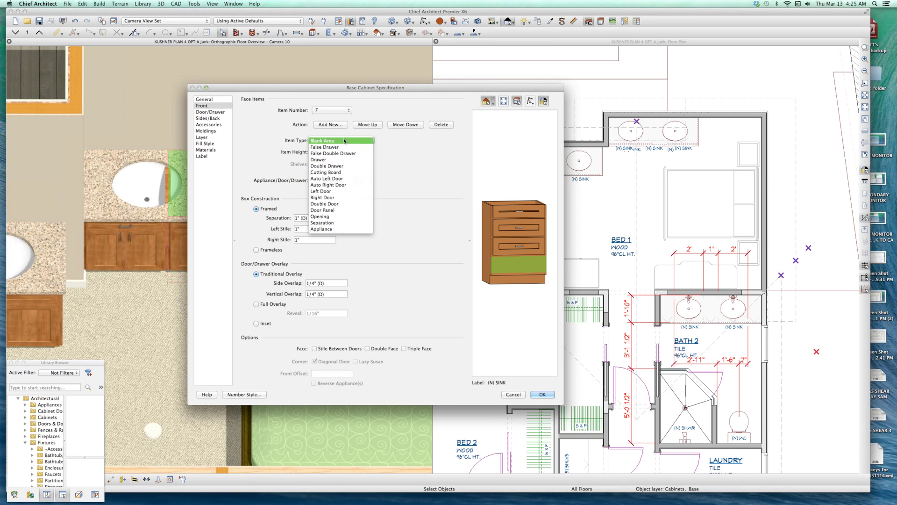
{"action": "left_click", "coordinate": [330, 166]}
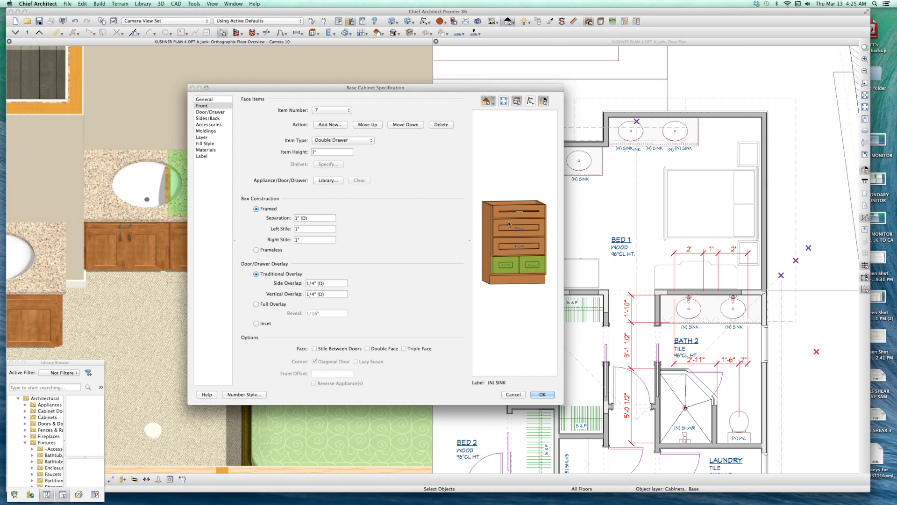
- Change the drawer directly above the double drawer to a Double Door and clear the face item selection
{"action": "left_click", "coordinate": [504, 245]}
{"action": "left_click", "coordinate": [360, 141]}
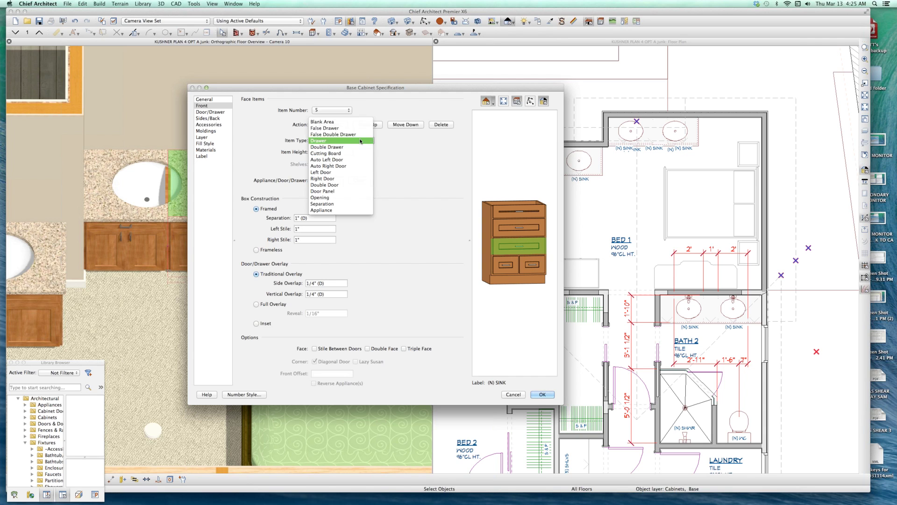
{"action": "left_click", "coordinate": [329, 185]}
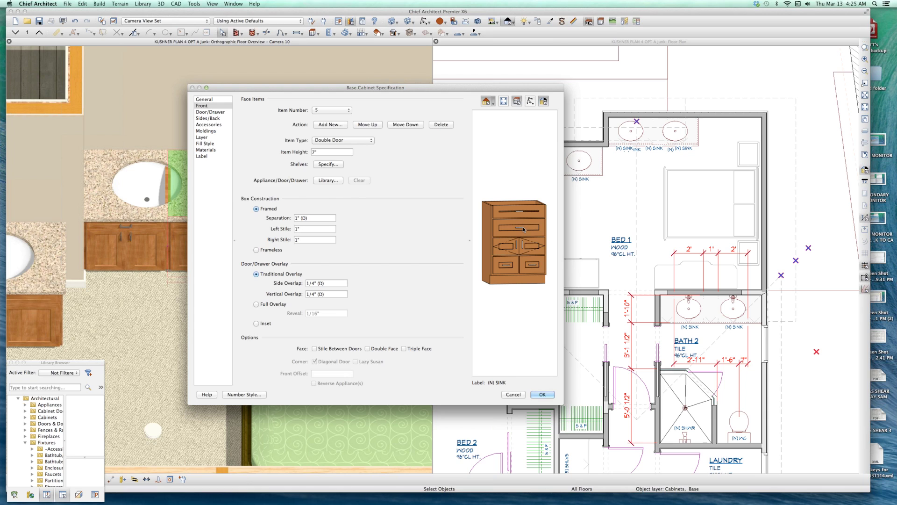
{"action": "left_click", "coordinate": [466, 211]}
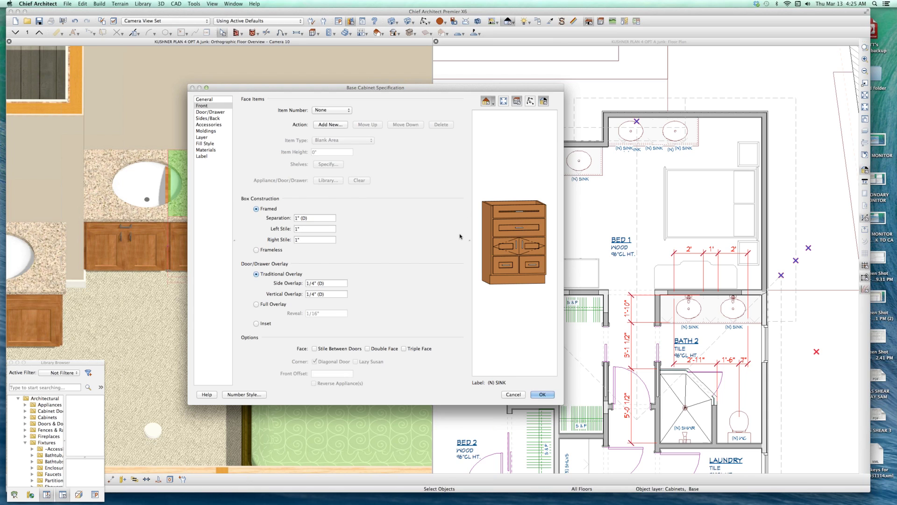
{"action": "left_click", "coordinate": [516, 229]}
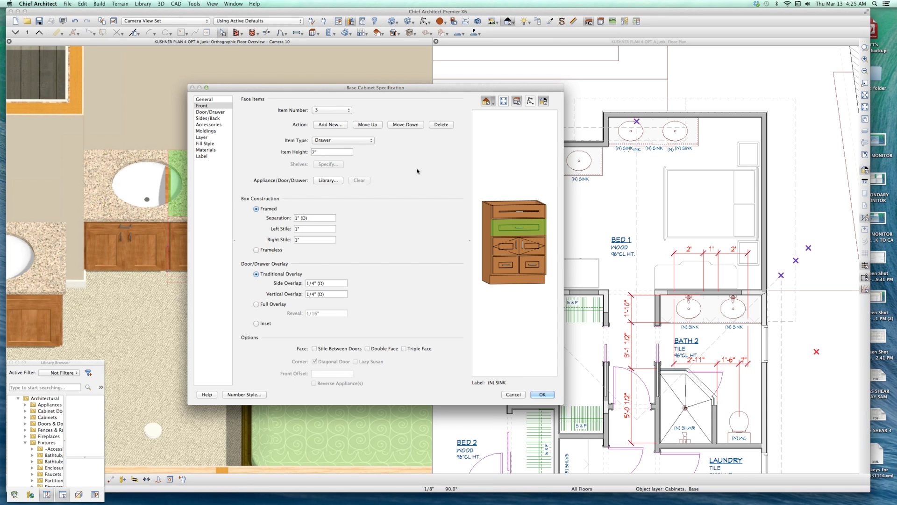
{"action": "left_click", "coordinate": [343, 142]}
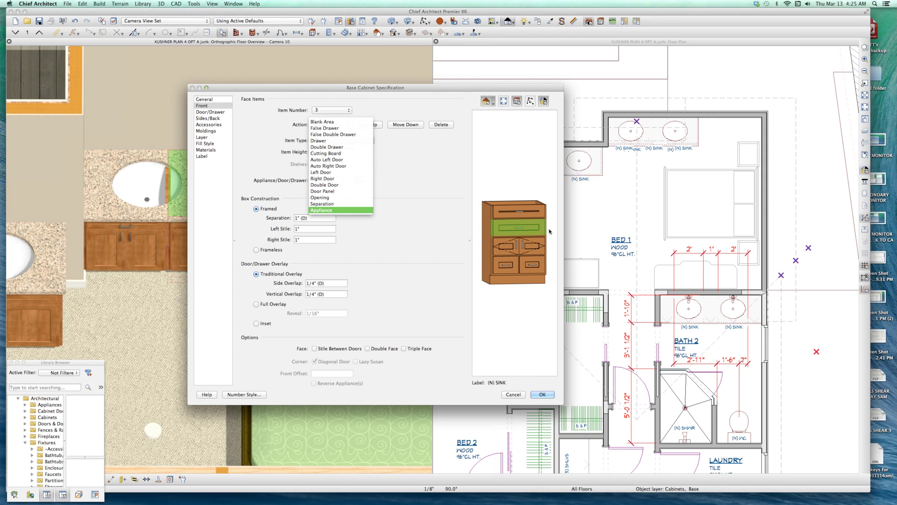
{"action": "left_click", "coordinate": [515, 211]}
- Change the topmost false drawer on the middle cabinet's face to a Drawer and apply the cabinet specification
{"action": "left_click", "coordinate": [516, 211]}
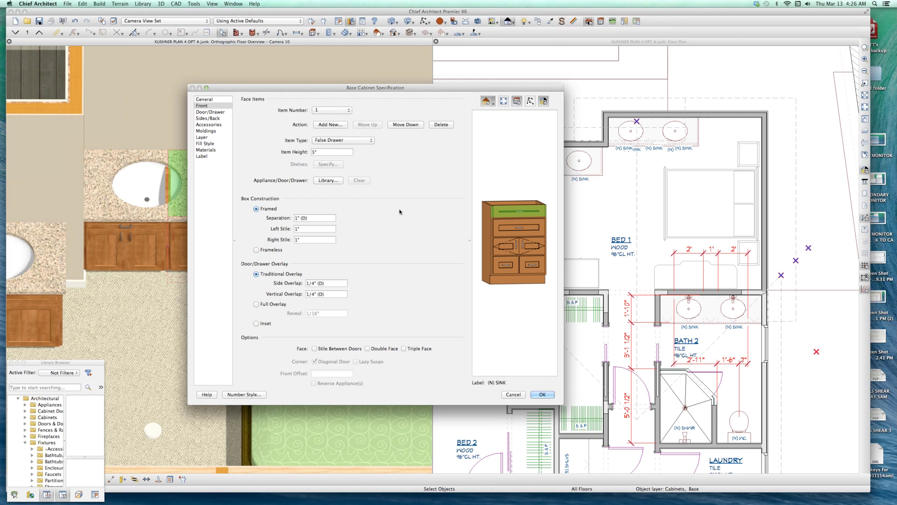
{"action": "left_click", "coordinate": [335, 140]}
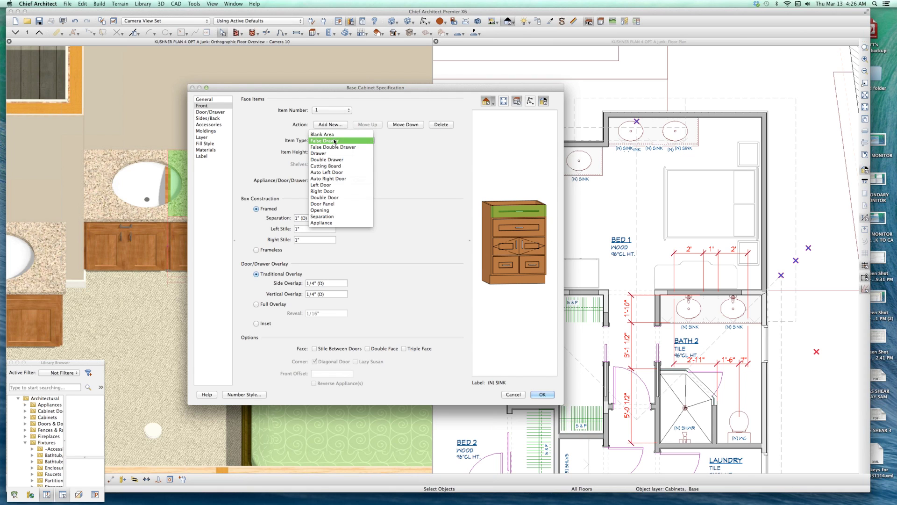
{"action": "left_click", "coordinate": [327, 153]}
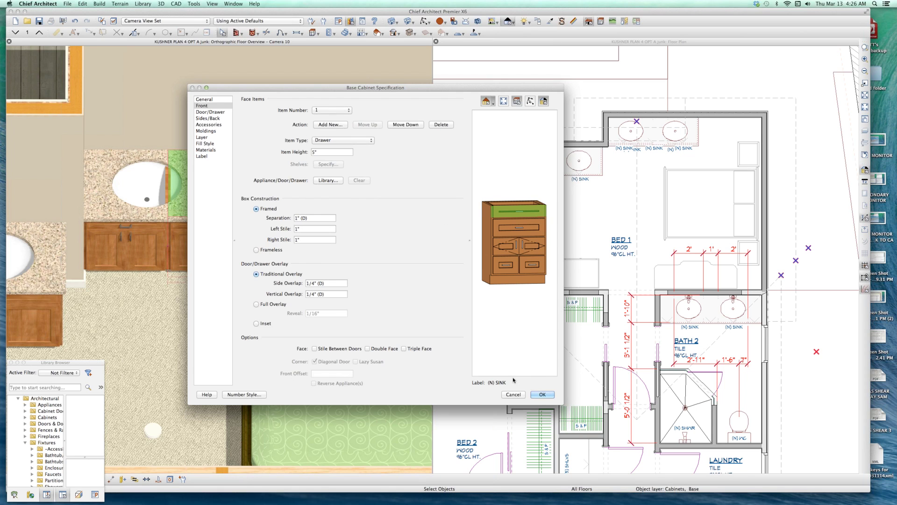
{"action": "left_click", "coordinate": [550, 397]}
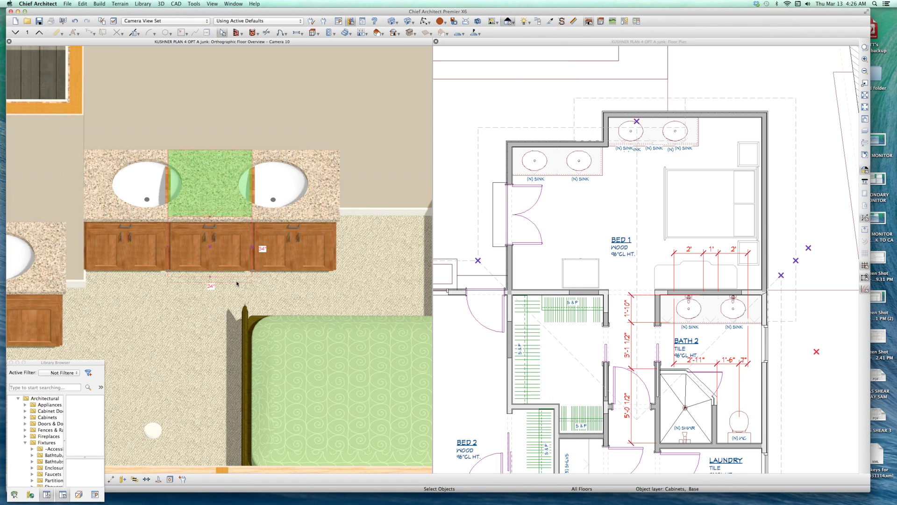
- Select all three base cabinets under the double-sink countertop together and set their depth to 4"
{"action": "scroll", "coordinate": [185, 240], "scroll_direction": "up", "scroll_amount": 3}
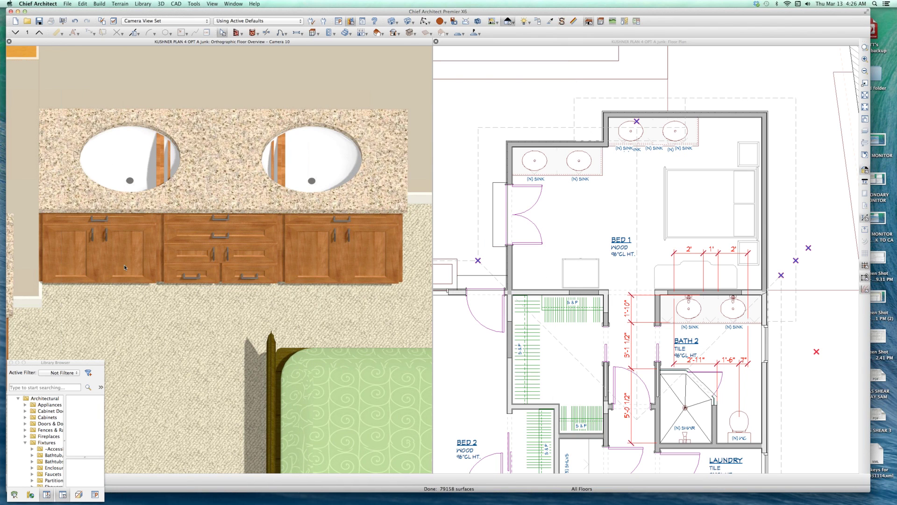
{"action": "left_click", "coordinate": [156, 198]}
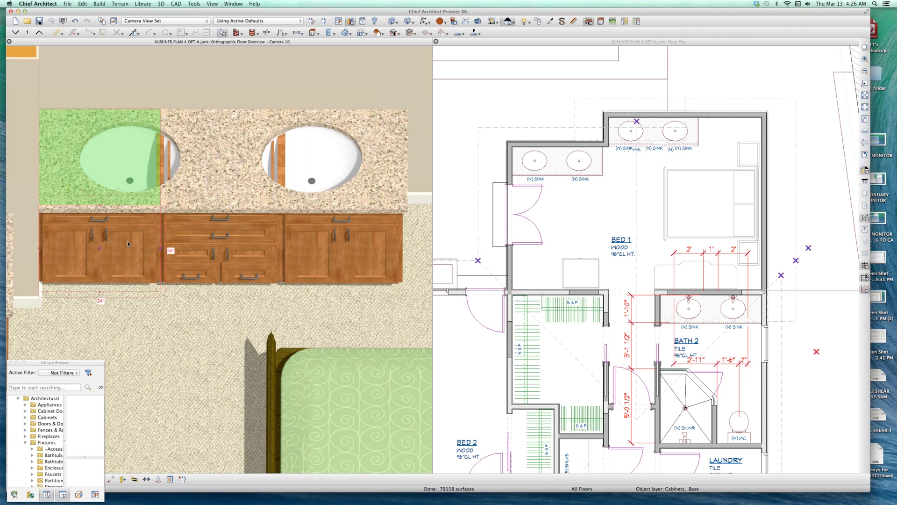
{"action": "left_click", "coordinate": [250, 246]}
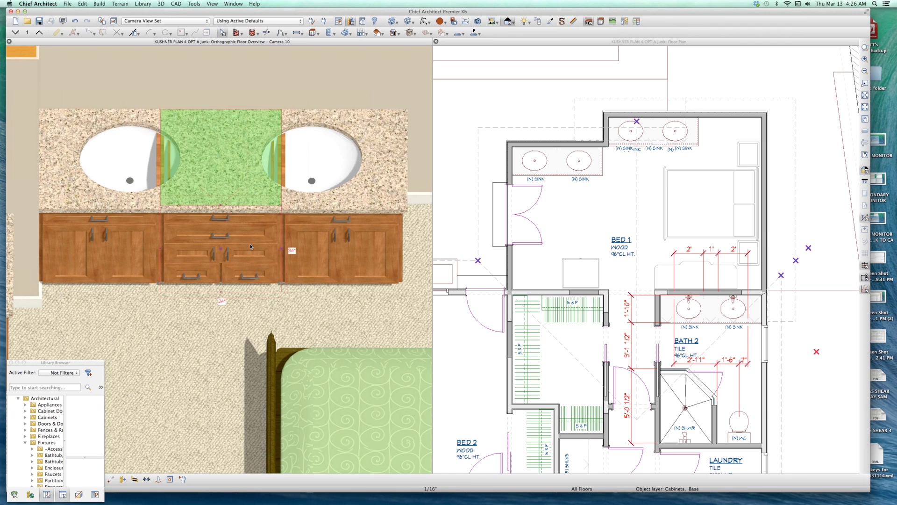
{"action": "left_click", "coordinate": [341, 244]}
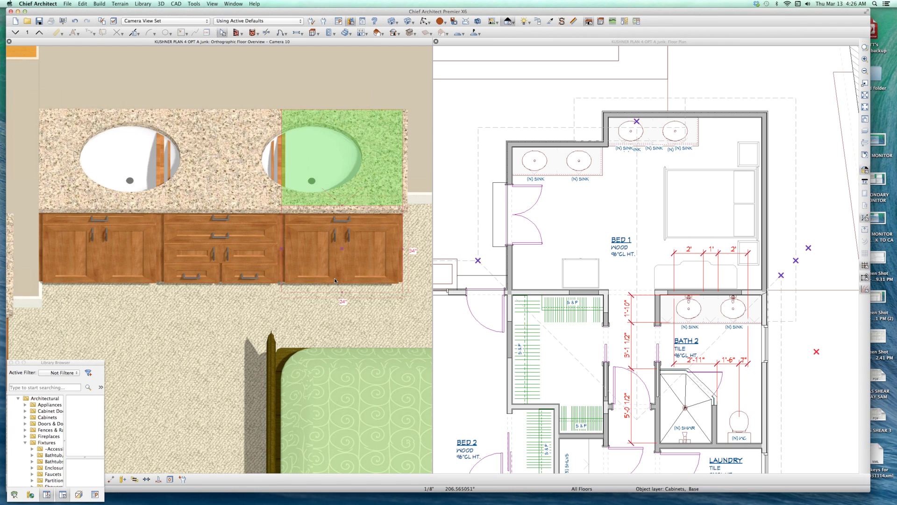
{"action": "left_click", "coordinate": [202, 240], "text": "shift"}
{"action": "left_click", "coordinate": [111, 229], "text": "shift"}
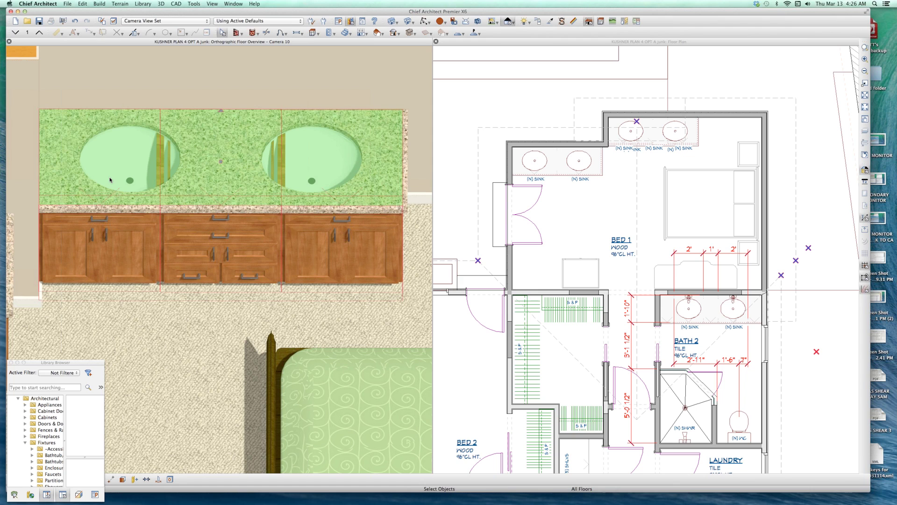
{"action": "double_click", "coordinate": [353, 226]}
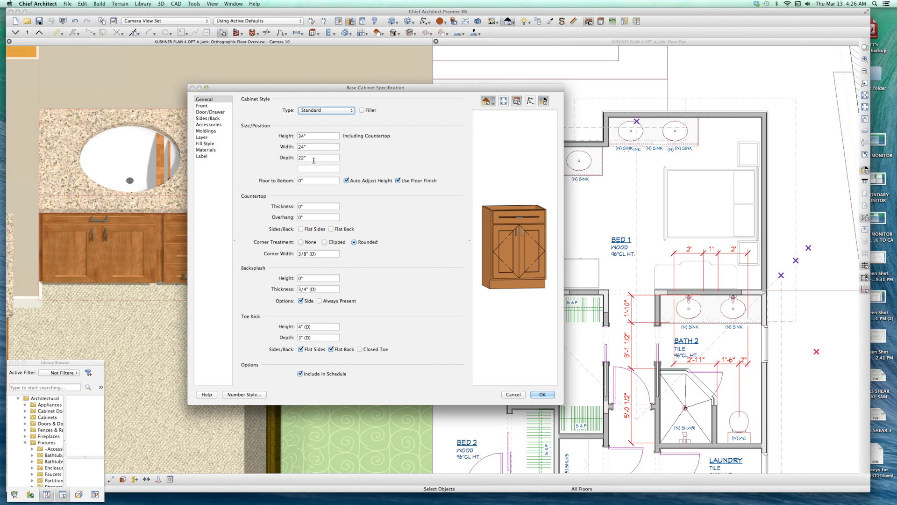
{"action": "type", "text": "4"}
{"action": "key", "text": "Return"}
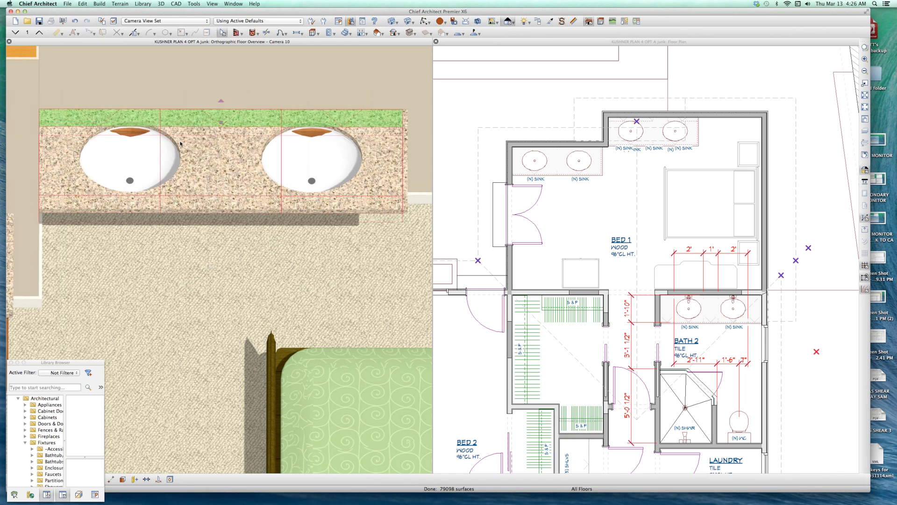
- Move the three selected shallow cabinets by a Y Delta of -18" relative to themselves, then clear the selection
{"action": "key", "text": "t"}
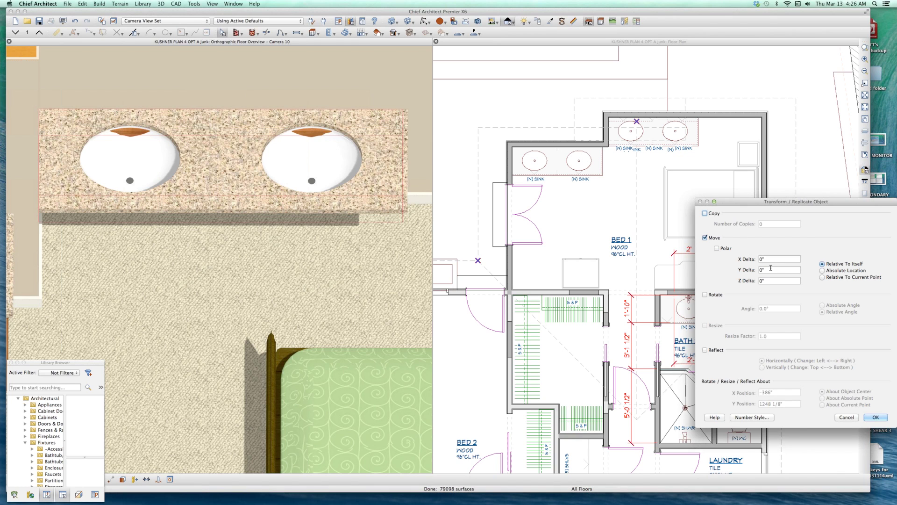
{"action": "key", "text": "Tab"}
{"action": "key", "text": "Tab"}
{"action": "key", "text": "Tab"}
{"action": "key", "text": "Tab"}
{"action": "type", "text": "-18"}
{"action": "key", "text": "Return"}
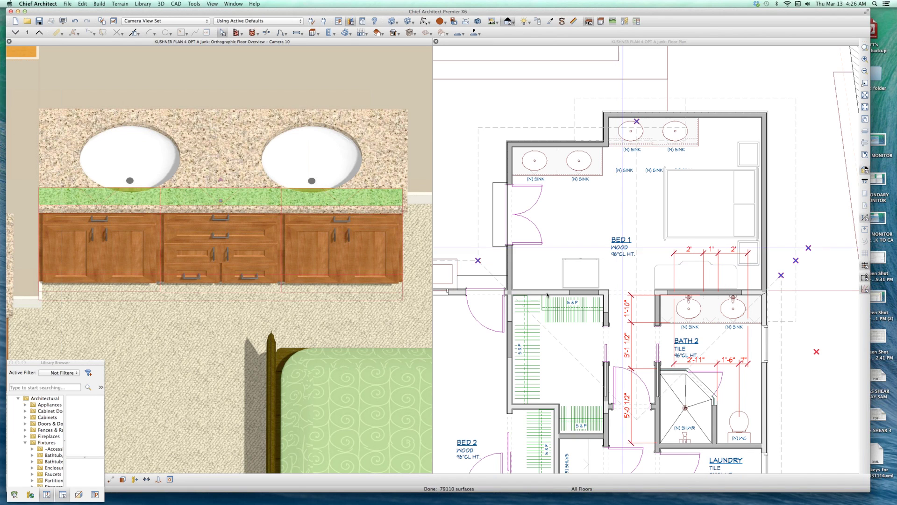
{"action": "key", "text": "Escape"}
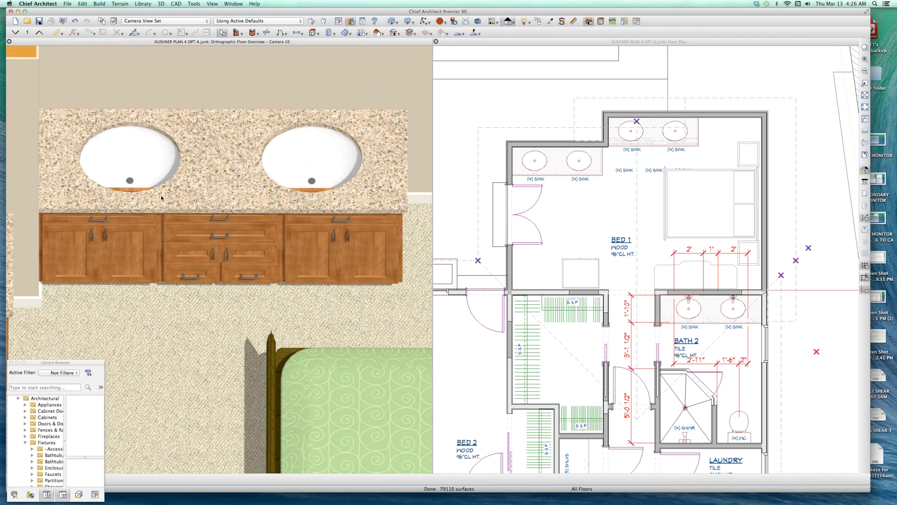
- Examine the repositioned cabinet fronts under the double-sink countertop from several angles in the 3D overview
{"action": "left_click", "coordinate": [229, 250]}
{"action": "left_click", "coordinate": [144, 251], "text": "shift"}
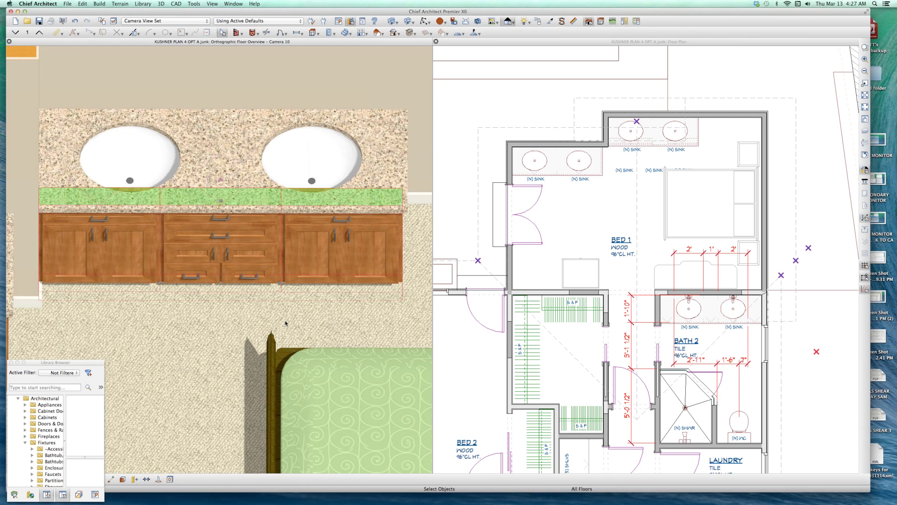
{"action": "key", "text": "Escape"}
{"action": "middle_click_drag", "start_coordinate": [271, 317], "coordinate": [272, 191]}
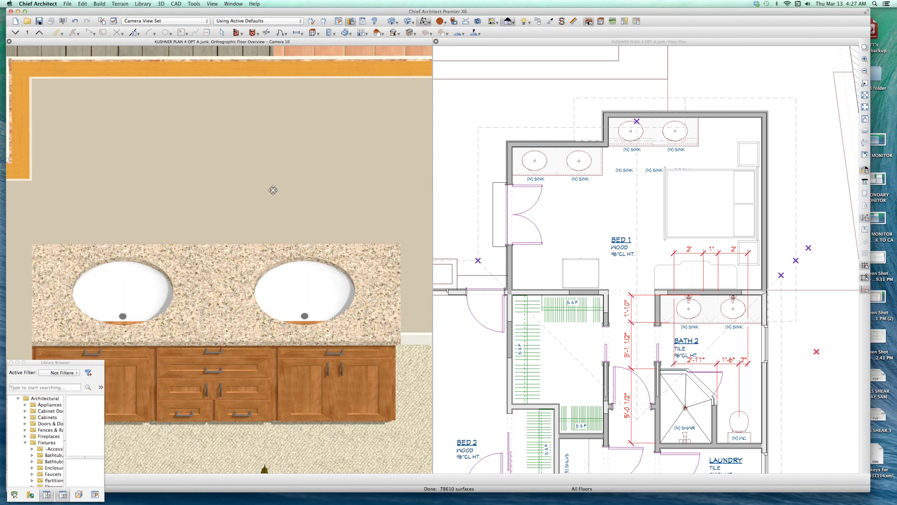
{"action": "scroll", "coordinate": [273, 190], "scroll_direction": "down", "scroll_amount": 3}
{"action": "left_click_drag", "start_coordinate": [271, 348], "coordinate": [289, 333]}
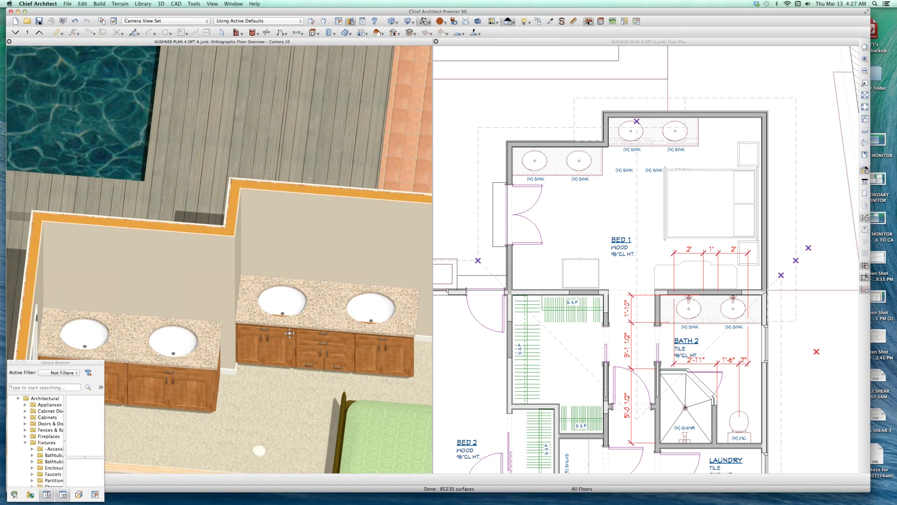
{"action": "scroll", "coordinate": [290, 333], "scroll_direction": "down", "scroll_amount": 5}
{"action": "scroll", "coordinate": [306, 353], "scroll_direction": "up", "scroll_amount": 6}
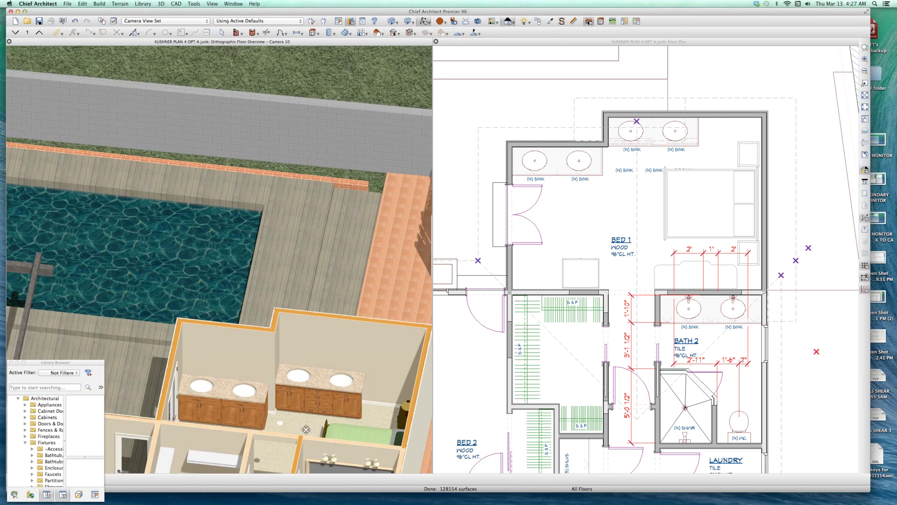
{"action": "left_click_drag", "start_coordinate": [306, 430], "coordinate": [115, 319]}
{"action": "left_click_drag", "start_coordinate": [337, 427], "coordinate": [403, 420]}
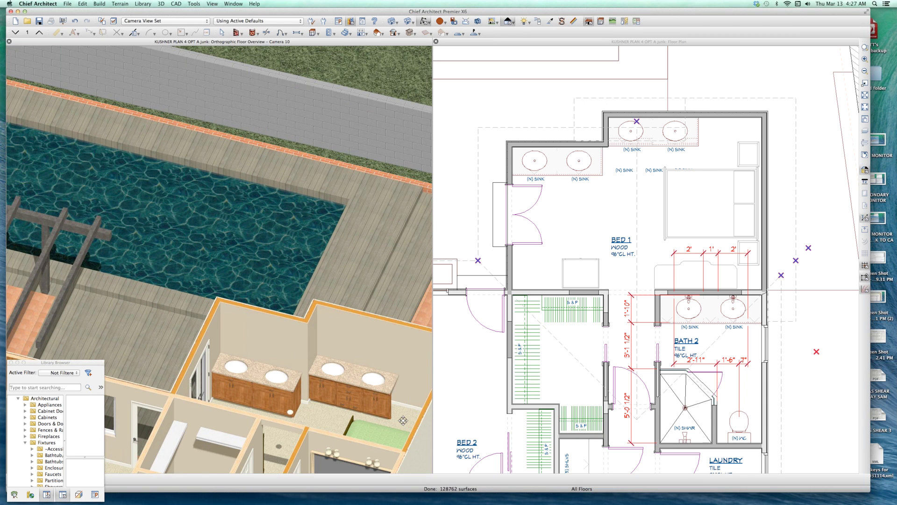
{"action": "scroll", "coordinate": [357, 375], "scroll_direction": "up", "scroll_amount": 5}
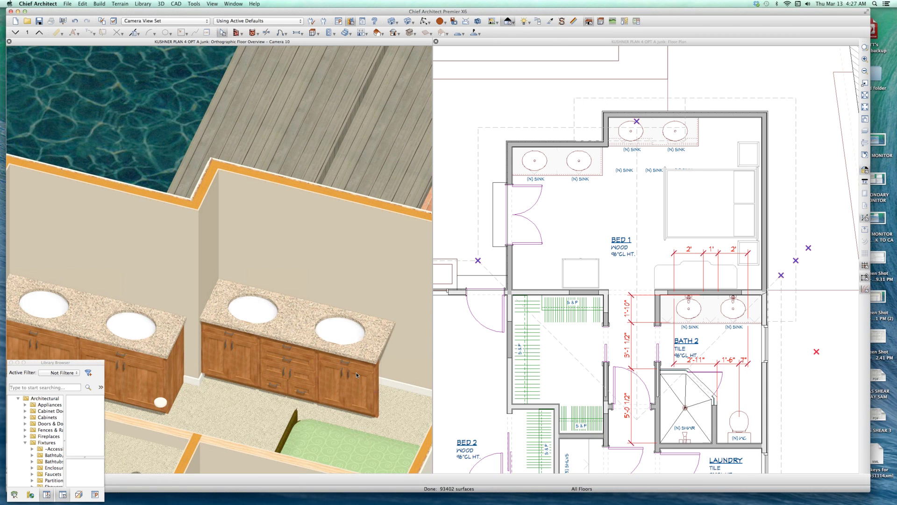
{"action": "left_click", "coordinate": [357, 375]}
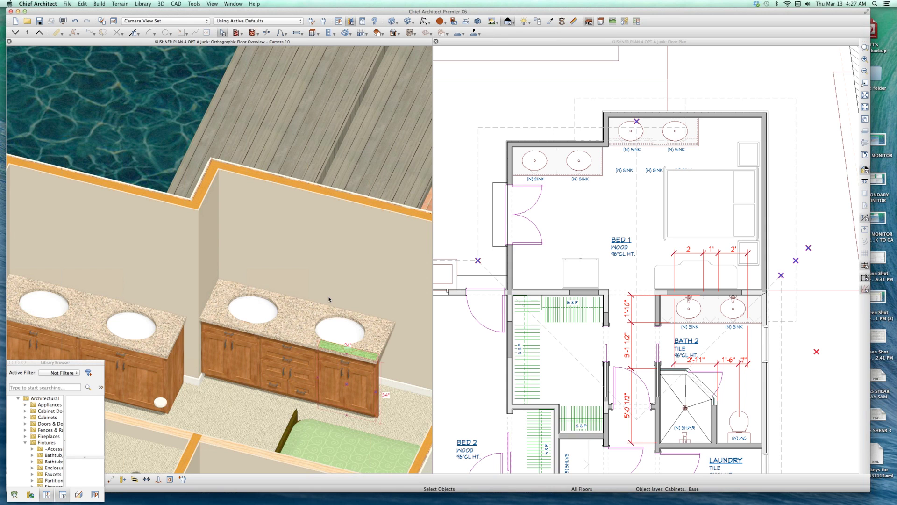
{"action": "scroll", "coordinate": [329, 300], "scroll_direction": "down", "scroll_amount": 2}
{"action": "key", "text": "Escape"}
- Shift the Bed 1 vanity's right-hand sink in the floor plan slightly back toward the wall, away from the cabinet fronts
{"action": "scroll", "coordinate": [334, 340], "scroll_direction": "up", "scroll_amount": 2}
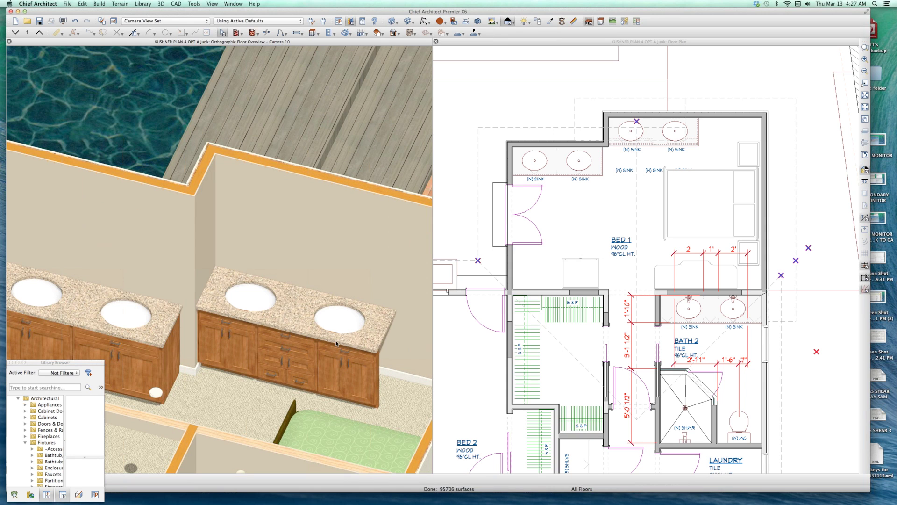
{"action": "scroll", "coordinate": [335, 338], "scroll_direction": "up", "scroll_amount": 3}
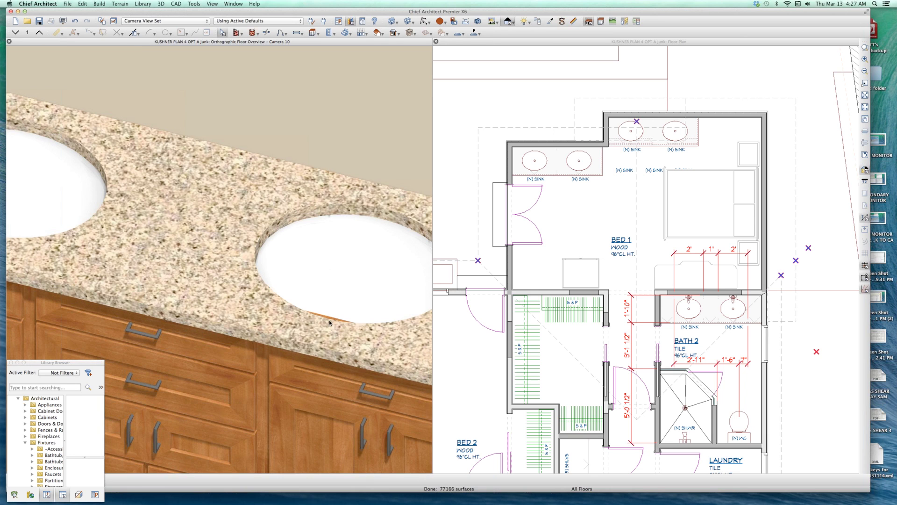
{"action": "left_click", "coordinate": [672, 133]}
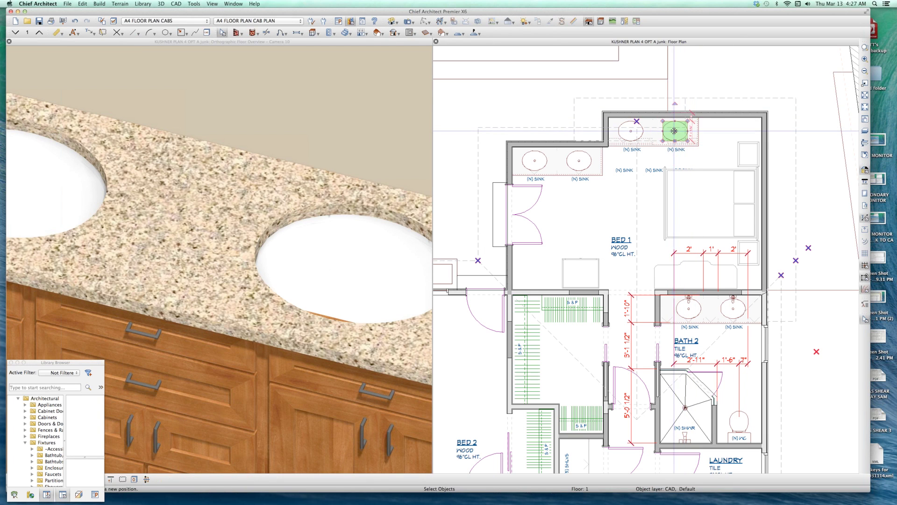
{"action": "scroll", "coordinate": [676, 131], "scroll_direction": "up", "scroll_amount": 3}
{"action": "left_click_drag", "start_coordinate": [676, 132], "coordinate": [677, 124]}
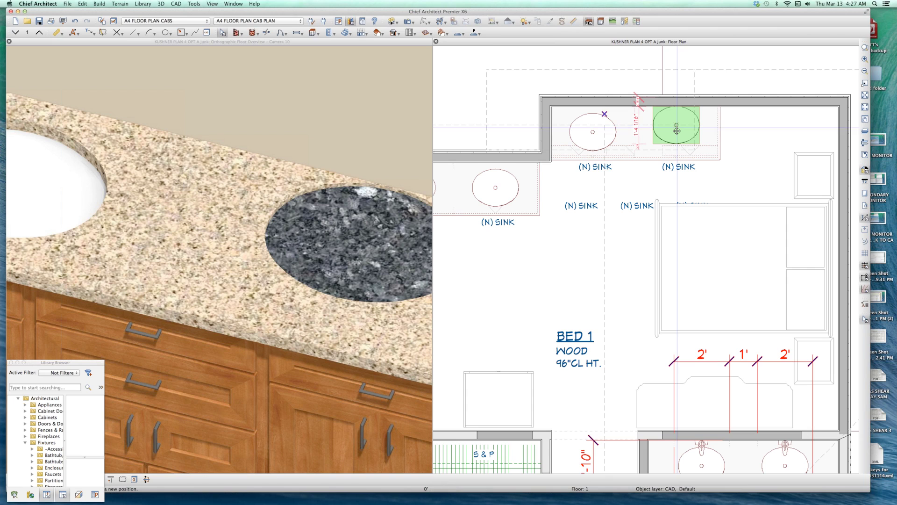
{"action": "left_click_drag", "start_coordinate": [677, 124], "coordinate": [677, 129]}
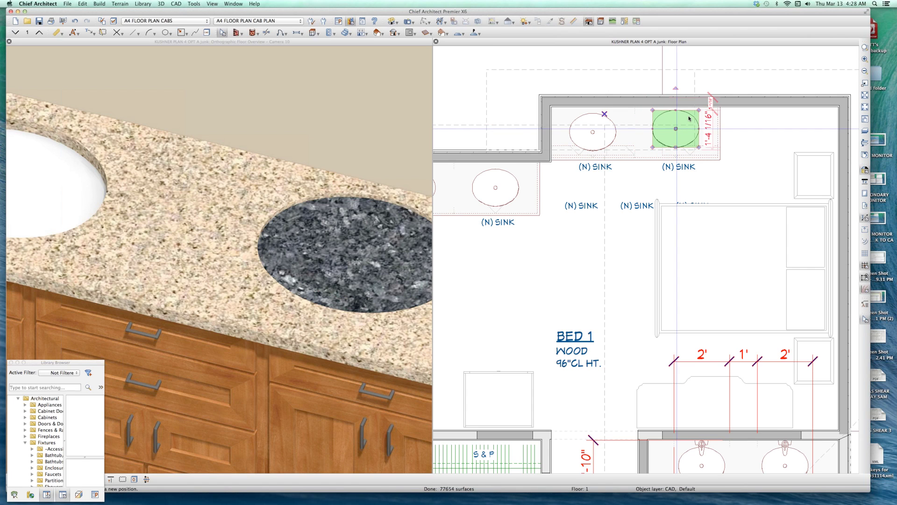
- Examine the vanity's countertop and the moved sink in the 3D overview, along with the nearby Bath 2 vanity
{"action": "left_click", "coordinate": [203, 210]}
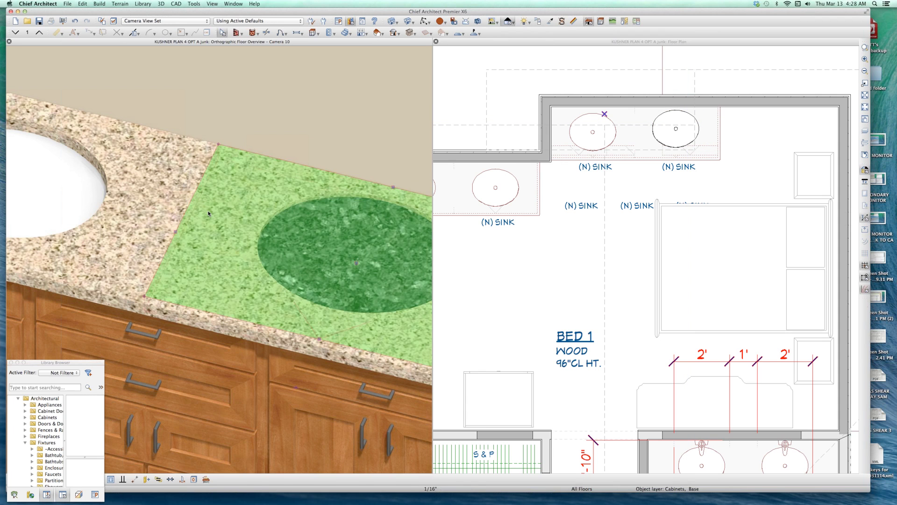
{"action": "scroll", "coordinate": [218, 222], "scroll_direction": "down", "scroll_amount": 3}
{"action": "key", "text": "Escape"}
{"action": "scroll", "coordinate": [273, 228], "scroll_direction": "down", "scroll_amount": 4}
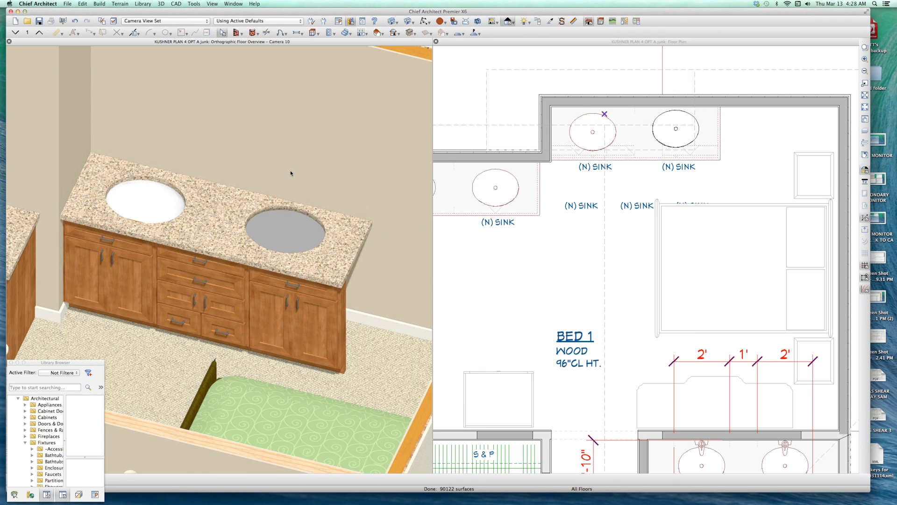
{"action": "left_click", "coordinate": [290, 173]}
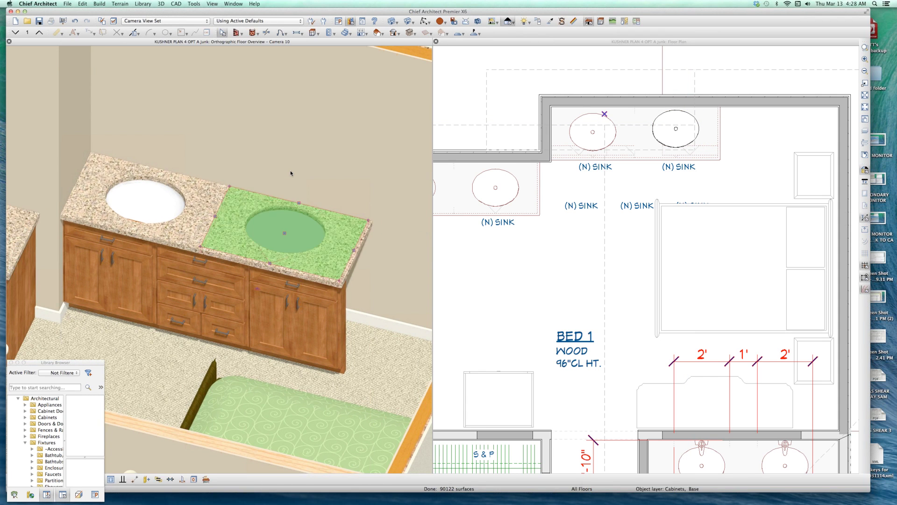
{"action": "scroll", "coordinate": [290, 173], "scroll_direction": "down", "scroll_amount": 2}
{"action": "middle_click_drag", "start_coordinate": [268, 214], "coordinate": [279, 108]}
{"action": "scroll", "coordinate": [268, 213], "scroll_direction": "down", "scroll_amount": 1}
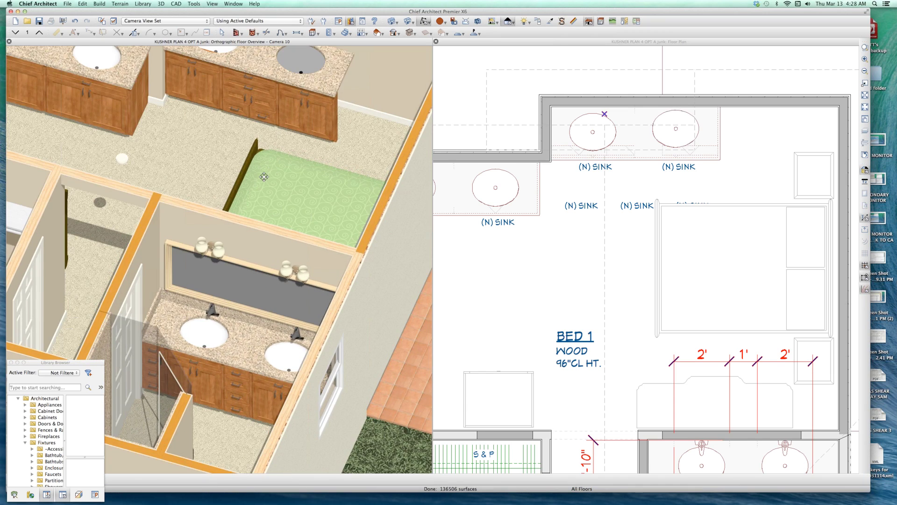
{"action": "scroll", "coordinate": [278, 101], "scroll_direction": "down", "scroll_amount": 2}
{"action": "scroll", "coordinate": [278, 102], "scroll_direction": "up", "scroll_amount": 4}
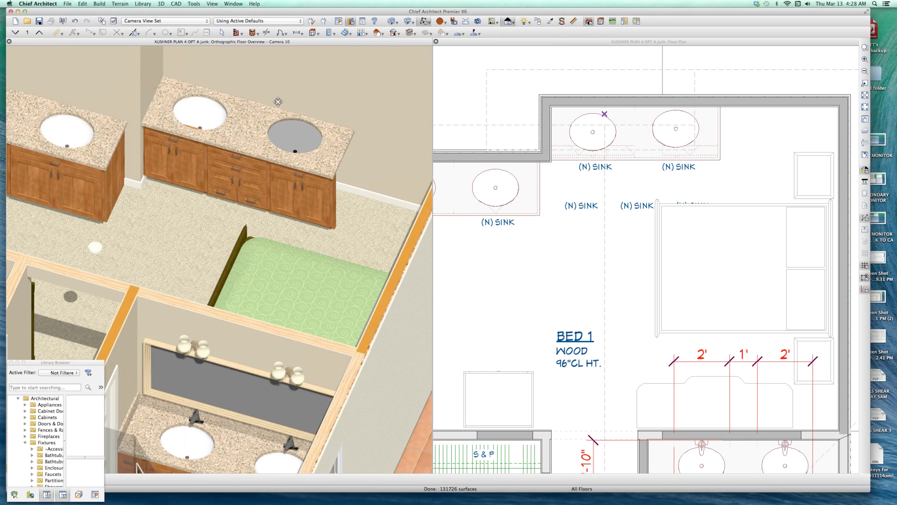
{"action": "scroll", "coordinate": [278, 102], "scroll_direction": "up", "scroll_amount": 2}
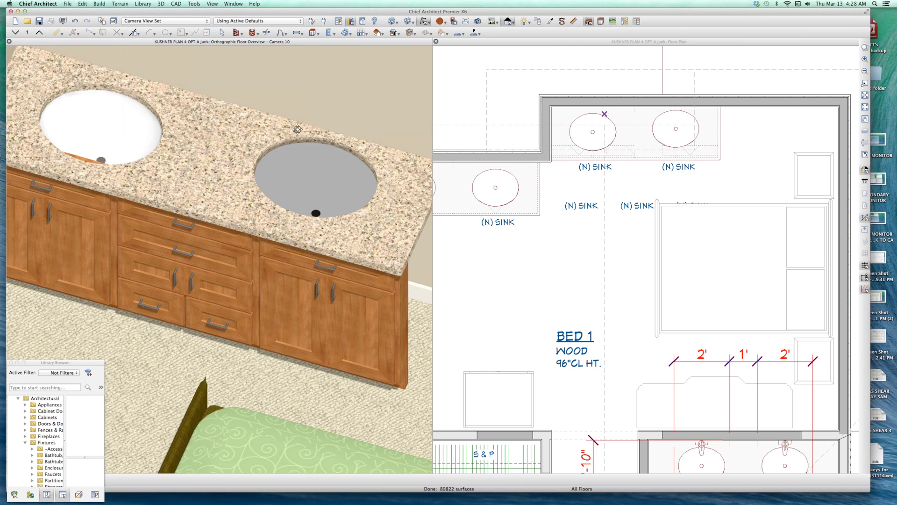
{"action": "scroll", "coordinate": [298, 130], "scroll_direction": "up", "scroll_amount": 2}
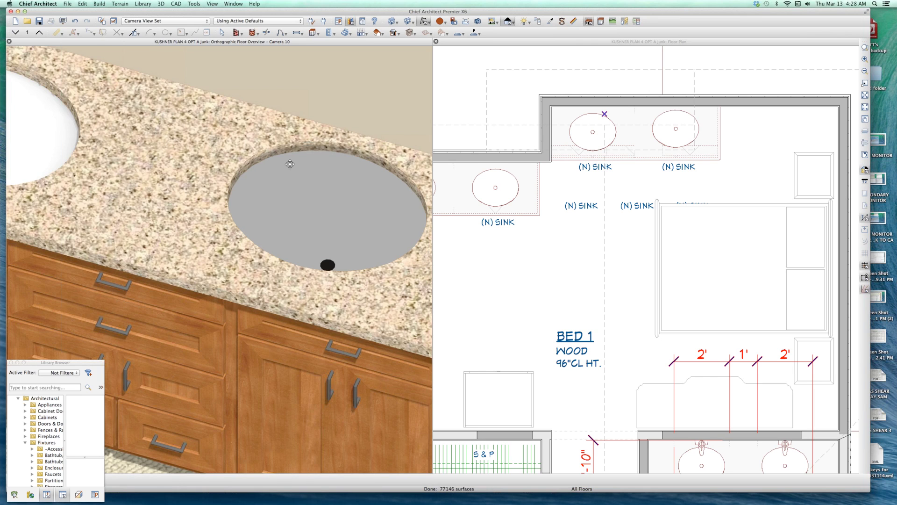
- Set the depth of the Bed 1 vanity's left base cabinet to 1"
{"action": "scroll", "coordinate": [289, 164], "scroll_direction": "down", "scroll_amount": 2}
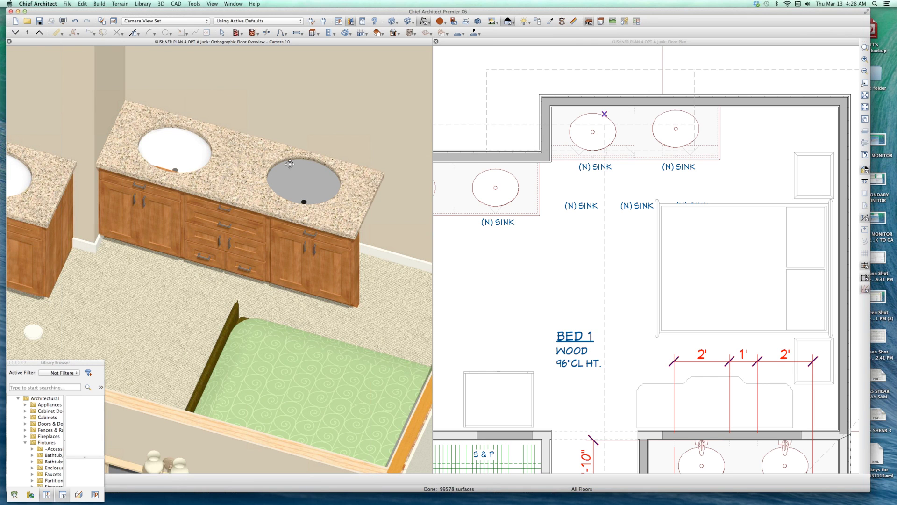
{"action": "key", "text": "space"}
{"action": "left_click", "coordinate": [673, 232]}
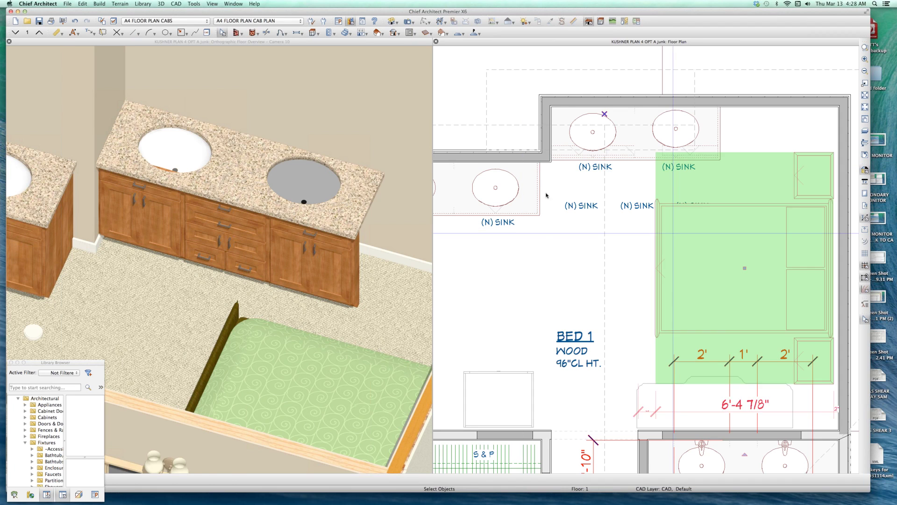
{"action": "left_click", "coordinate": [295, 211]}
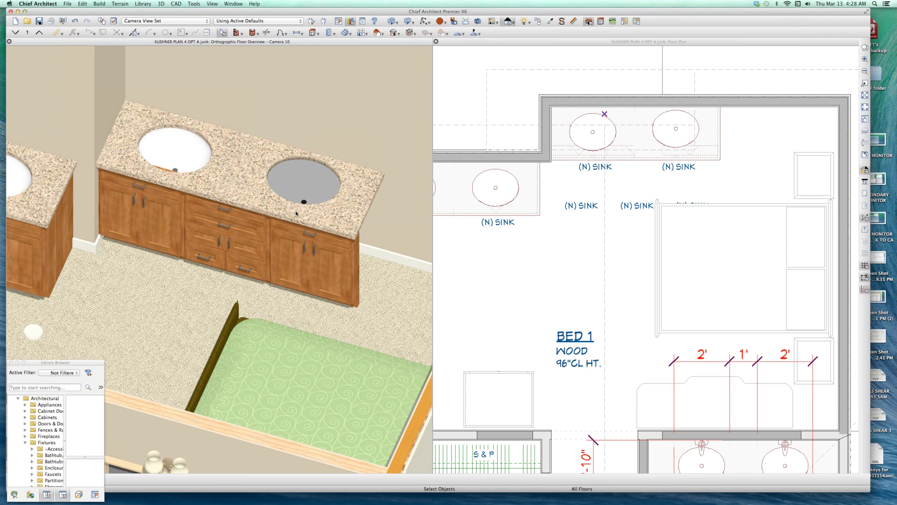
{"action": "left_click", "coordinate": [144, 230]}
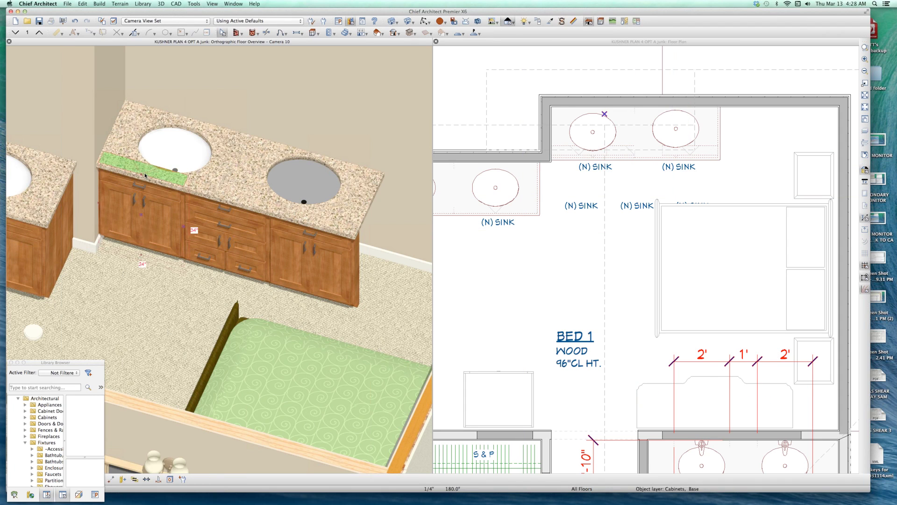
{"action": "scroll", "coordinate": [149, 181], "scroll_direction": "up", "scroll_amount": 3}
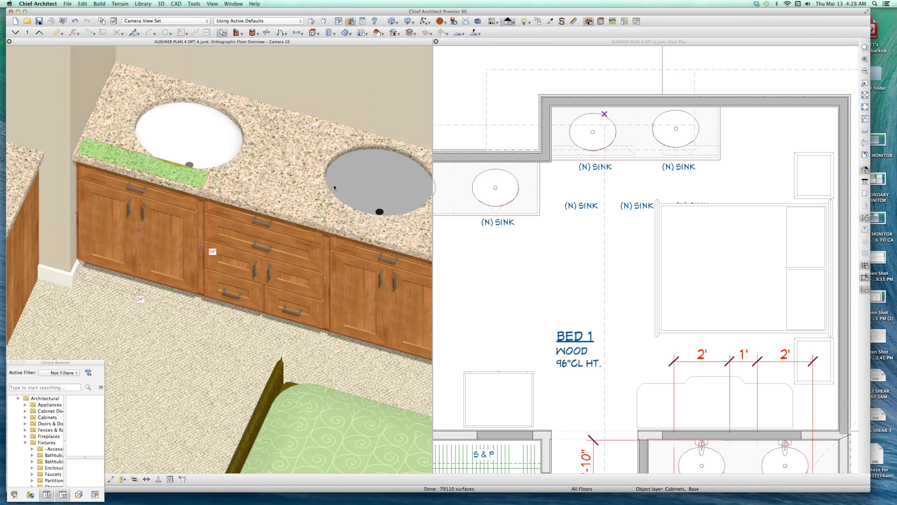
{"action": "key", "text": "super+e"}
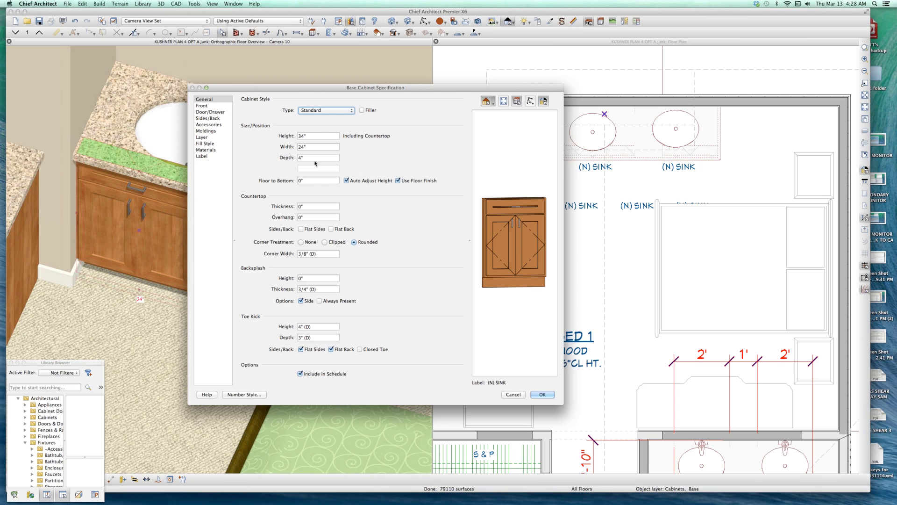
{"action": "left_click_drag", "start_coordinate": [314, 159], "coordinate": [233, 142]}
{"action": "type", "text": "1"}
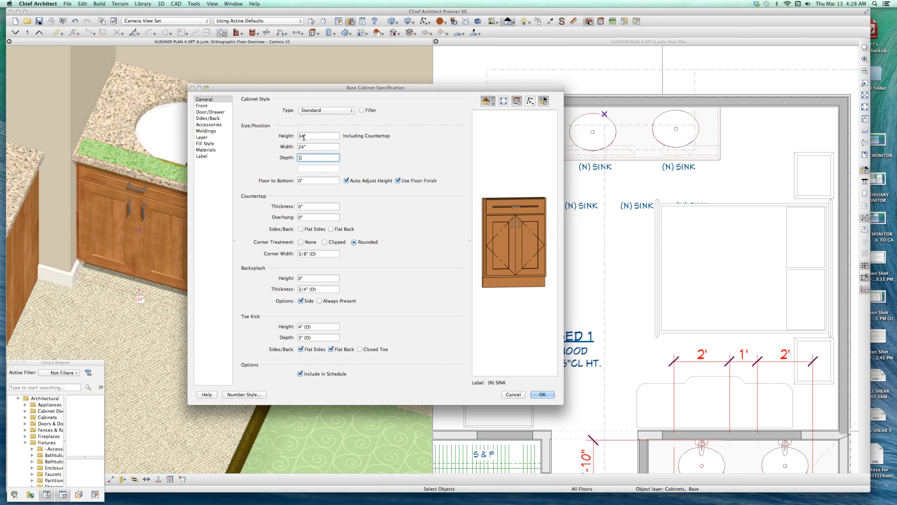
- Set the left base cabinet's height to 30" and its floor-to-bottom distance to 4"
{"action": "left_click_drag", "start_coordinate": [250, 139], "coordinate": [229, 139]}
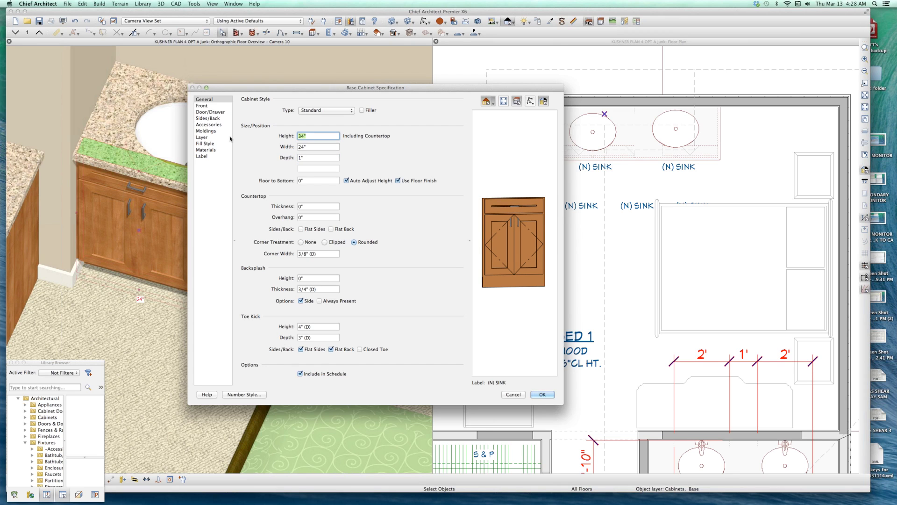
{"action": "type", "text": "30"}
{"action": "key", "text": "Tab"}
{"action": "key", "text": "Tab"}
{"action": "key", "text": "Tab"}
{"action": "type", "text": "4"}
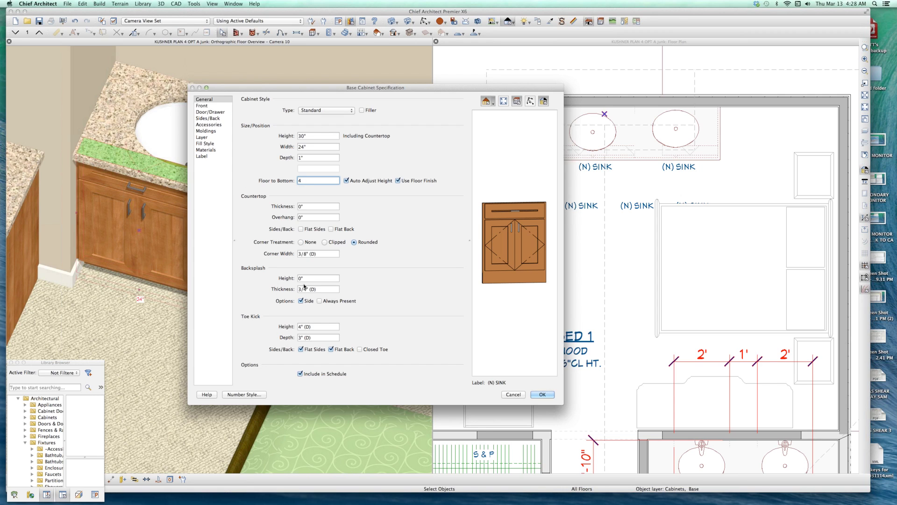
- Set the left base cabinet's toe kick height and depth to 0" and accept the specification
{"action": "left_click", "coordinate": [324, 326]}
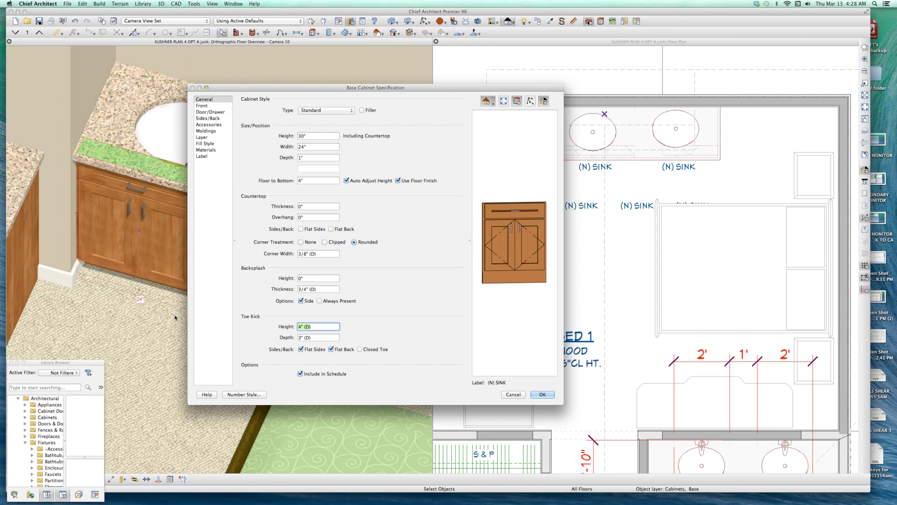
{"action": "type", "text": "0"}
{"action": "key", "text": "Tab"}
{"action": "type", "text": "0"}
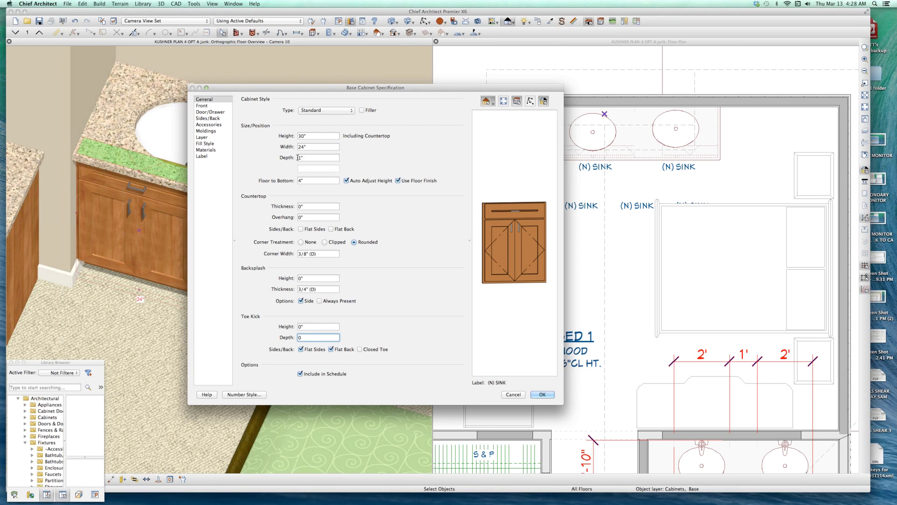
{"action": "left_click", "coordinate": [327, 158]}
{"action": "key", "text": "Return"}
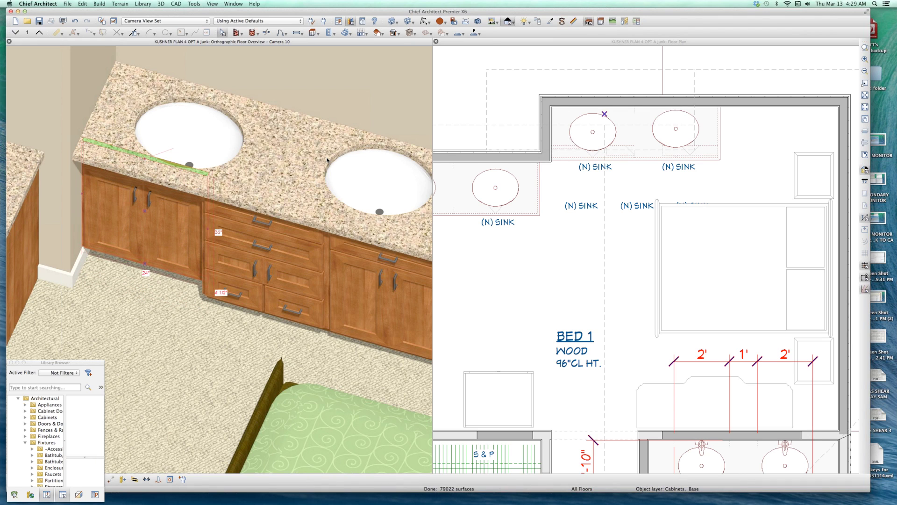
- Move the left base cabinet by a Y Delta of -3" relative to itself
{"action": "key", "text": "t"}
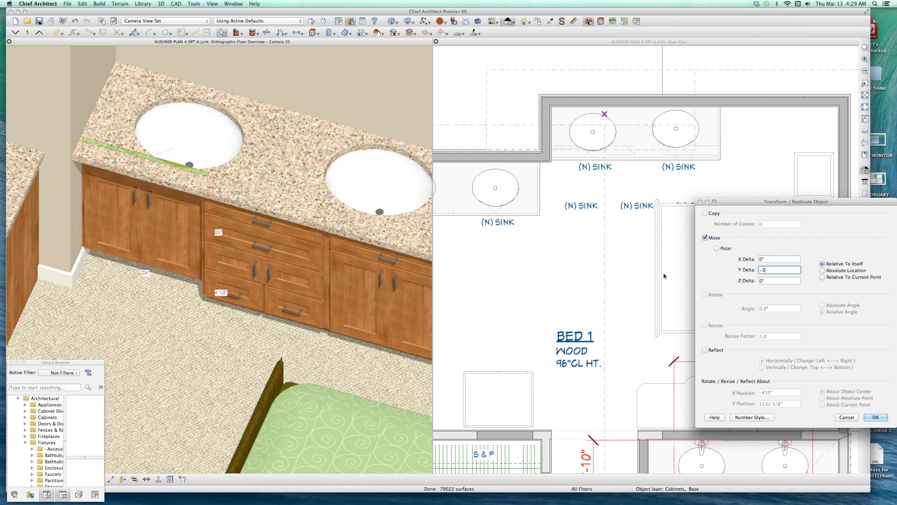
{"action": "key", "text": "Return"}
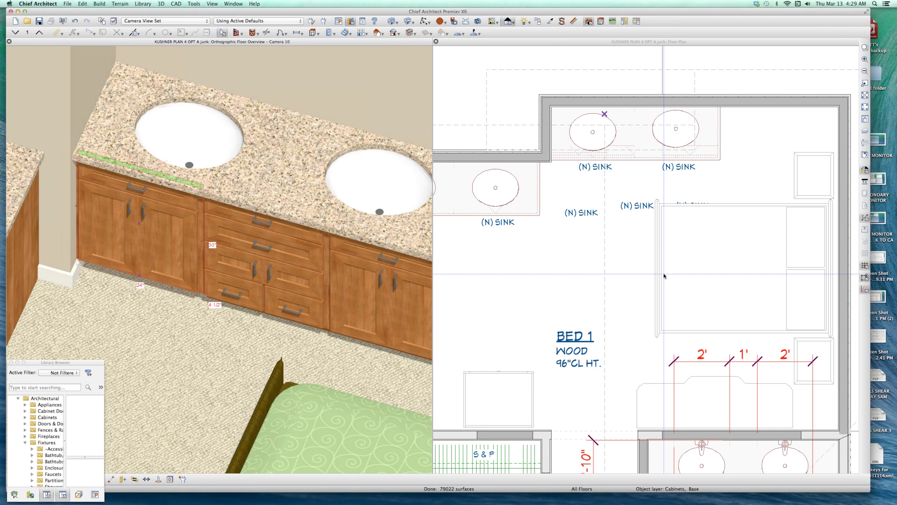
- Examine the left cabinet's front and base beside the neighbouring cabinets and under the sink countertop in the 3D overview
{"action": "left_click", "coordinate": [189, 184]}
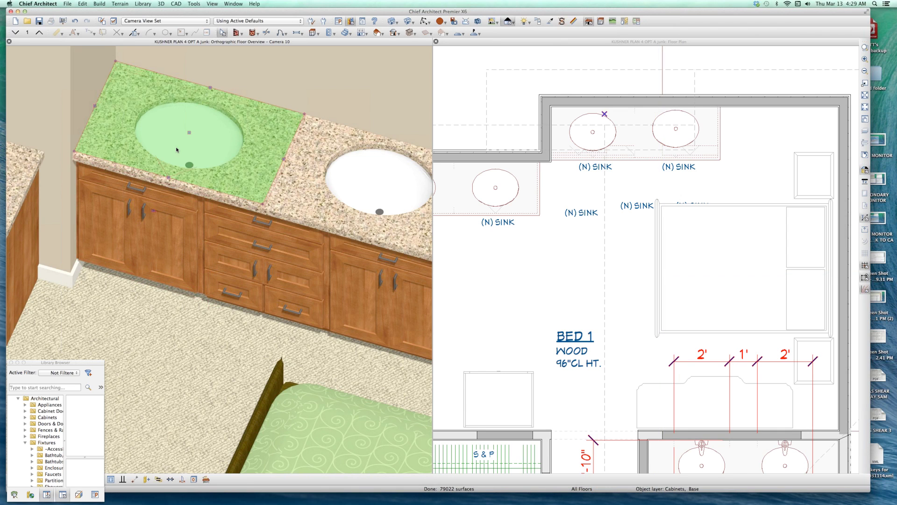
{"action": "scroll", "coordinate": [182, 147], "scroll_direction": "down", "scroll_amount": 2}
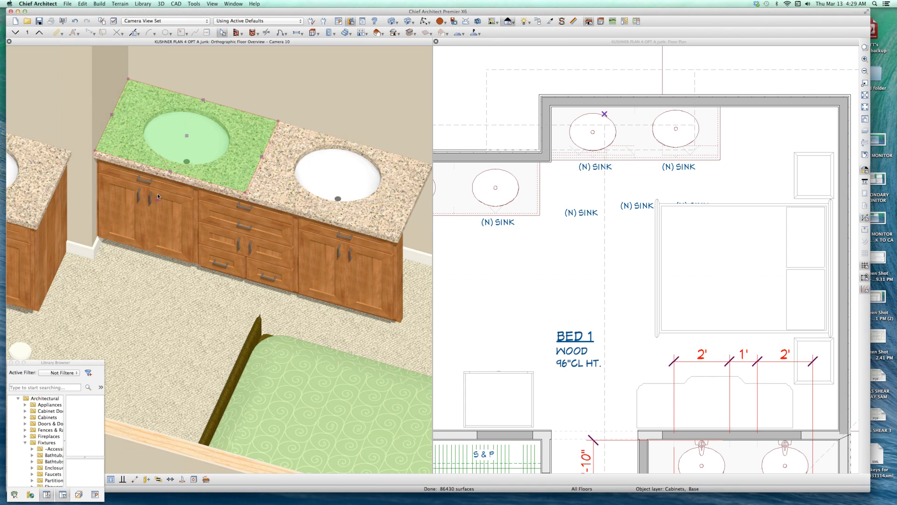
{"action": "left_click", "coordinate": [179, 215]}
{"action": "scroll", "coordinate": [153, 190], "scroll_direction": "up", "scroll_amount": 3}
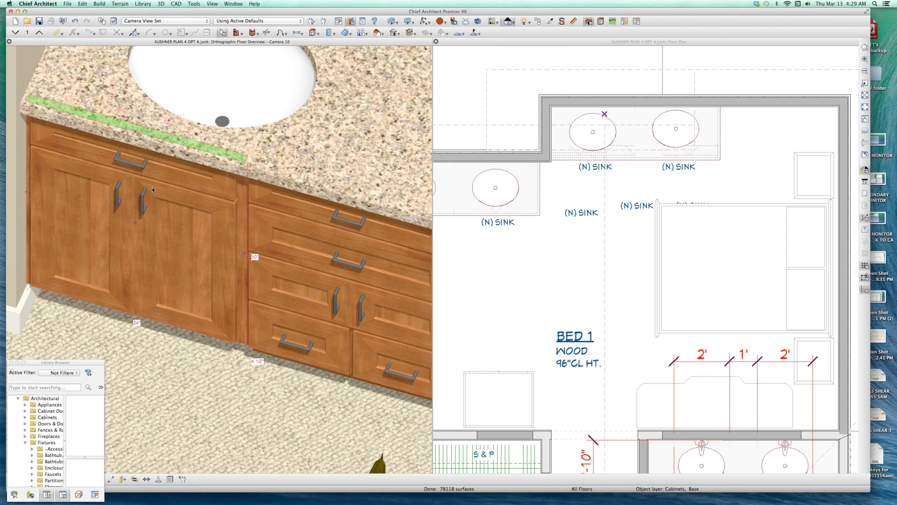
{"action": "scroll", "coordinate": [152, 190], "scroll_direction": "down", "scroll_amount": 3}
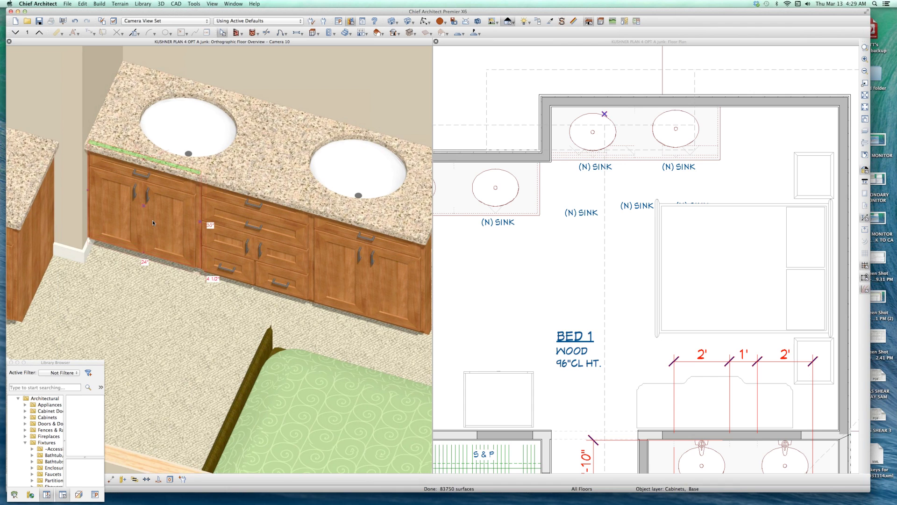
{"action": "scroll", "coordinate": [152, 219], "scroll_direction": "down", "scroll_amount": 2}
{"action": "scroll", "coordinate": [167, 265], "scroll_direction": "up", "scroll_amount": 4}
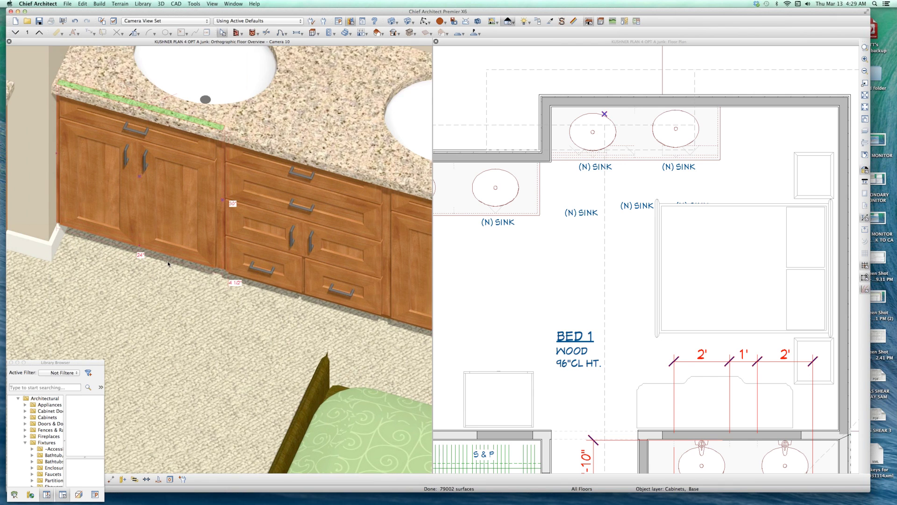
{"action": "scroll", "coordinate": [168, 264], "scroll_direction": "up", "scroll_amount": 2}
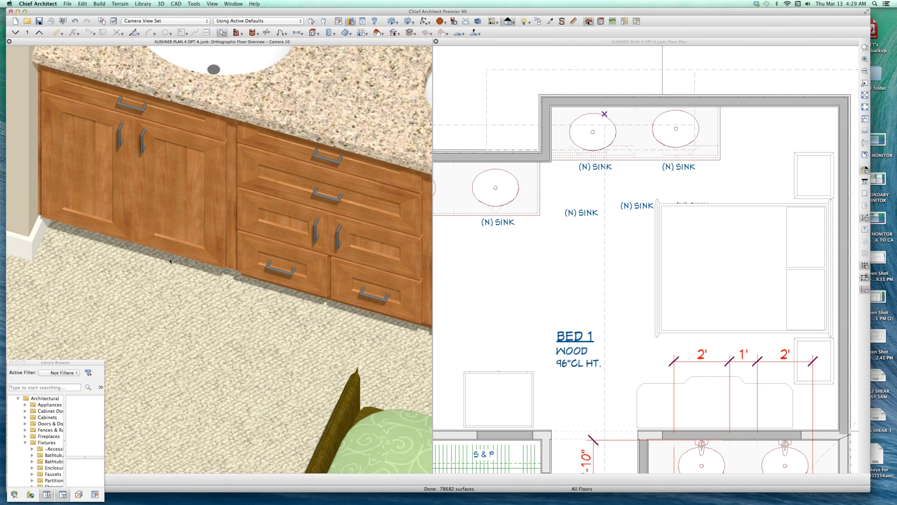
- Draw a rectangular polyline in Bed 1 between the vanity and the room label, about 3'-11" from corner to corner
{"action": "left_click", "coordinate": [523, 274]}
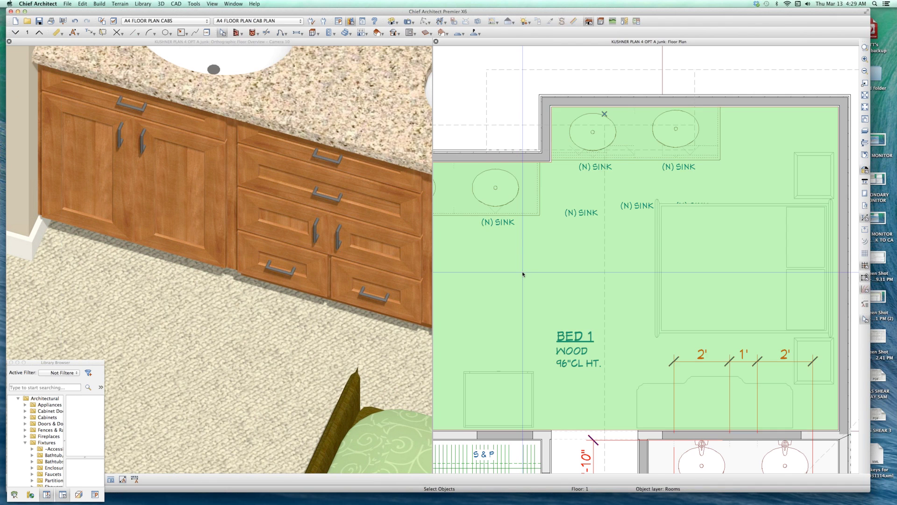
{"action": "key", "text": "space"}
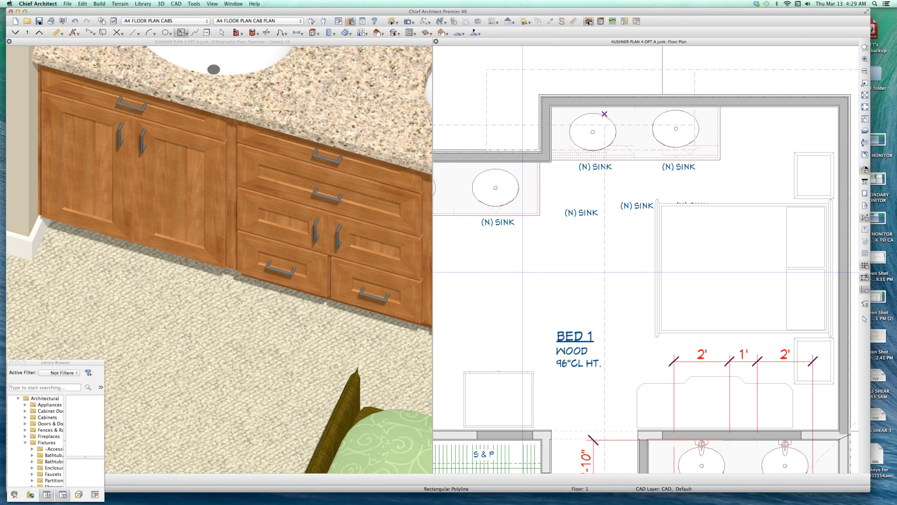
{"action": "left_click_drag", "start_coordinate": [523, 273], "coordinate": [629, 299]}
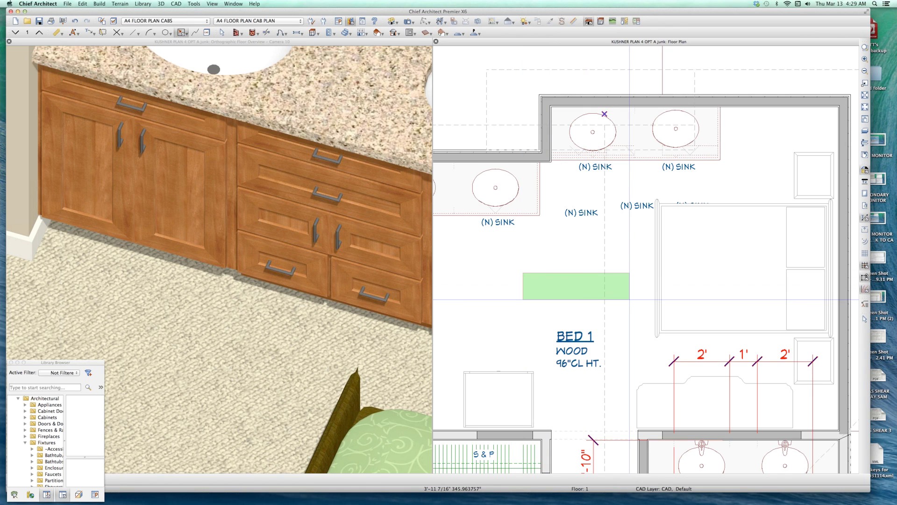
{"action": "key", "text": "space"}
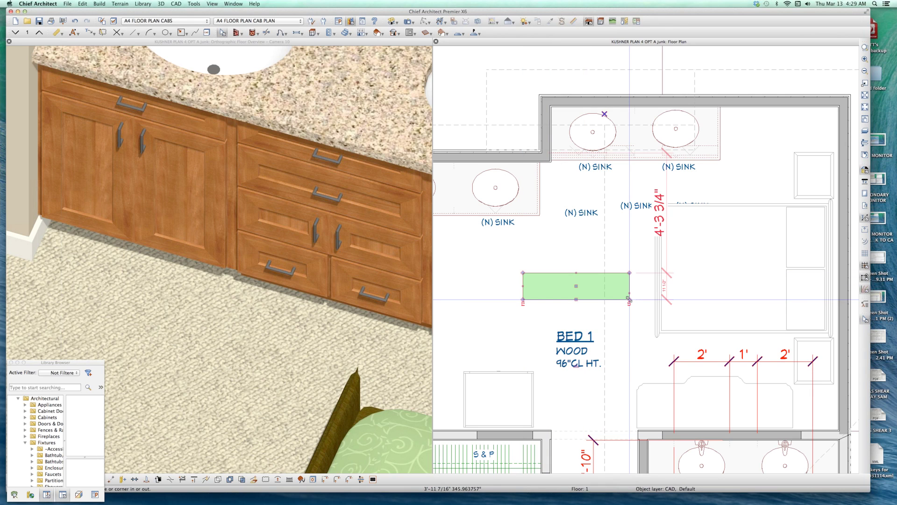
- Convert the rectangle to a polyline solid with its top elevation at 4 1/2" and a thickness of 7"
{"action": "right_click", "coordinate": [559, 298]}
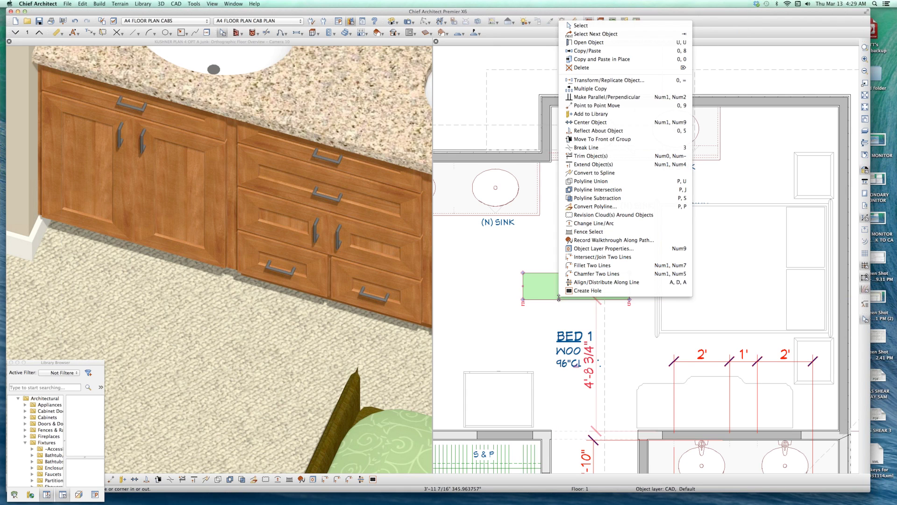
{"action": "left_click", "coordinate": [574, 208]}
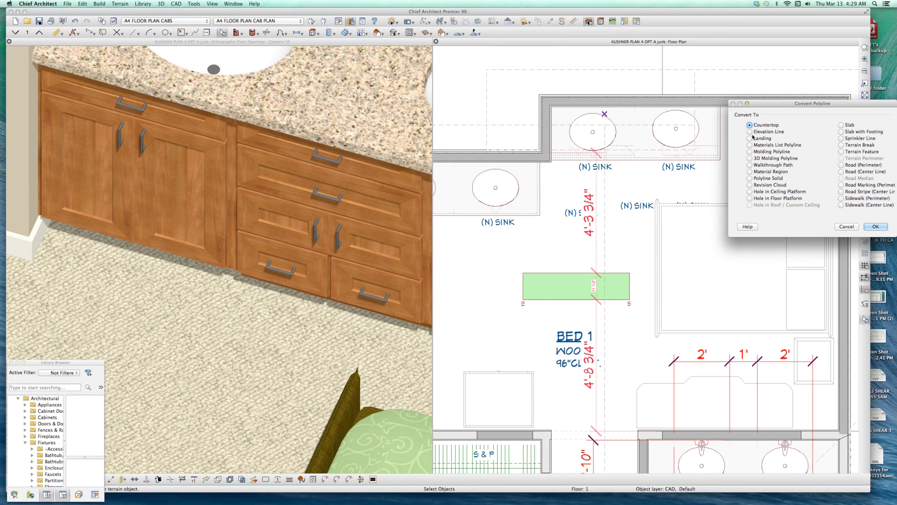
{"action": "left_click", "coordinate": [769, 179]}
{"action": "left_click", "coordinate": [876, 226]}
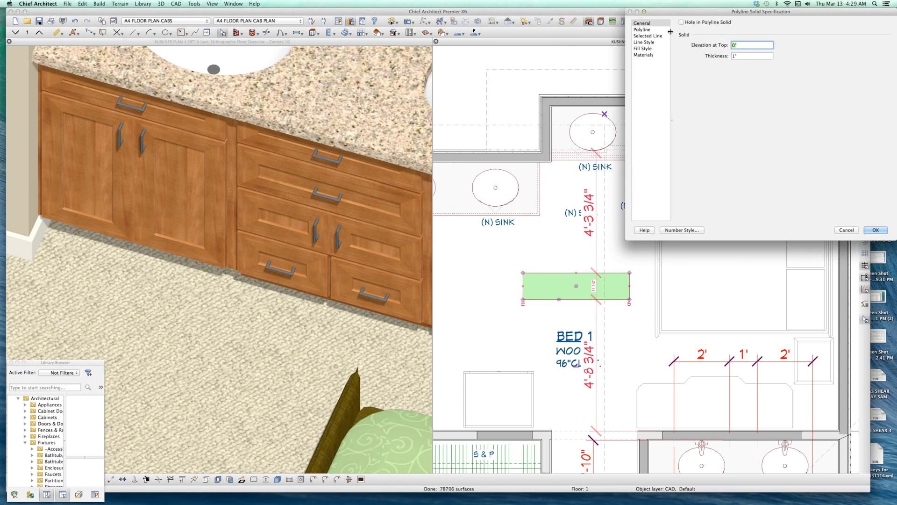
{"action": "type", "text": "4.5"}
{"action": "key", "text": "Tab"}
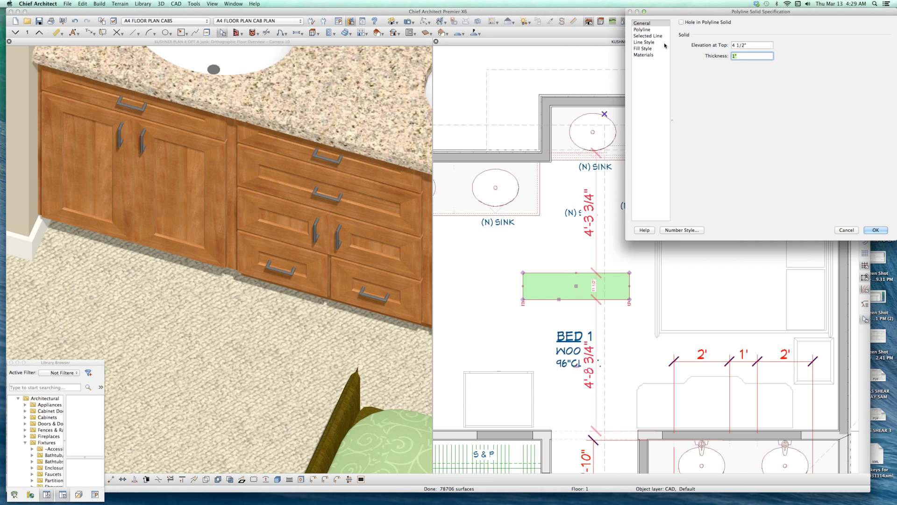
{"action": "type", "text": "7"}
{"action": "key", "text": "Return"}
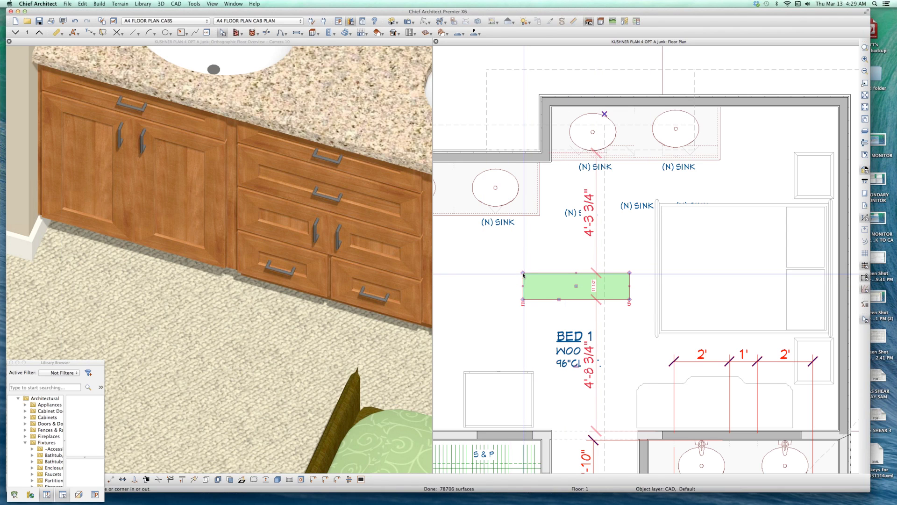
- Reshape the polyline solid to start at the room corner behind the left sink and extend about 2'-10" past the cabinet fronts
{"action": "left_click_drag", "start_coordinate": [524, 274], "coordinate": [549, 189]}
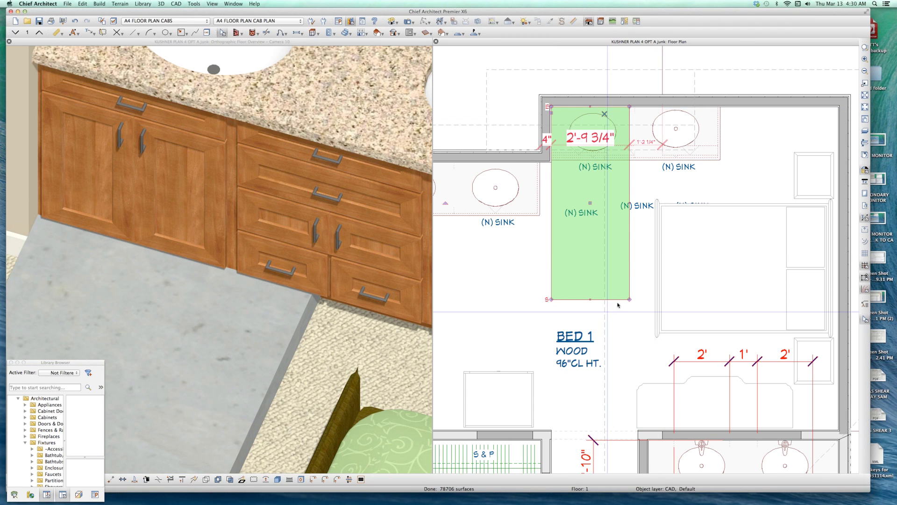
{"action": "left_click_drag", "start_coordinate": [629, 299], "coordinate": [579, 185]}
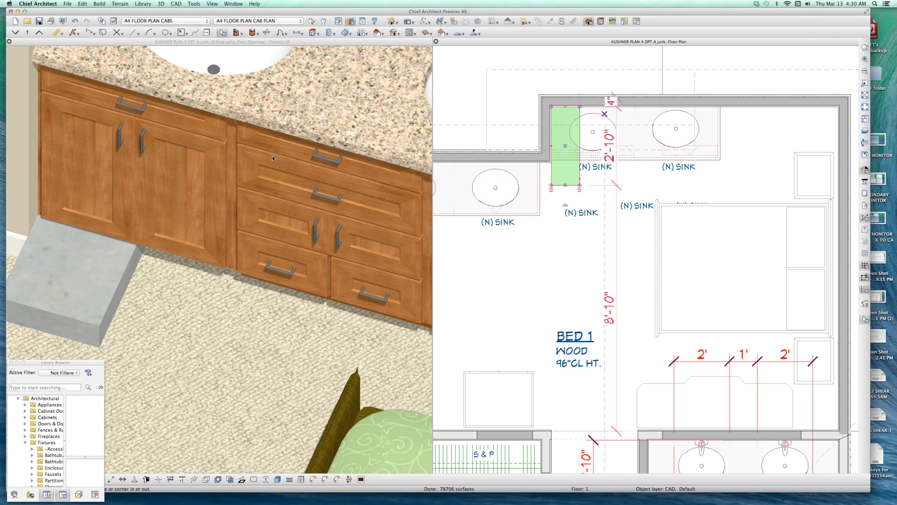
- Paint the polyline solid with the Alder (honey) material sampled from the left cabinet
{"action": "left_click", "coordinate": [273, 158]}
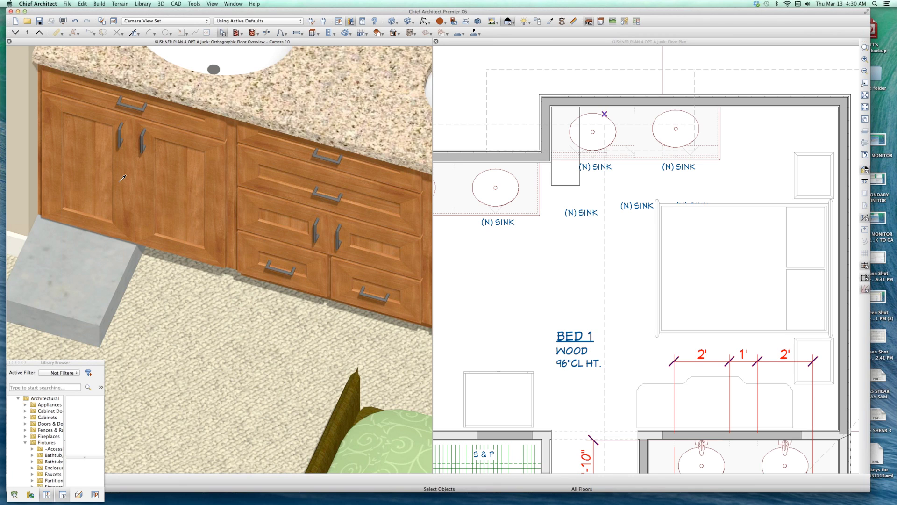
{"action": "left_click", "coordinate": [550, 21]}
{"action": "left_click", "coordinate": [70, 219]}
{"action": "left_click_drag", "start_coordinate": [62, 364], "coordinate": [192, 338]}
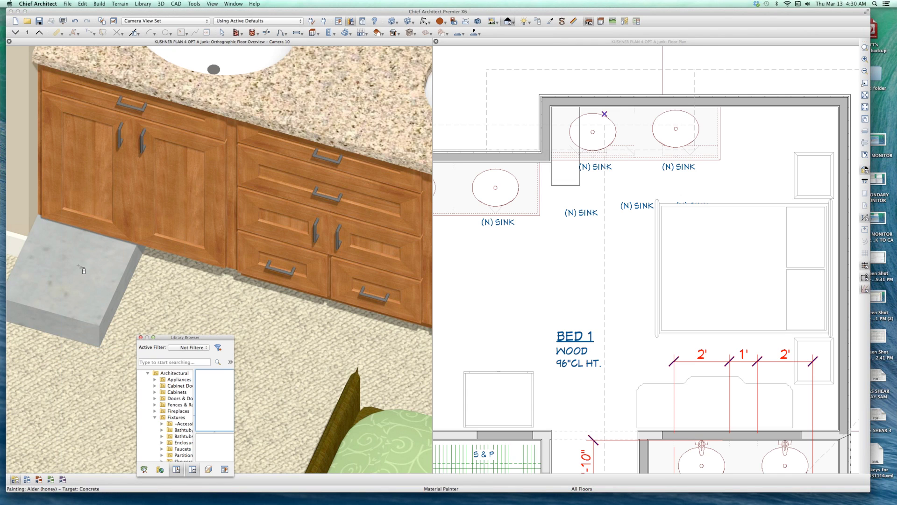
{"action": "left_click", "coordinate": [79, 294]}
{"action": "left_click", "coordinate": [74, 291]}
{"action": "key", "text": "space"}
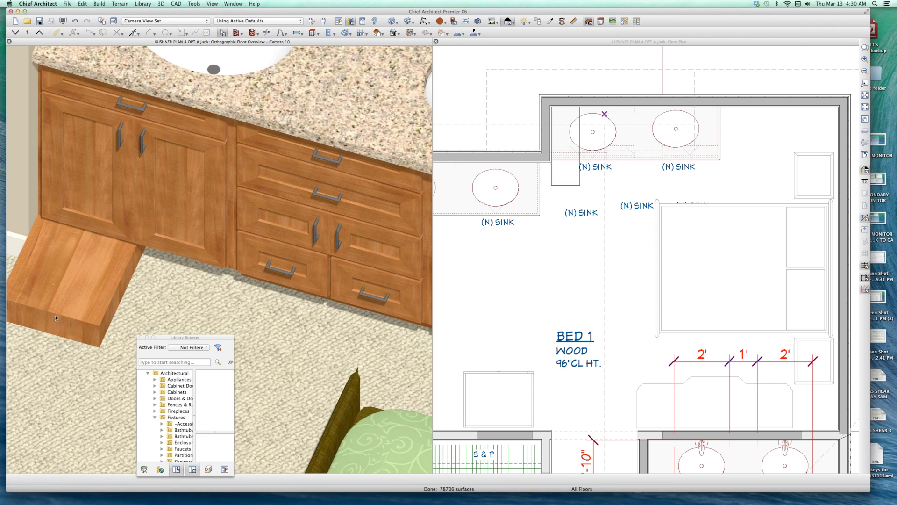
- Pull the wood block's front face back beneath the vanity to form a recessed base, then select the left cabinet
{"action": "left_click", "coordinate": [56, 316]}
{"action": "left_click_drag", "start_coordinate": [85, 197], "coordinate": [89, 208]}
{"action": "left_click", "coordinate": [161, 209]}
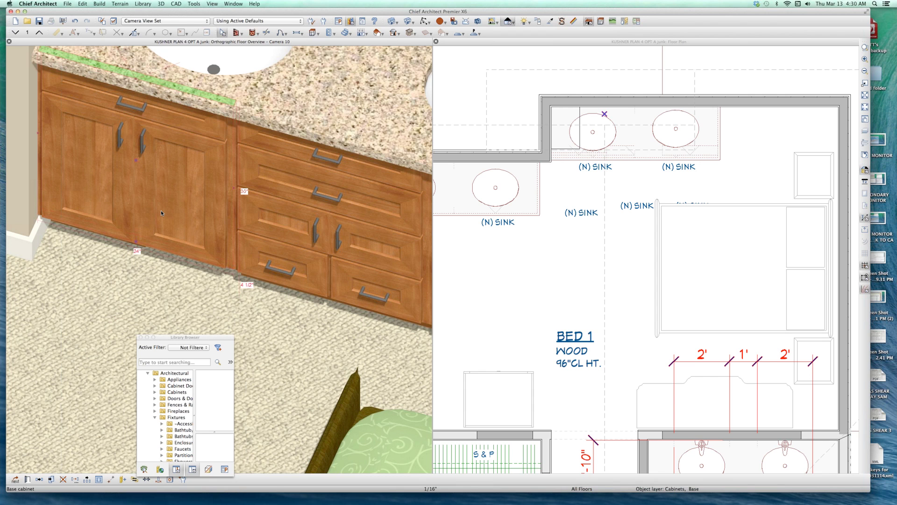
- Narrow the left cabinet to about half its width by moving its right side toward the room corner
{"action": "scroll", "coordinate": [161, 209], "scroll_direction": "down", "scroll_amount": 3}
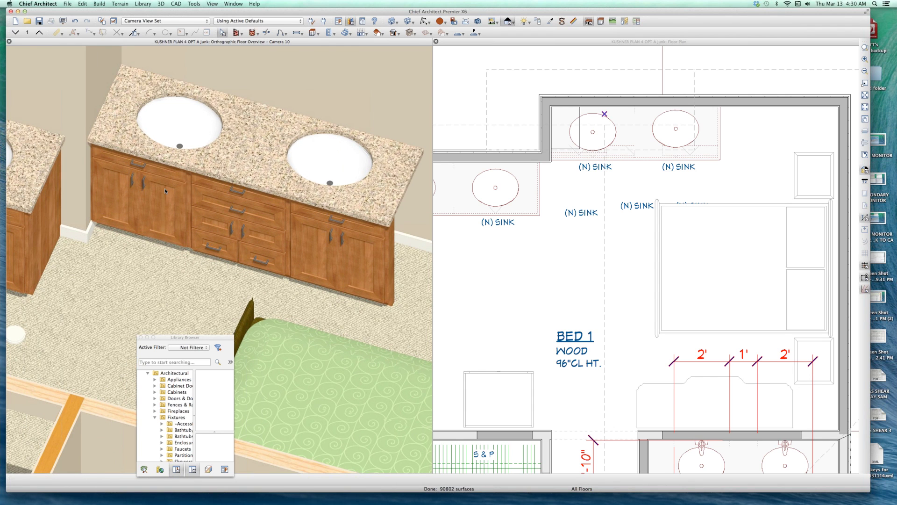
{"action": "left_click", "coordinate": [184, 210]}
{"action": "scroll", "coordinate": [184, 209], "scroll_direction": "up", "scroll_amount": 1}
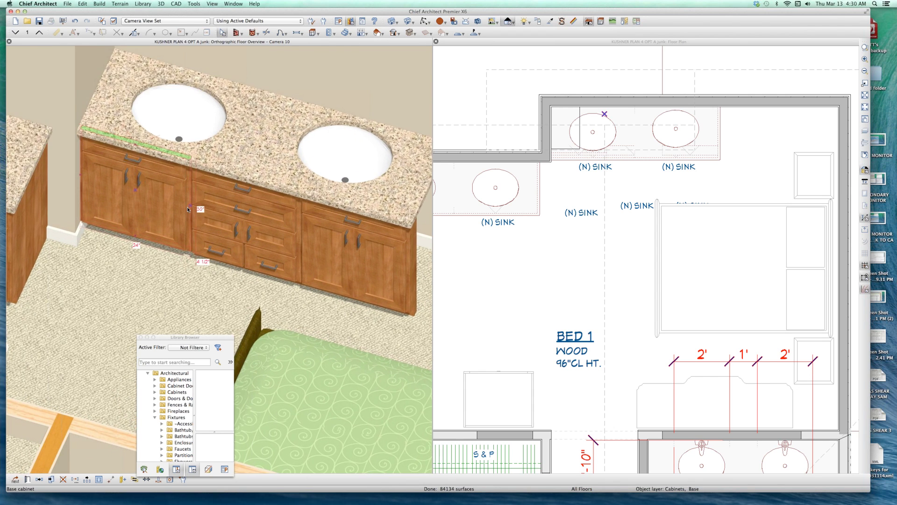
{"action": "left_click_drag", "start_coordinate": [153, 200], "coordinate": [153, 202]}
{"action": "key", "text": "Tab"}
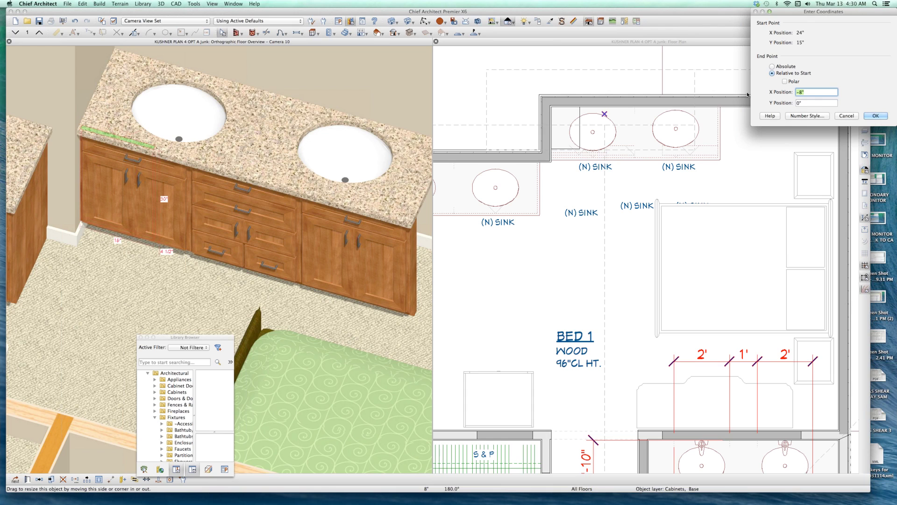
{"action": "type", "text": "-8"}
{"action": "key", "text": "Return"}
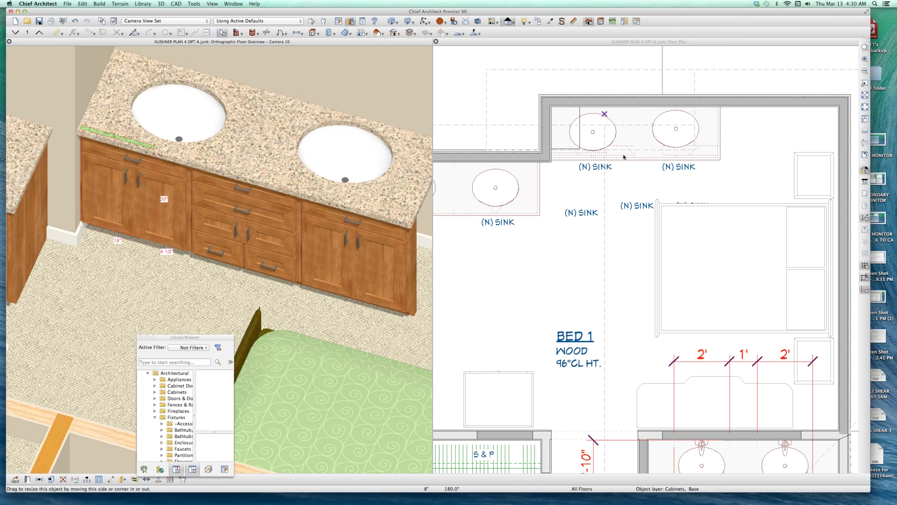
- Extend the middle drawer cabinet leftward to meet the narrowed left cabinet, making it 36" wide
{"action": "left_click", "coordinate": [224, 229]}
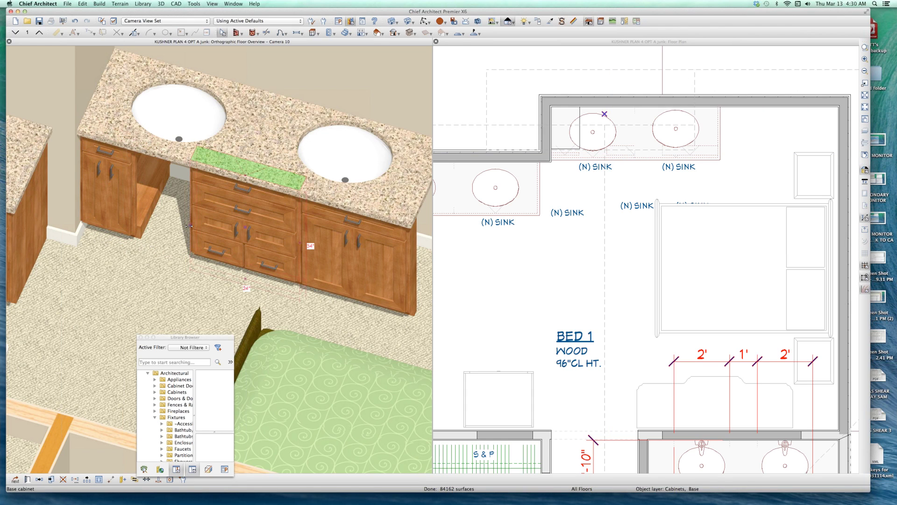
{"action": "left_click_drag", "start_coordinate": [190, 226], "coordinate": [114, 207]}
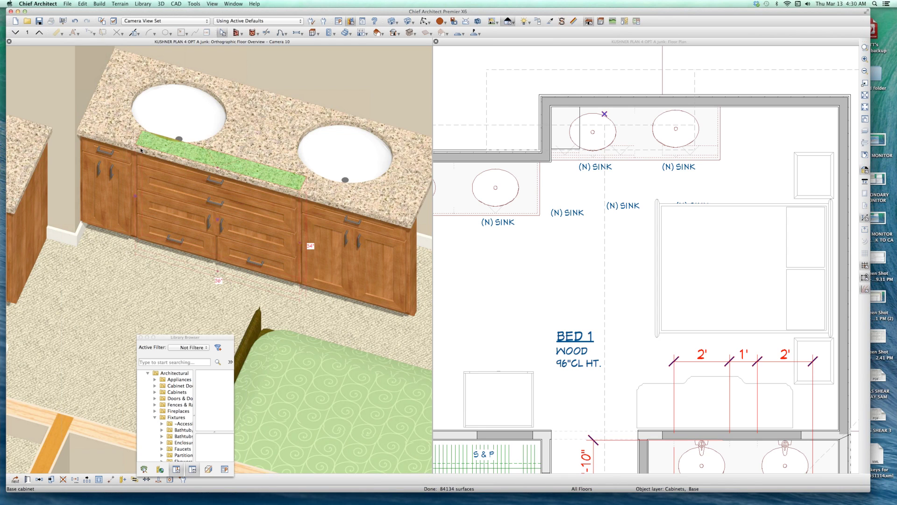
{"action": "scroll", "coordinate": [110, 156], "scroll_direction": "up", "scroll_amount": 4}
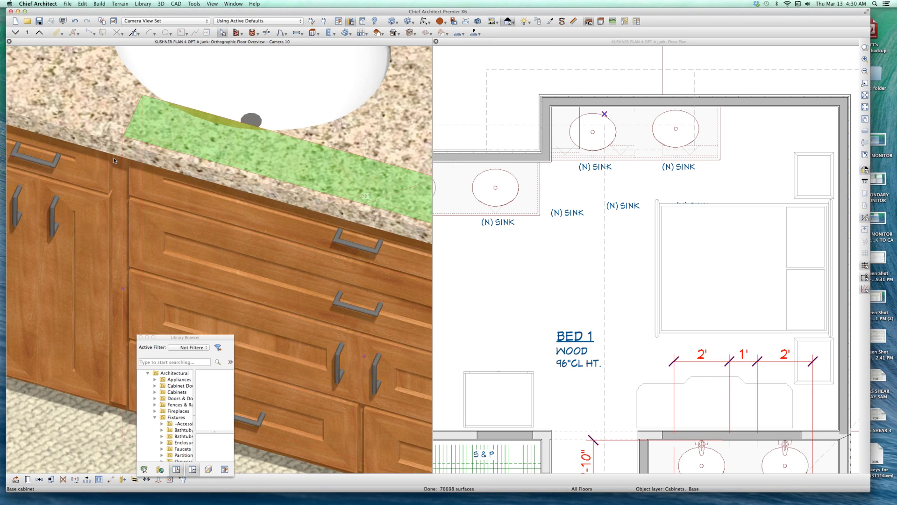
{"action": "scroll", "coordinate": [114, 158], "scroll_direction": "down", "scroll_amount": 5}
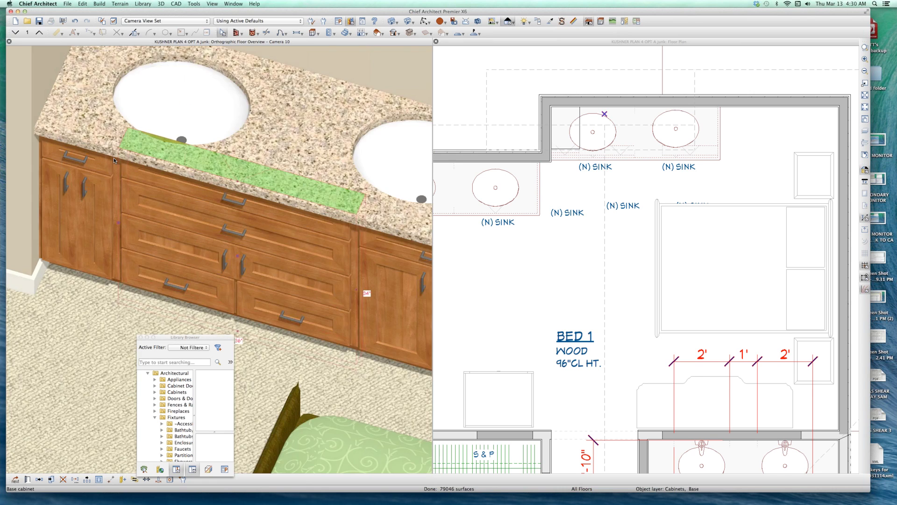
{"action": "scroll", "coordinate": [164, 129], "scroll_direction": "up", "scroll_amount": 2}
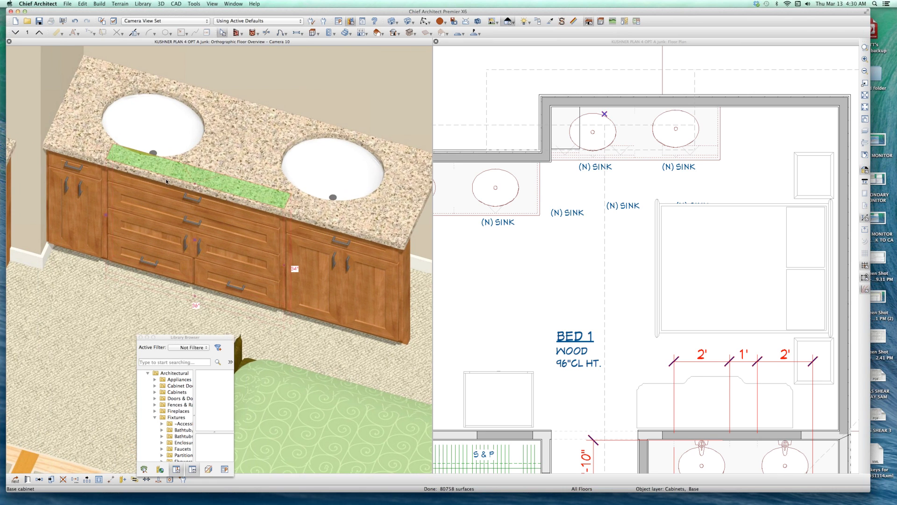
{"action": "scroll", "coordinate": [166, 182], "scroll_direction": "up", "scroll_amount": 2}
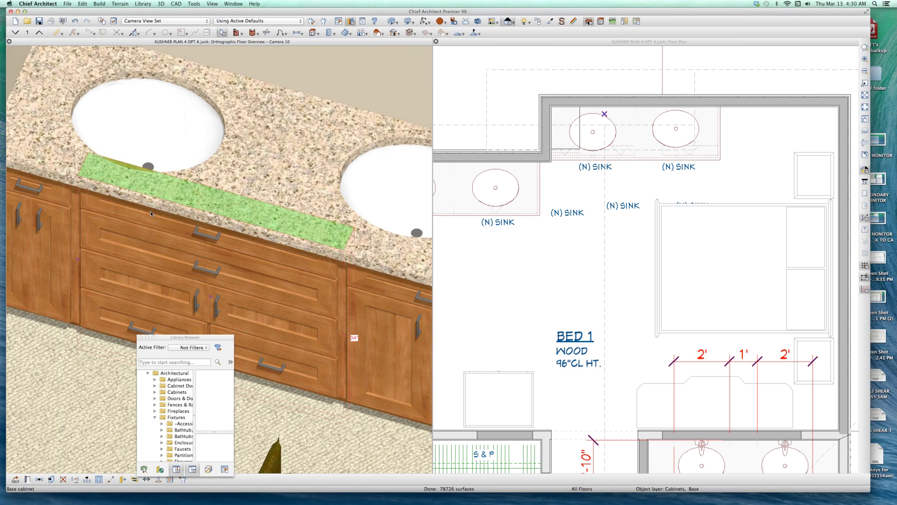
{"action": "scroll", "coordinate": [130, 160], "scroll_direction": "up", "scroll_amount": 2}
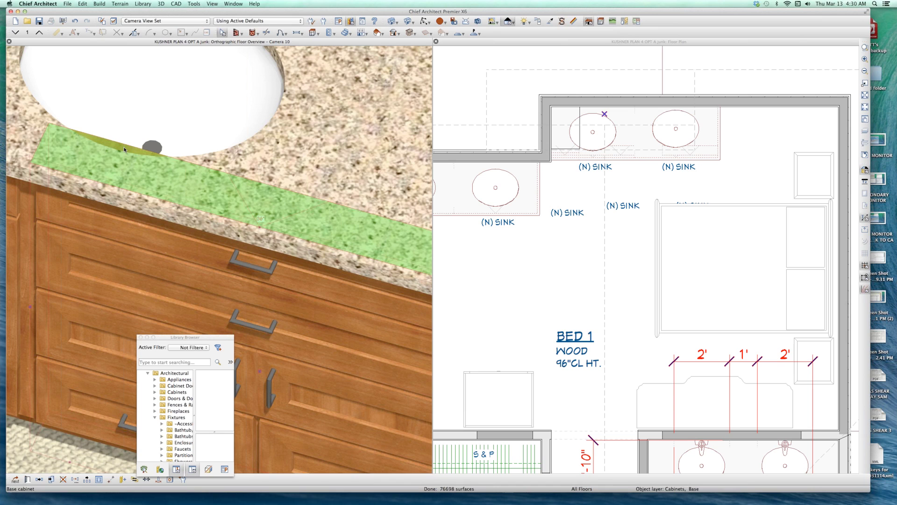
{"action": "key", "text": "Escape"}
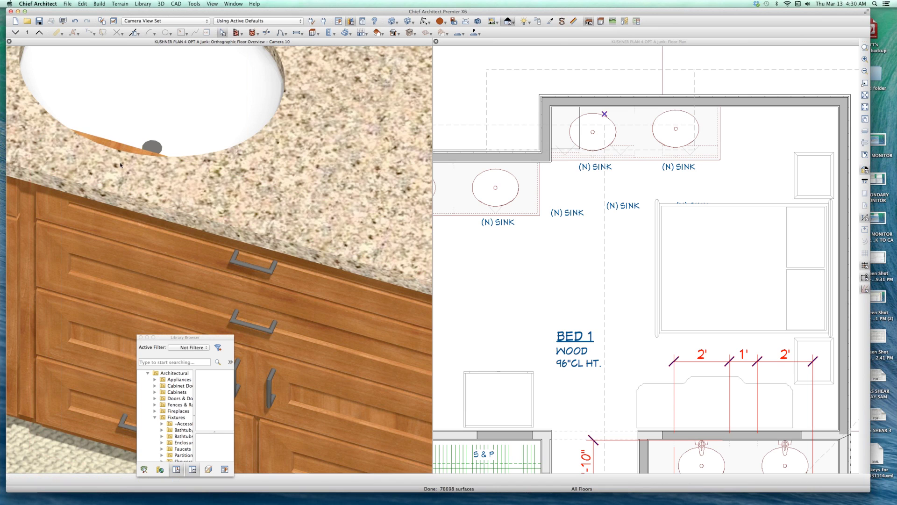
- Set the middle drawer cabinet's toe kick height and depth to 0"
{"action": "left_click", "coordinate": [149, 293]}
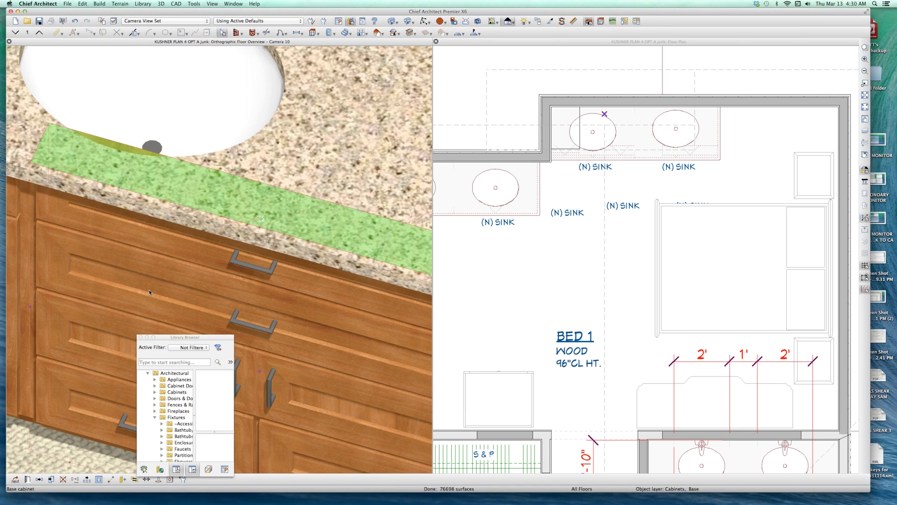
{"action": "key", "text": "super+e"}
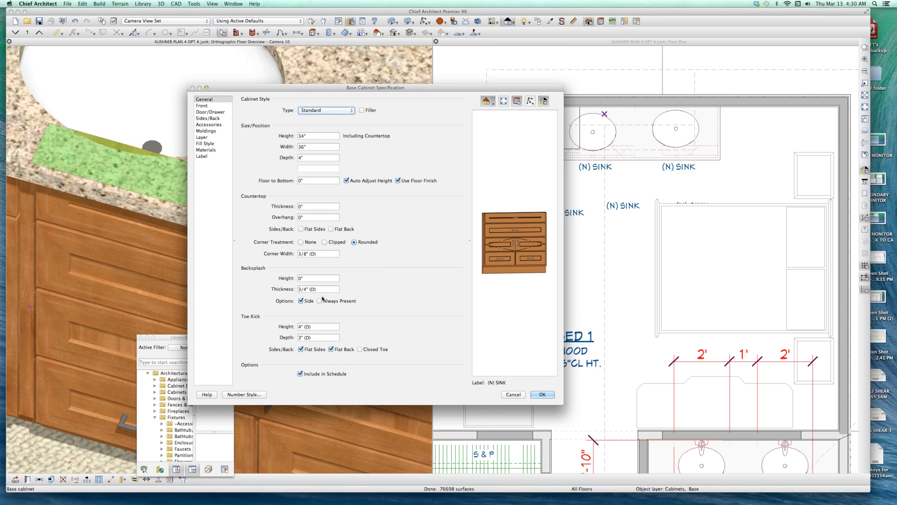
{"action": "left_click", "coordinate": [314, 326]}
{"action": "type", "text": "0"}
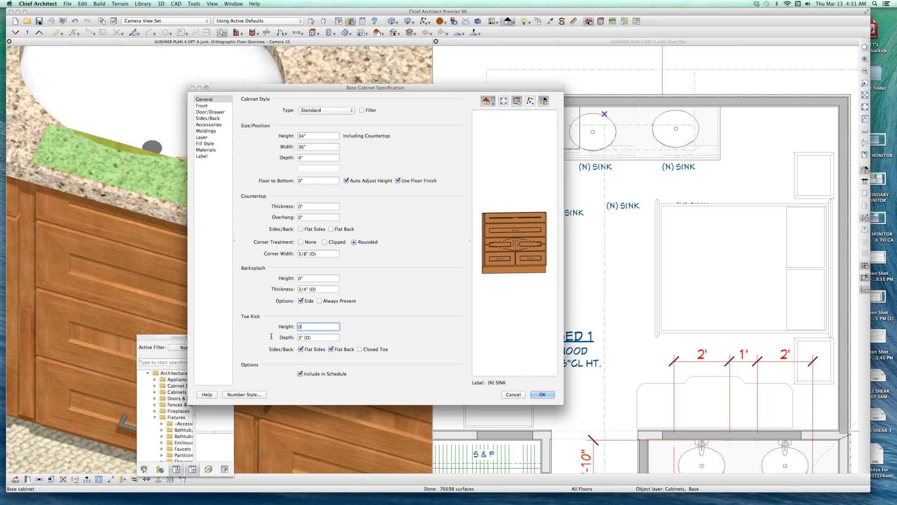
{"action": "key", "text": "Tab"}
{"action": "type", "text": "0"}
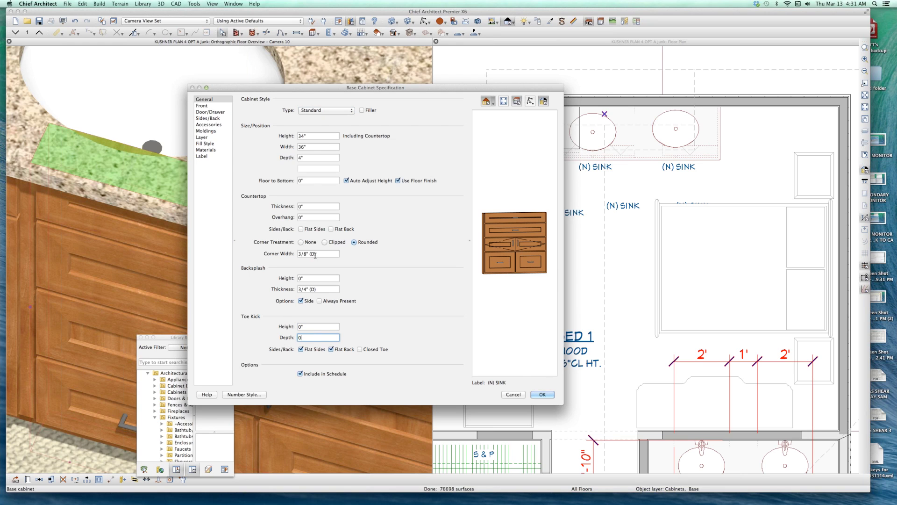
- Set the middle drawer cabinet's floor-to-bottom distance to 4", height to 30" and depth to 1"
{"action": "left_click", "coordinate": [314, 182]}
{"action": "type", "text": "4"}
{"action": "key", "text": "Tab"}
{"action": "type", "text": "3"}
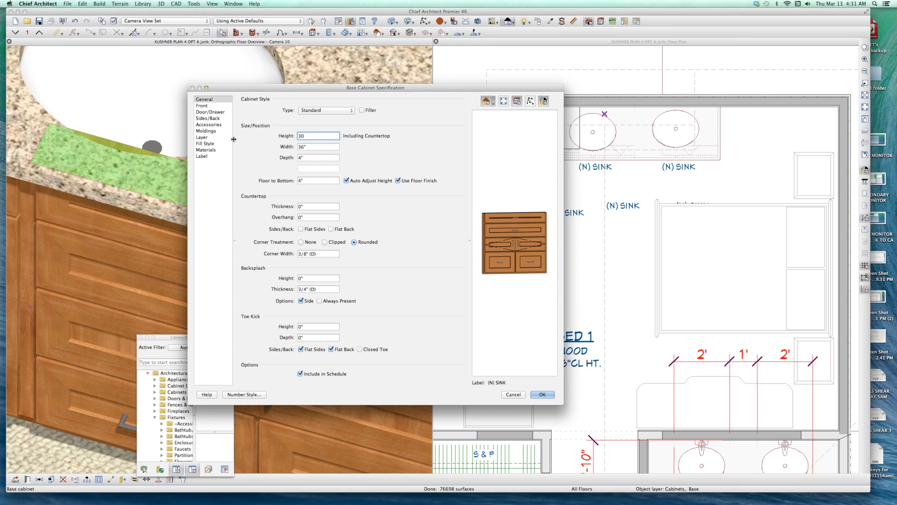
{"action": "key", "text": "Tab"}
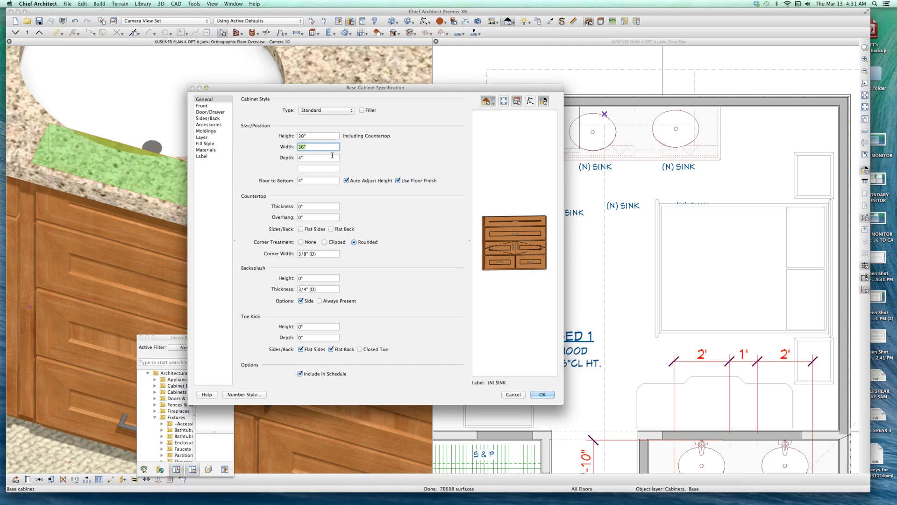
{"action": "key", "text": "Tab"}
{"action": "type", "text": "1"}
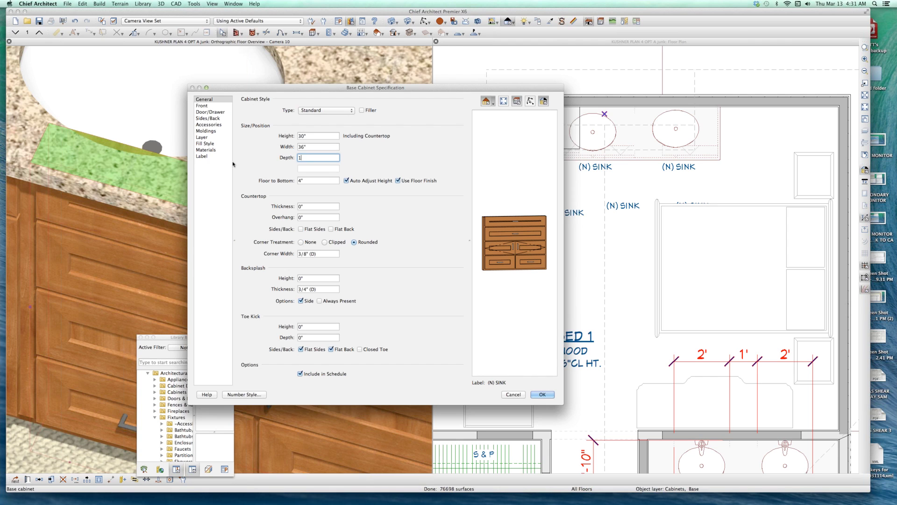
{"action": "key", "text": "Return"}
- Move the middle drawer cabinet by a Y delta of -3" to bring it flush with the neighboring cabinet fronts
{"action": "key", "text": "super+t"}
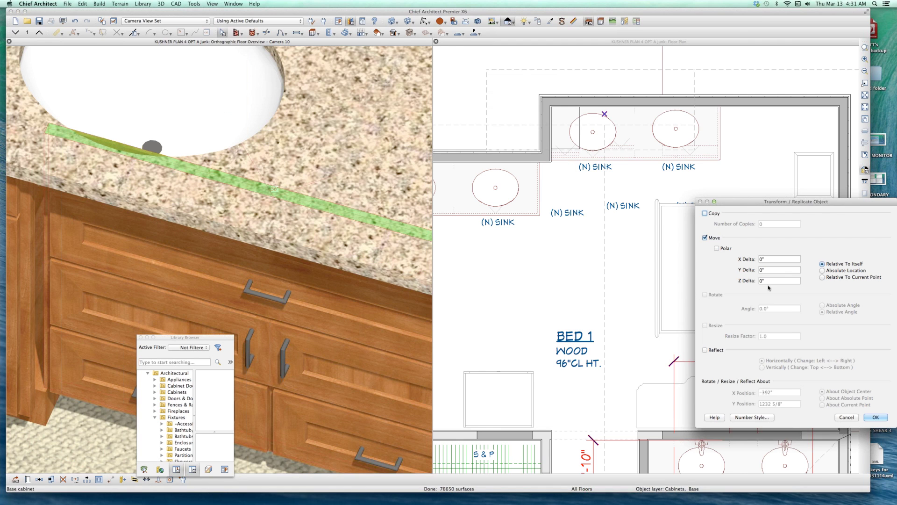
{"action": "double_click", "coordinate": [777, 269]}
{"action": "type", "text": "-3"}
{"action": "key", "text": "Return"}
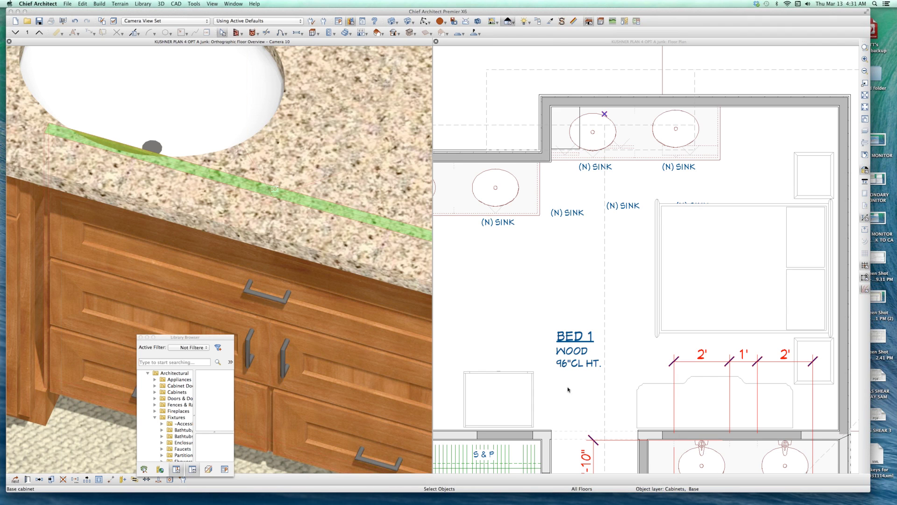
{"action": "scroll", "coordinate": [284, 319], "scroll_direction": "down", "scroll_amount": 3}
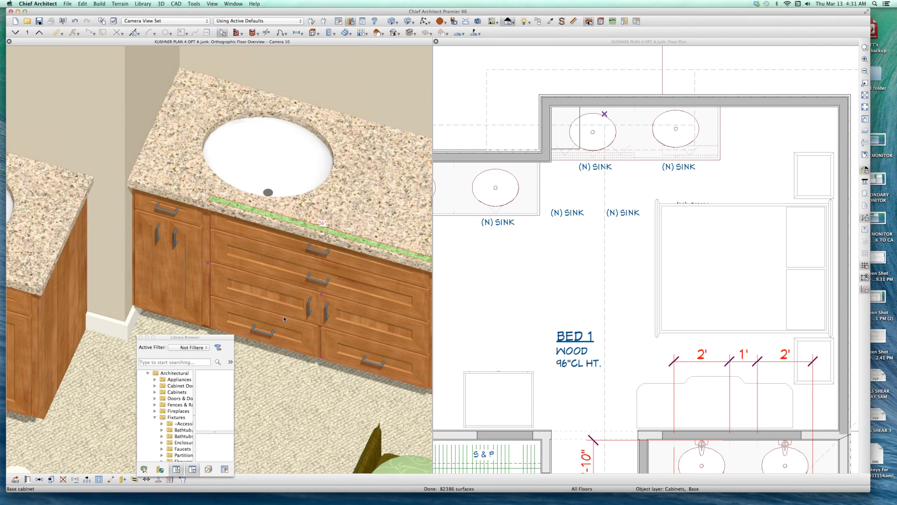
{"action": "scroll", "coordinate": [283, 318], "scroll_direction": "down", "scroll_amount": 1}
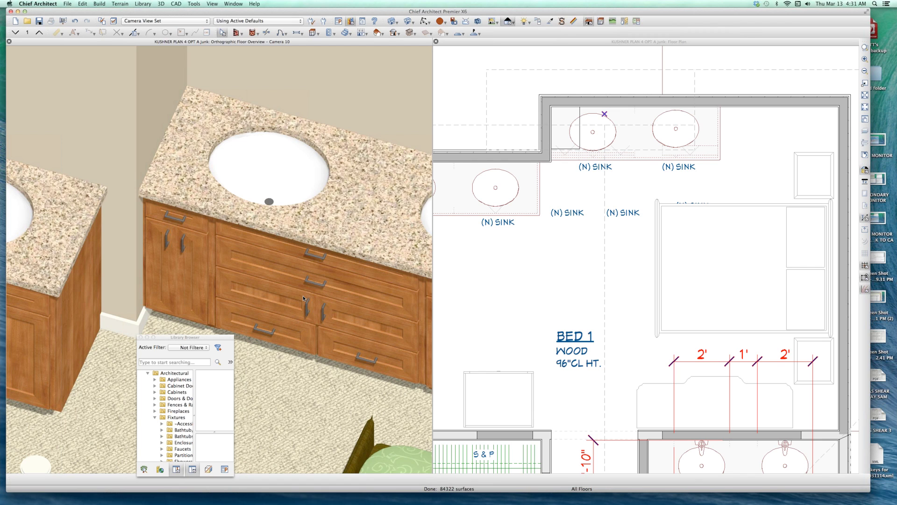
- Delete the two sink cabinets of the other vanity, beside the double doors in Bed 1
{"action": "scroll", "coordinate": [228, 283], "scroll_direction": "down", "scroll_amount": 3}
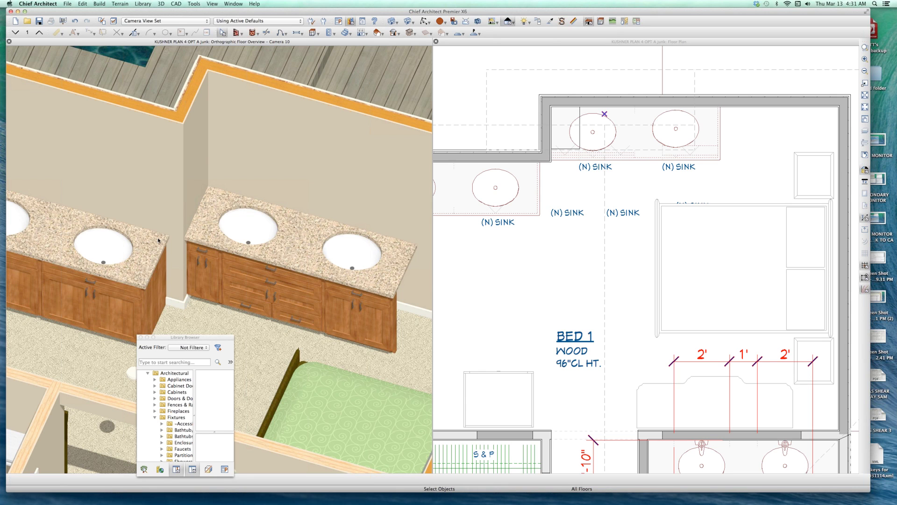
{"action": "left_click", "coordinate": [194, 206]}
{"action": "scroll", "coordinate": [395, 154], "scroll_direction": "down", "scroll_amount": 2}
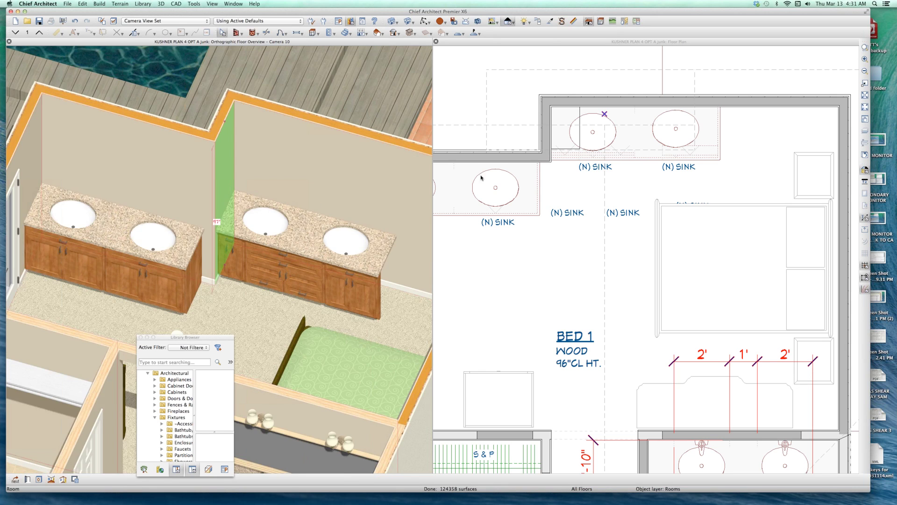
{"action": "left_click", "coordinate": [482, 176]}
{"action": "scroll", "coordinate": [513, 157], "scroll_direction": "down", "scroll_amount": 3}
{"action": "scroll", "coordinate": [523, 210], "scroll_direction": "up", "scroll_amount": 1}
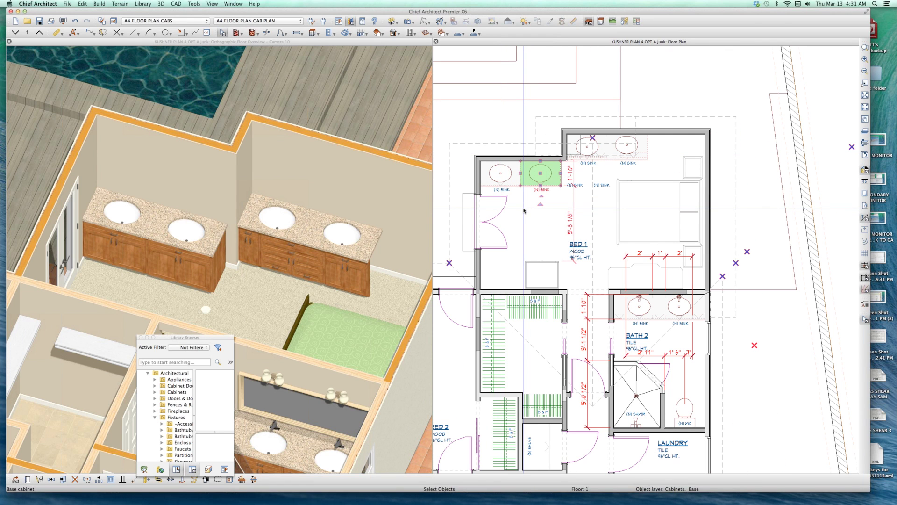
{"action": "left_click", "coordinate": [507, 177], "text": "shift"}
- Copy the new vanity's left sink cabinet and place it against the emptied wall, tight in the corner by the double doors
{"action": "left_click", "coordinate": [580, 150]}
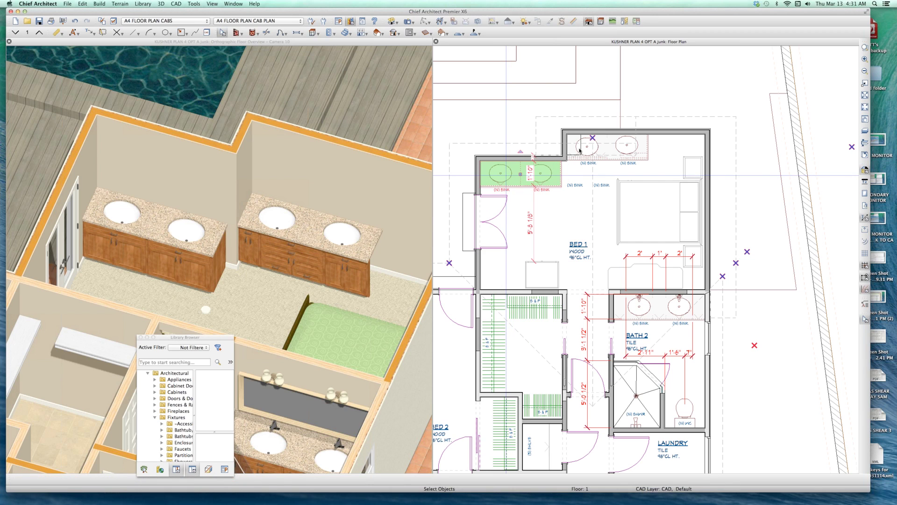
{"action": "left_click", "coordinate": [581, 149]}
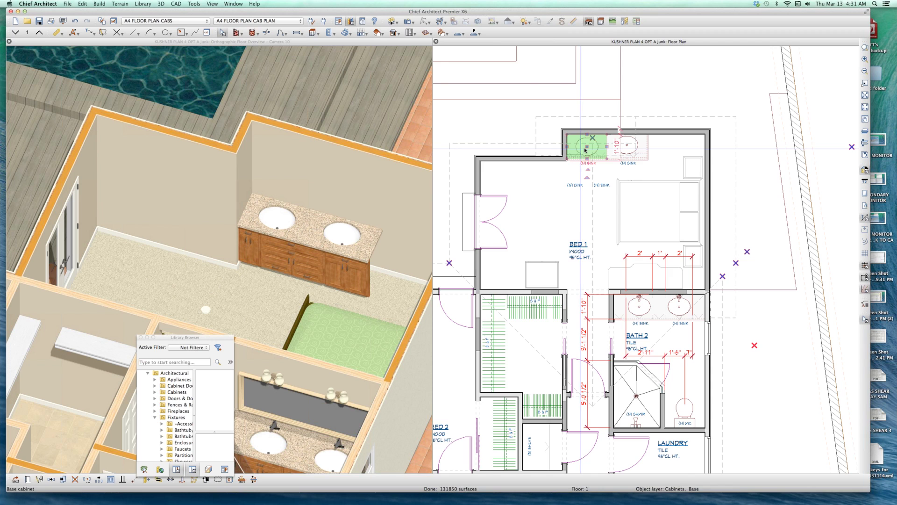
{"action": "scroll", "coordinate": [585, 147], "scroll_direction": "up", "scroll_amount": 2}
{"action": "scroll", "coordinate": [698, 129], "scroll_direction": "down", "scroll_amount": 2}
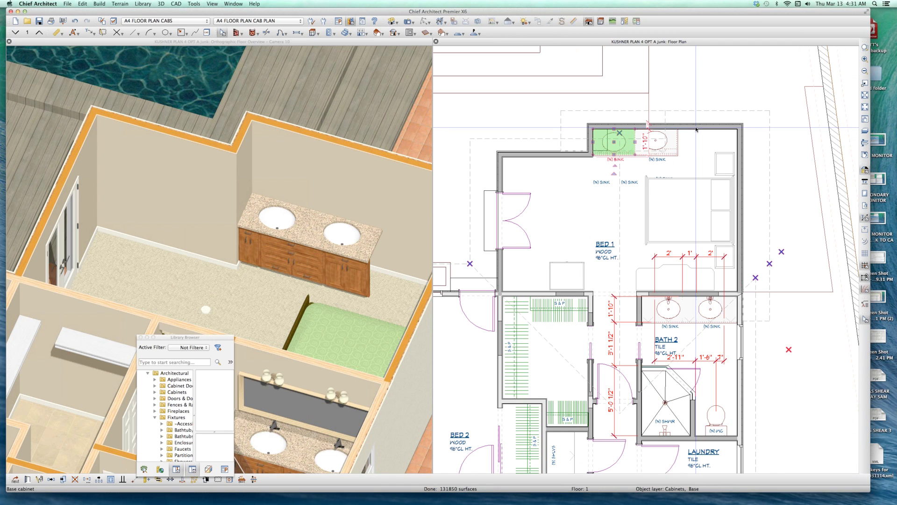
{"action": "key", "text": "super+v"}
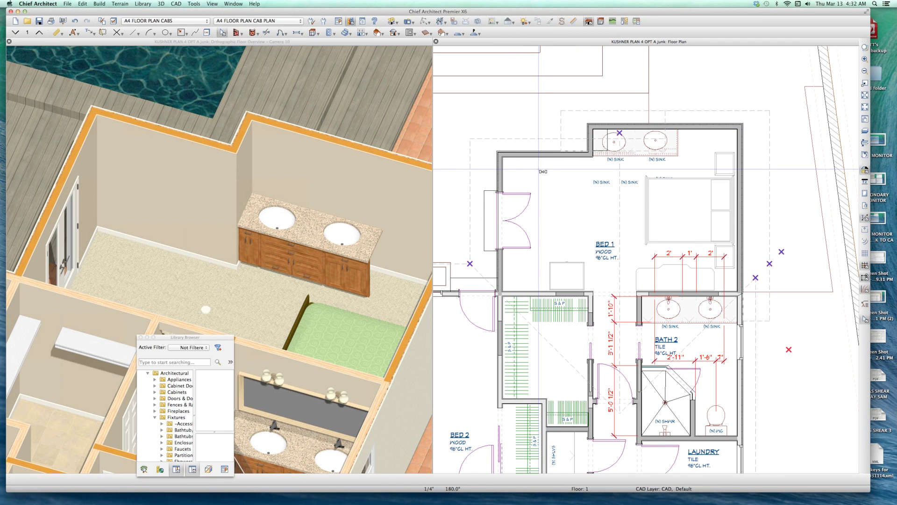
{"action": "left_click", "coordinate": [538, 170]}
{"action": "left_click", "coordinate": [538, 170]}
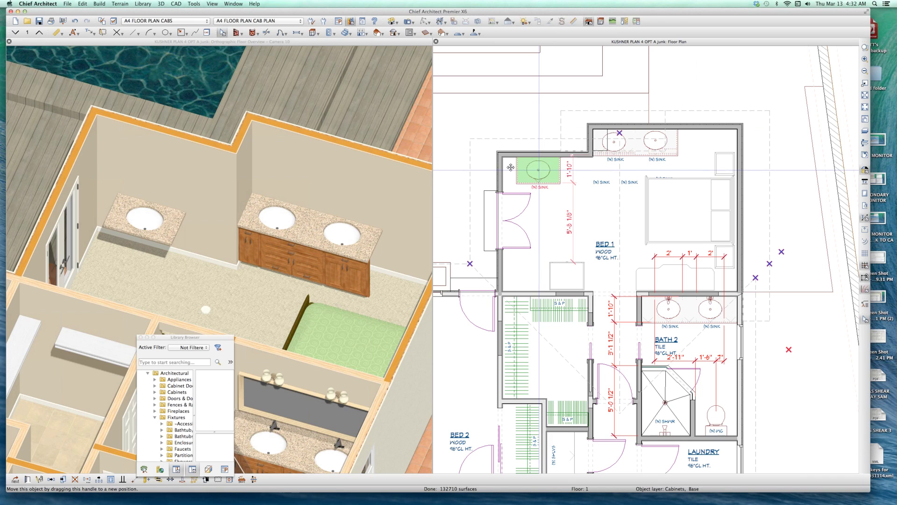
{"action": "left_click_drag", "start_coordinate": [510, 167], "coordinate": [510, 167]}
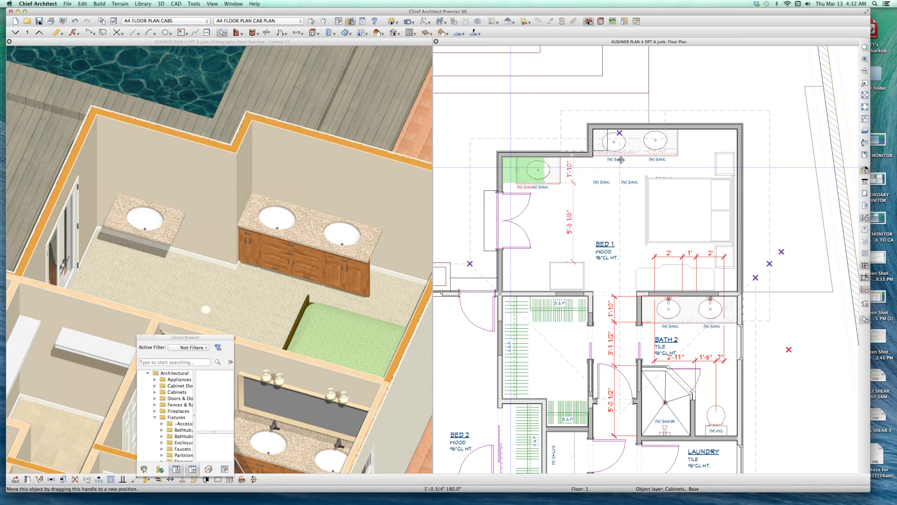
- Copy the new vanity's right sink cabinet, butt it against the first copy, and select both copied sink cabinets
{"action": "left_click", "coordinate": [650, 142]}
{"action": "key", "text": "super+c"}
{"action": "key", "text": "super+v"}
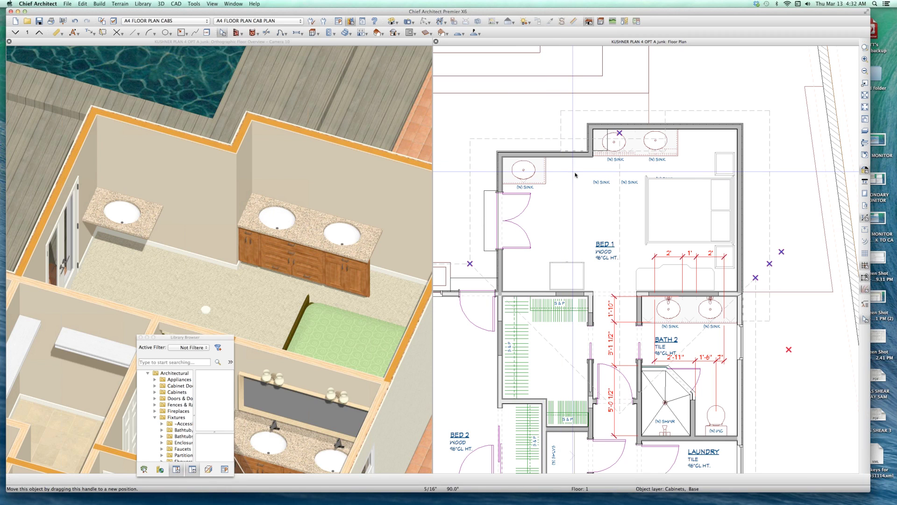
{"action": "left_click", "coordinate": [574, 172]}
{"action": "left_click_drag", "start_coordinate": [573, 172], "coordinate": [531, 177]}
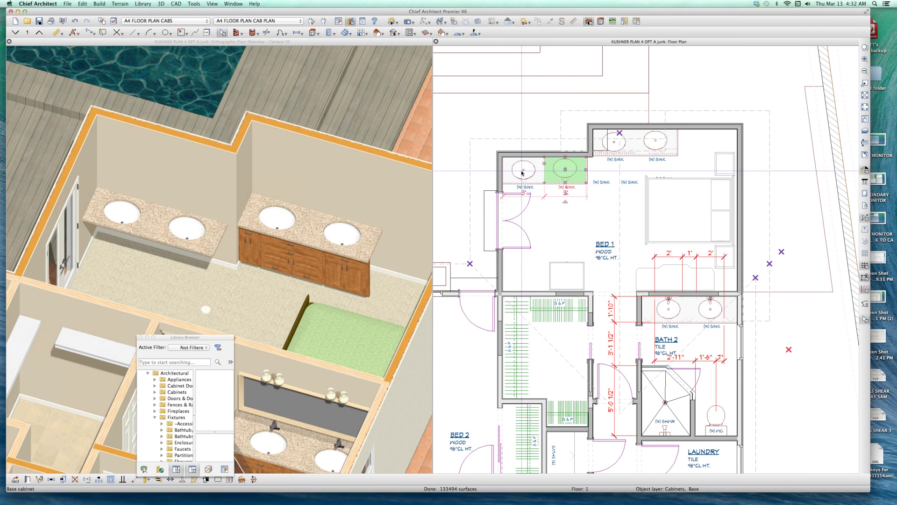
{"action": "left_click", "coordinate": [522, 173], "text": "shift"}
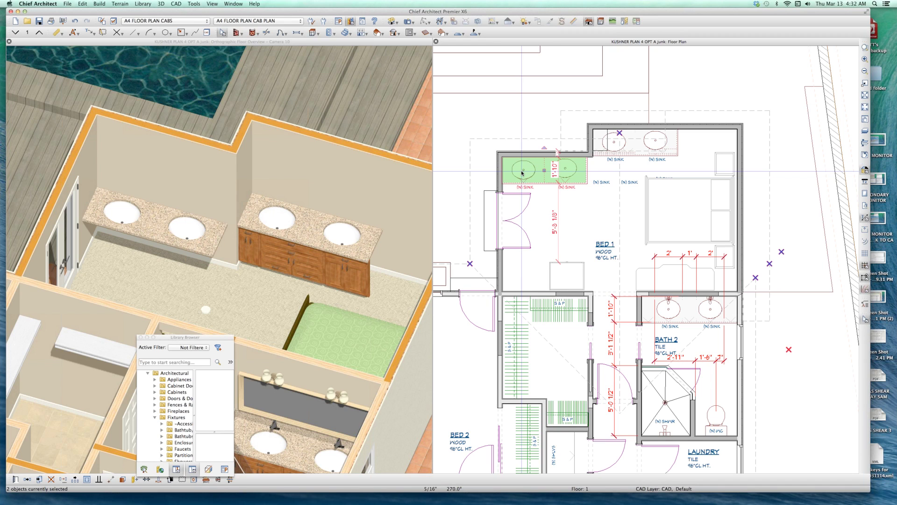
- Set both copied sink cabinets to a height of 8" and a floor-to-bottom distance of 28"
{"action": "key", "text": "super+v"}
{"action": "key", "text": "super+e"}
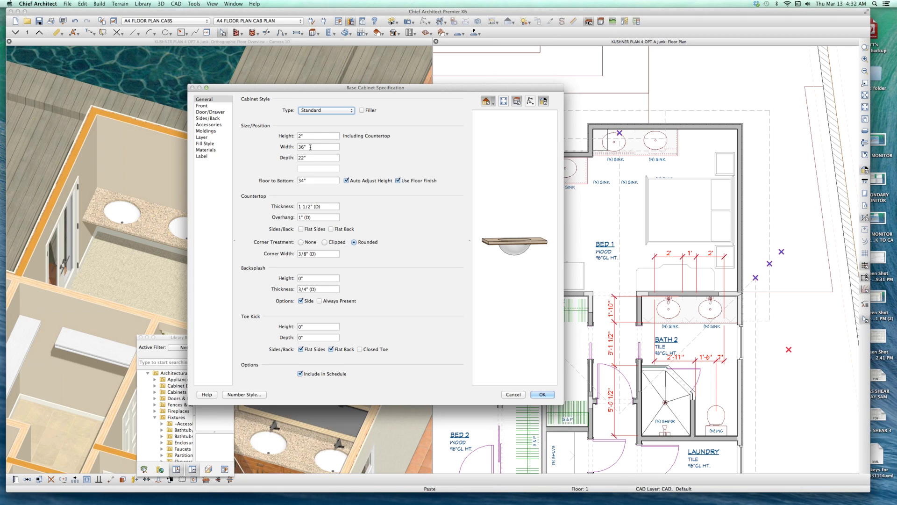
{"action": "key", "text": "Tab"}
{"action": "type", "text": "8"}
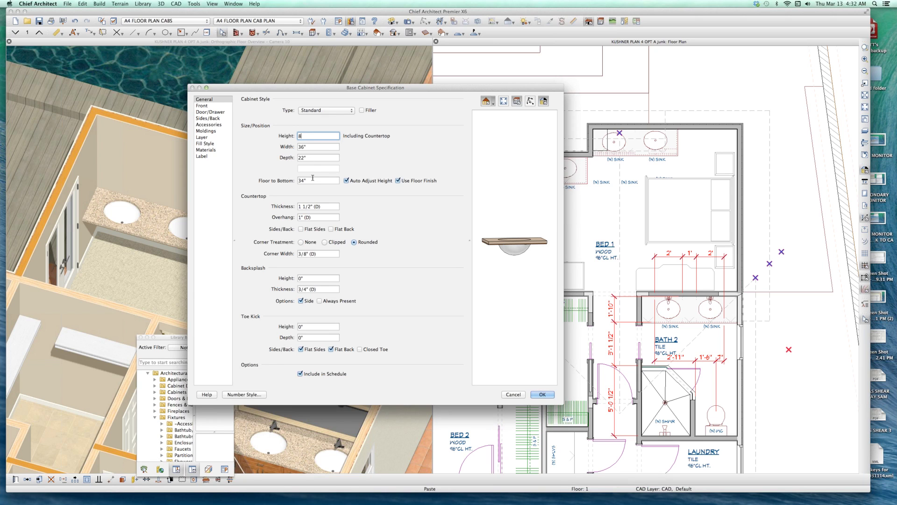
{"action": "left_click_drag", "start_coordinate": [281, 182], "coordinate": [243, 181]}
{"action": "type", "text": "28"}
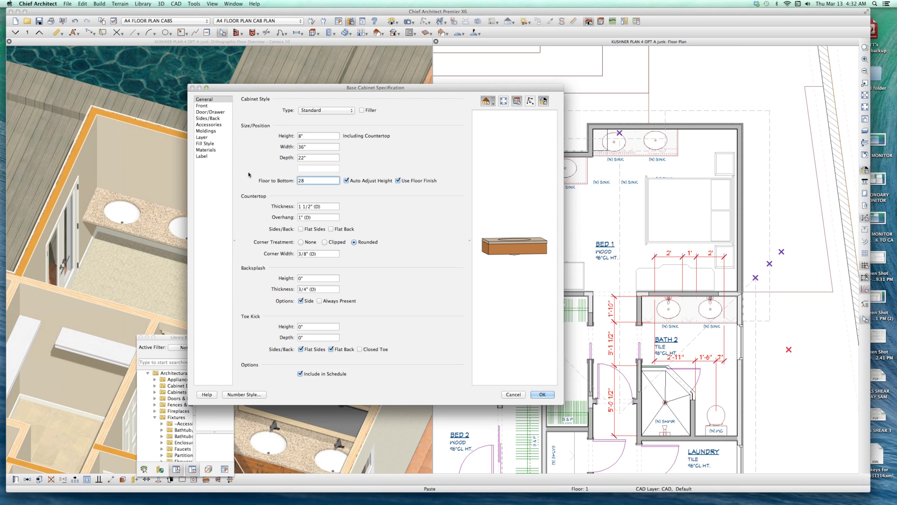
{"action": "key", "text": "Tab"}
- Change the first face item on the copied sink cabinets from a blank area to a separation 1/2" high
{"action": "left_click", "coordinate": [506, 252]}
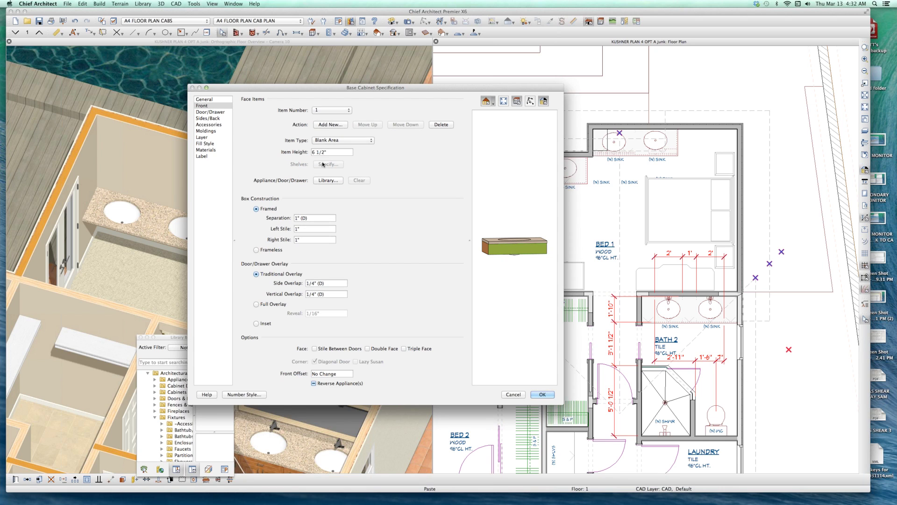
{"action": "left_click", "coordinate": [328, 140]}
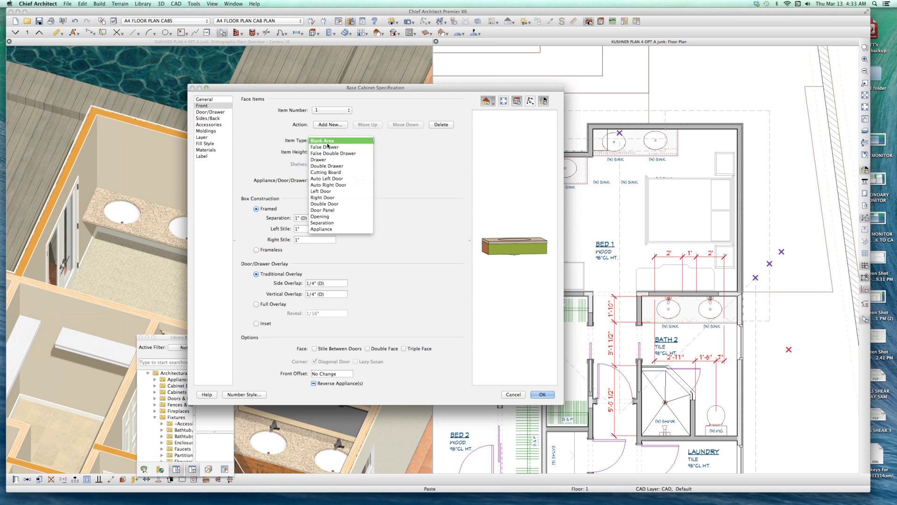
{"action": "left_click", "coordinate": [324, 223]}
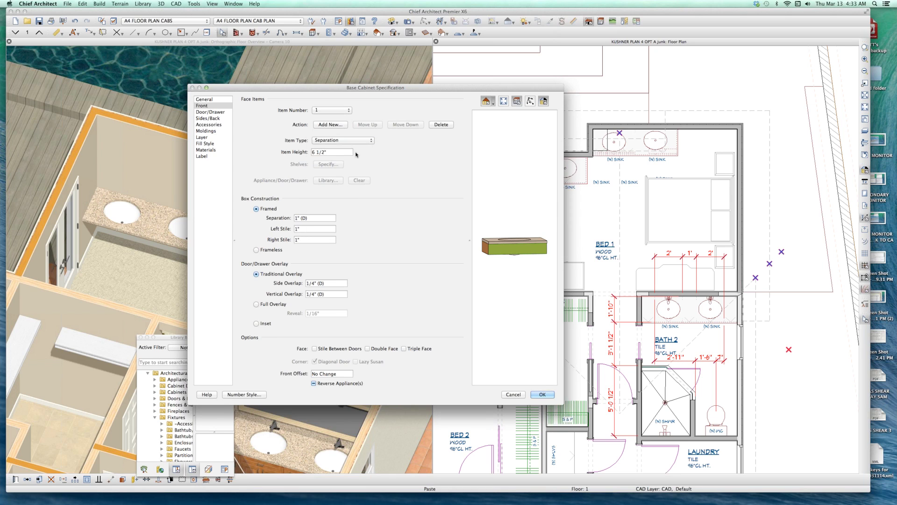
{"action": "left_click_drag", "start_coordinate": [347, 153], "coordinate": [176, 139]}
{"action": "type", "text": ".5"}
{"action": "key", "text": "Tab"}
{"action": "key", "text": "shift+Tab"}
{"action": "type", "text": "1/2"}
{"action": "key", "text": "Tab"}
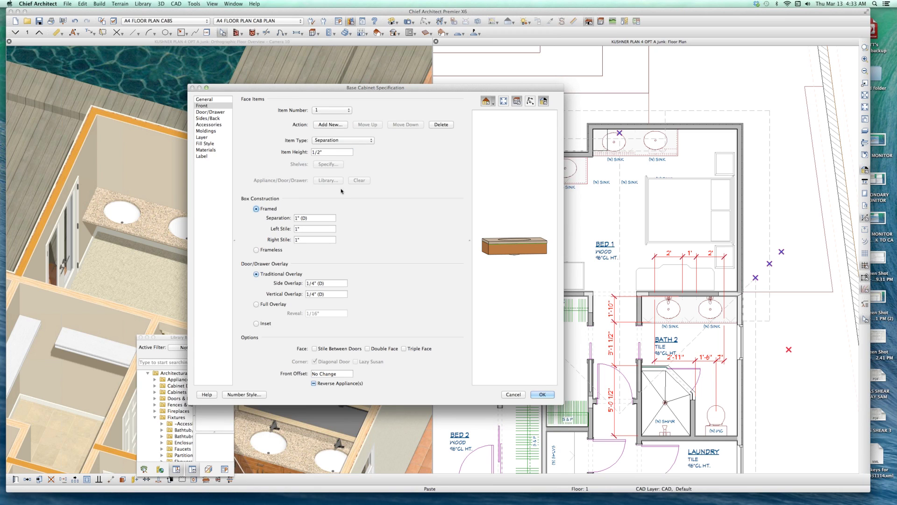
- Change the remaining blank face item of the two sink cabinets to a False Drawer, apply the specification, and deselect the cabinets
{"action": "left_click", "coordinate": [518, 250]}
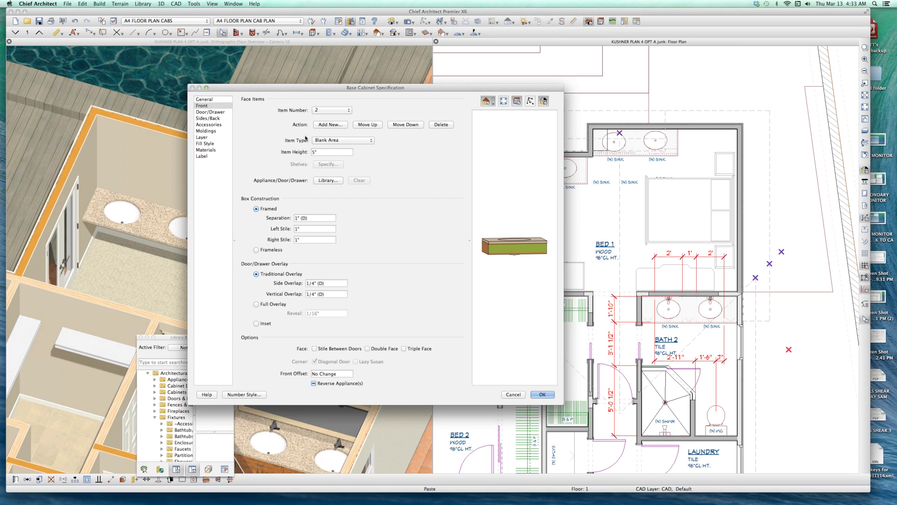
{"action": "left_click", "coordinate": [337, 141]}
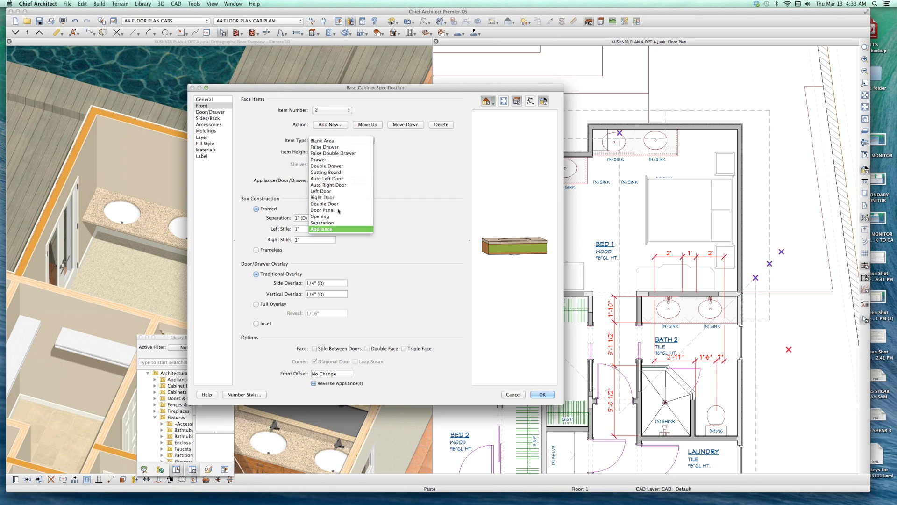
{"action": "left_click", "coordinate": [324, 148]}
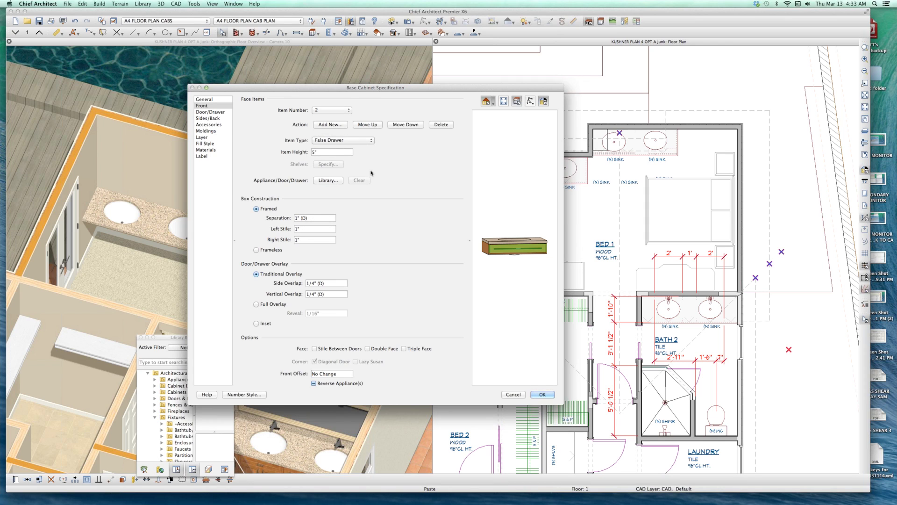
{"action": "key", "text": "Return"}
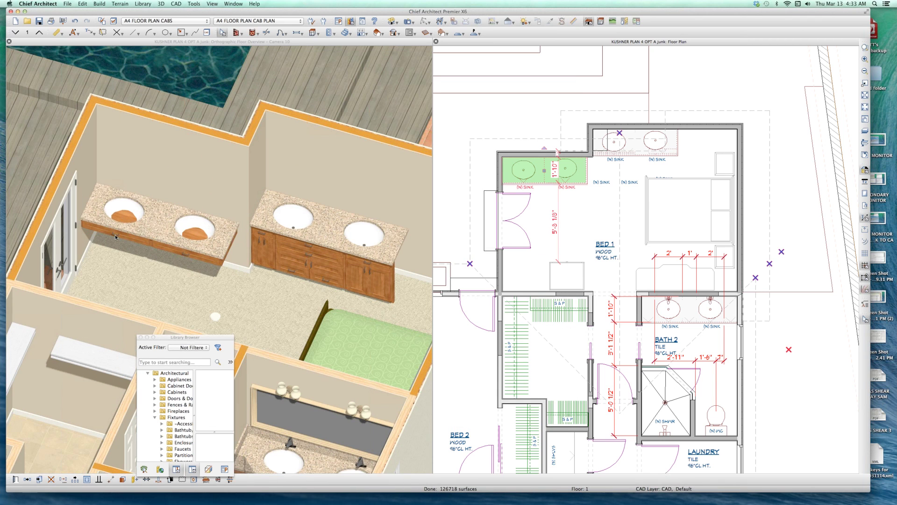
{"action": "key", "text": "Escape"}
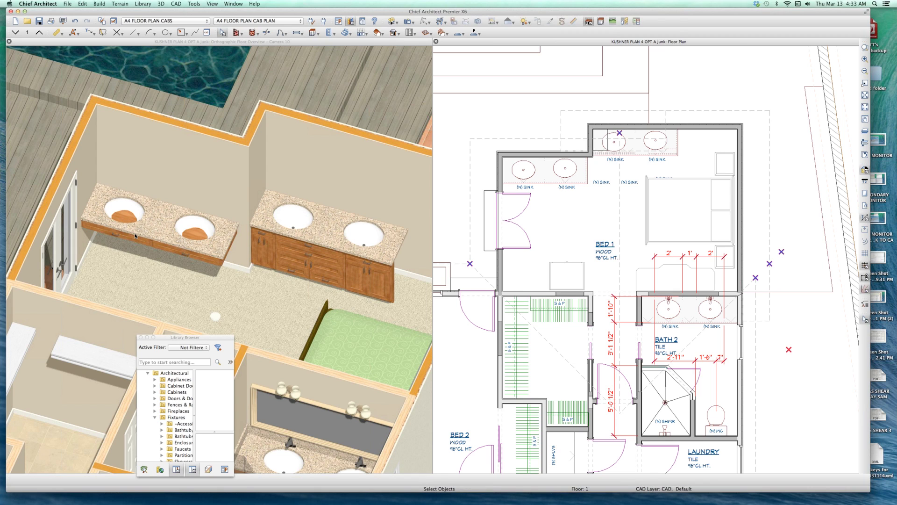
- Review the size and position settings of the raised vanity's right sink cabinet
{"action": "left_click", "coordinate": [185, 240]}
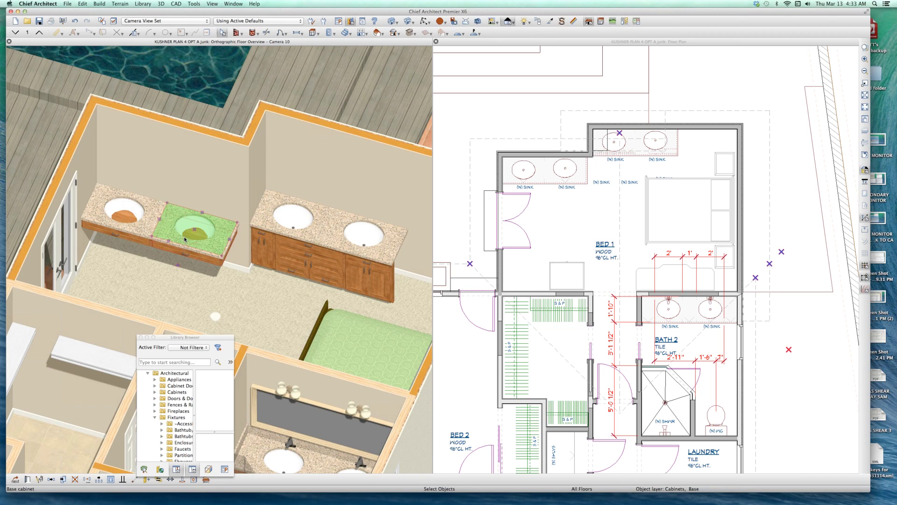
{"action": "double_click", "coordinate": [185, 239]}
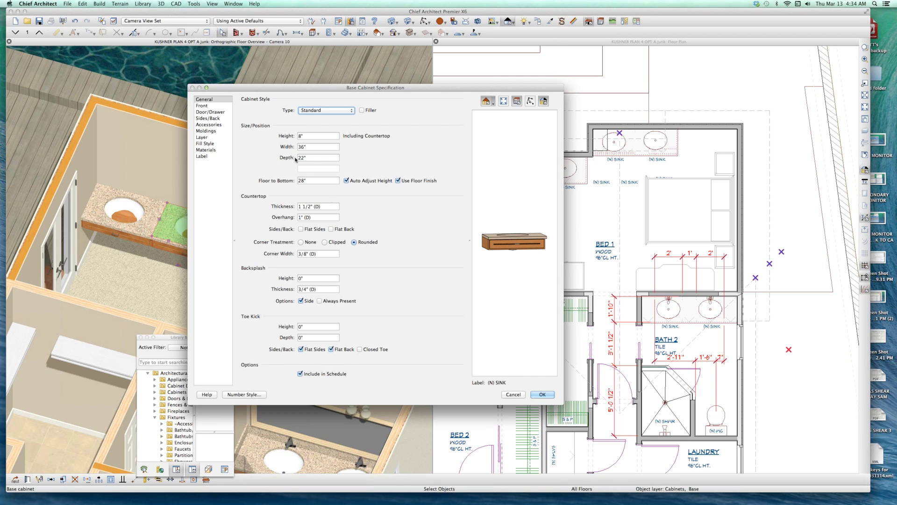
{"action": "left_click", "coordinate": [538, 395]}
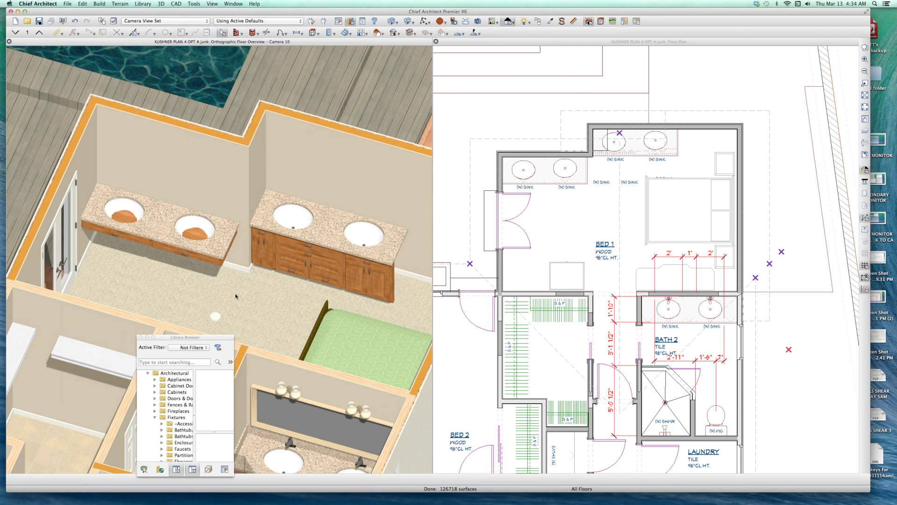
- Copy the narrow middle drawer cabinet of the Bath 2 vanity and place the copy in front of the raised sink cabinets in Bed 1
{"action": "left_click", "coordinate": [314, 229]}
{"action": "scroll", "coordinate": [315, 230], "scroll_direction": "down", "scroll_amount": 3}
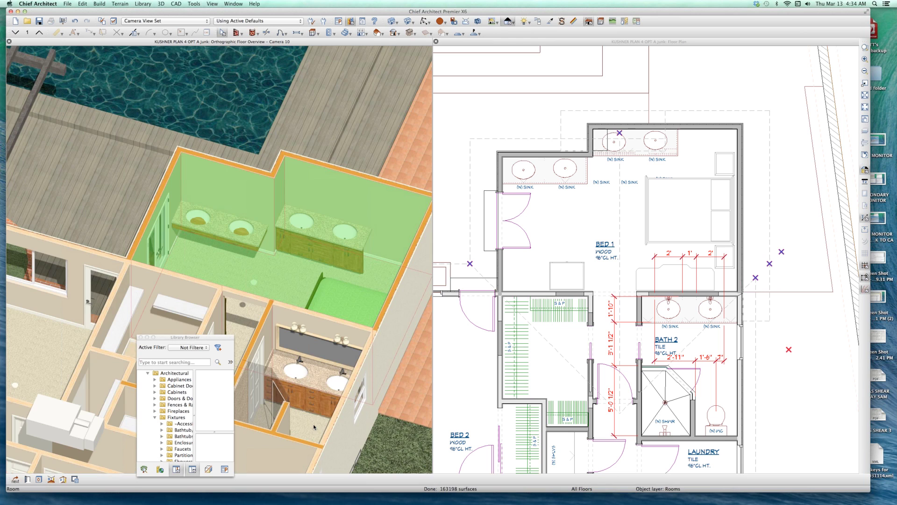
{"action": "left_click", "coordinate": [322, 400]}
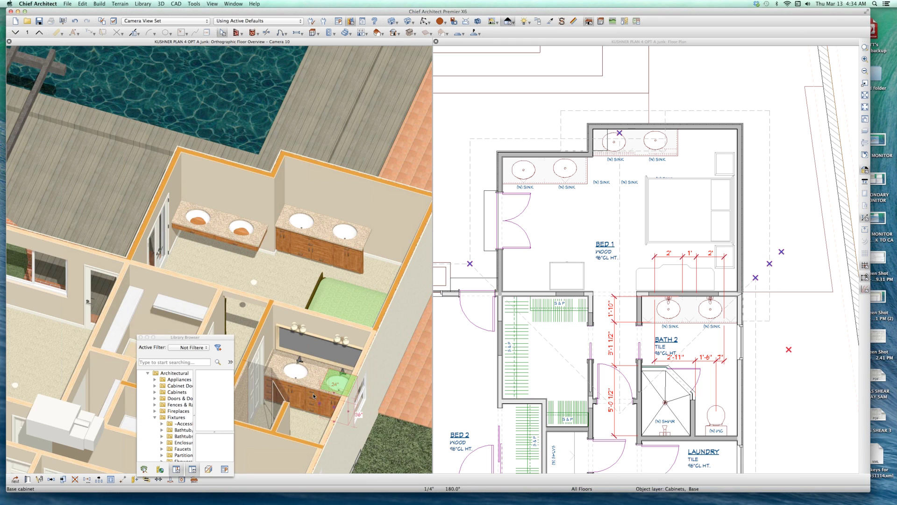
{"action": "left_click", "coordinate": [311, 394]}
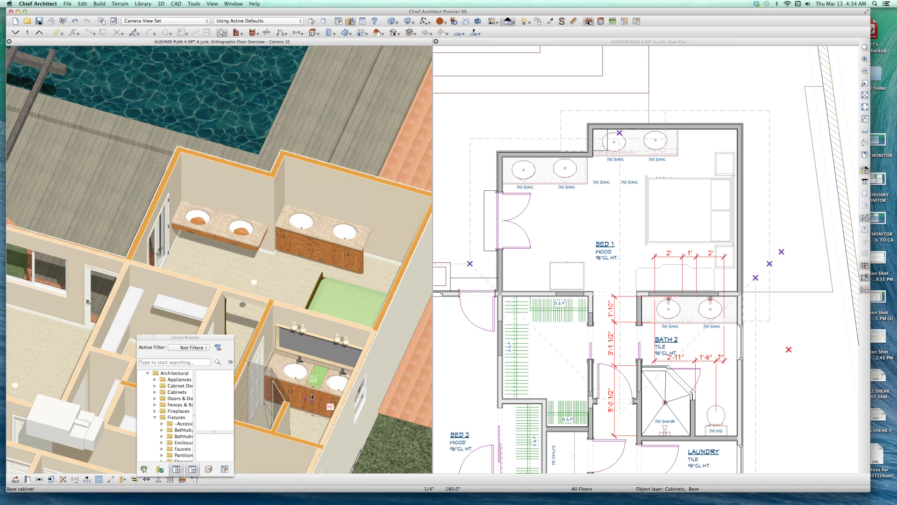
{"action": "left_click", "coordinate": [212, 260]}
{"action": "key", "text": "super+v"}
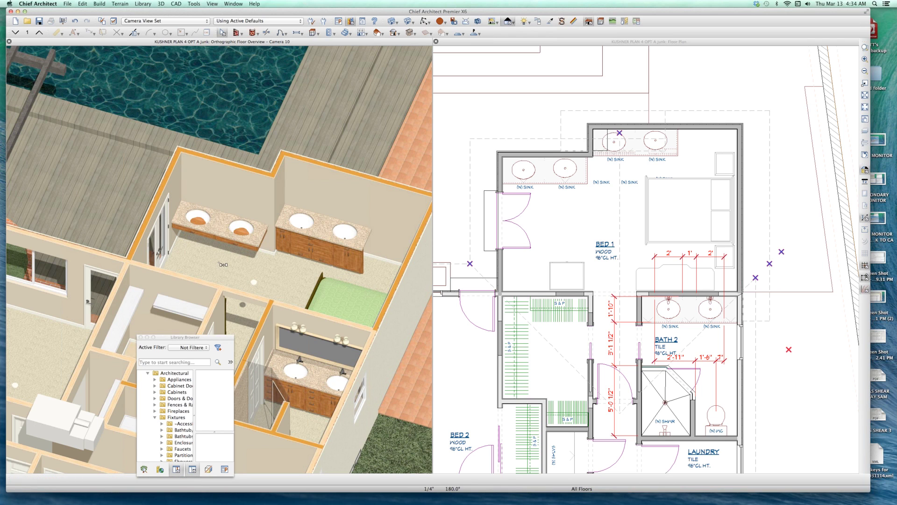
{"action": "left_click", "coordinate": [219, 264]}
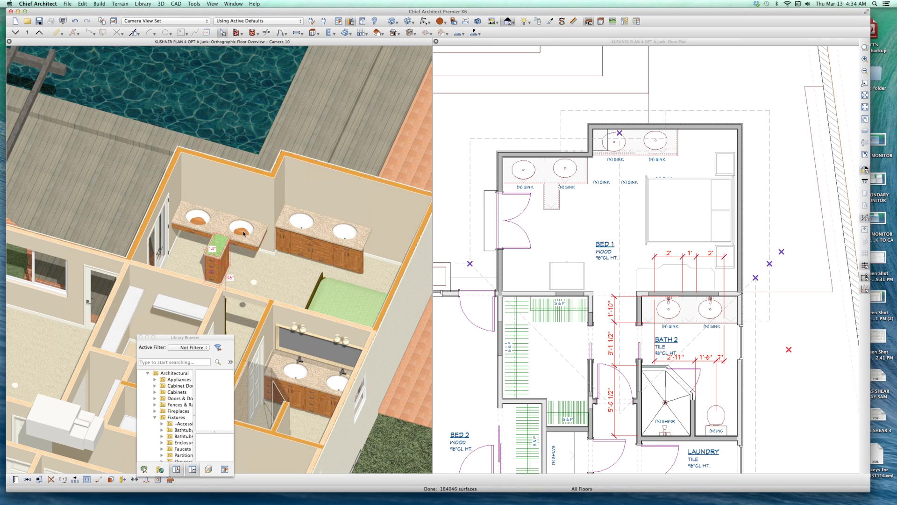
- Set the height of the copied drawer cabinet to 32"
{"action": "left_click", "coordinate": [223, 250]}
{"action": "key", "text": "super+e"}
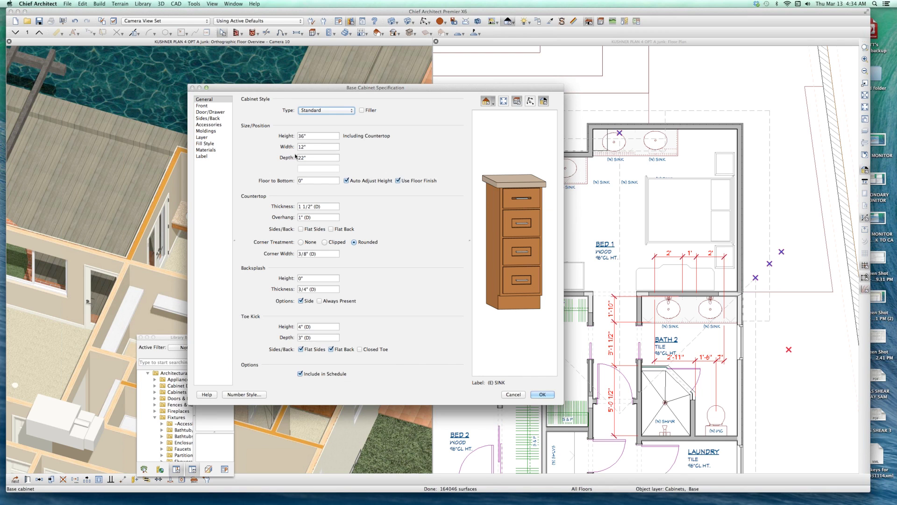
{"action": "triple_click", "coordinate": [311, 136]}
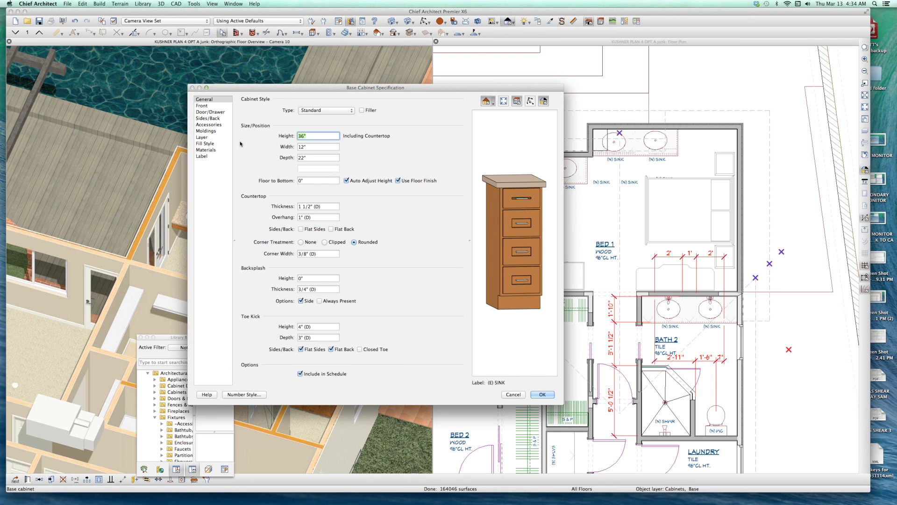
{"action": "type", "text": "32"}
{"action": "key", "text": "Tab"}
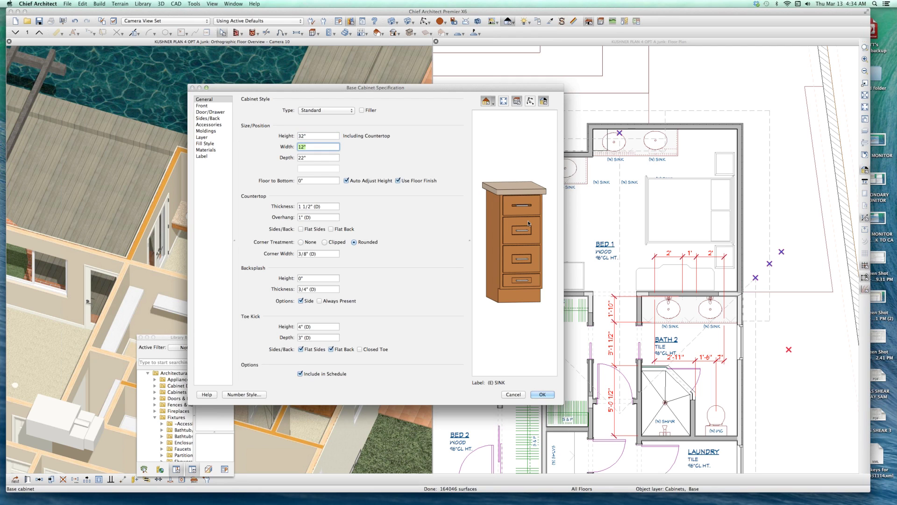
- Remove the drawer cabinet's countertop by setting its thickness and overhang to 0"
{"action": "left_click", "coordinate": [518, 206]}
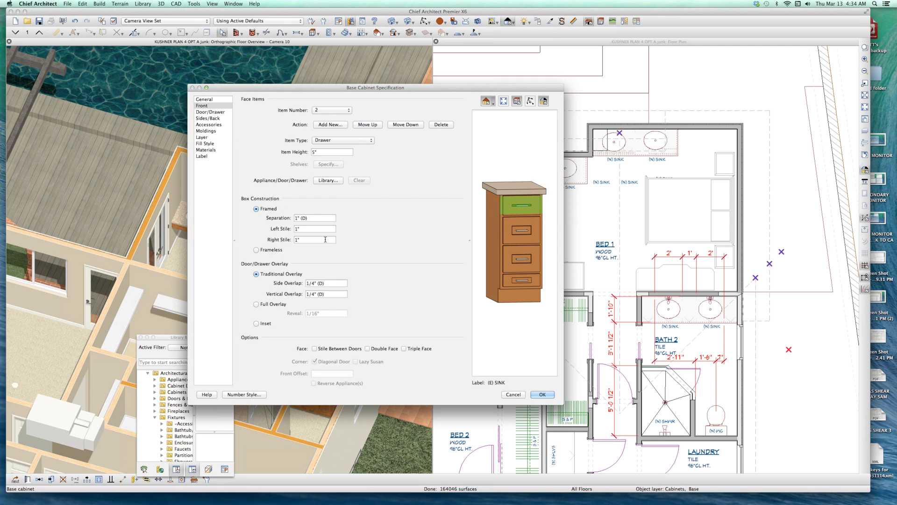
{"action": "left_click", "coordinate": [315, 218]}
{"action": "left_click", "coordinate": [205, 99]}
{"action": "triple_click", "coordinate": [323, 206]}
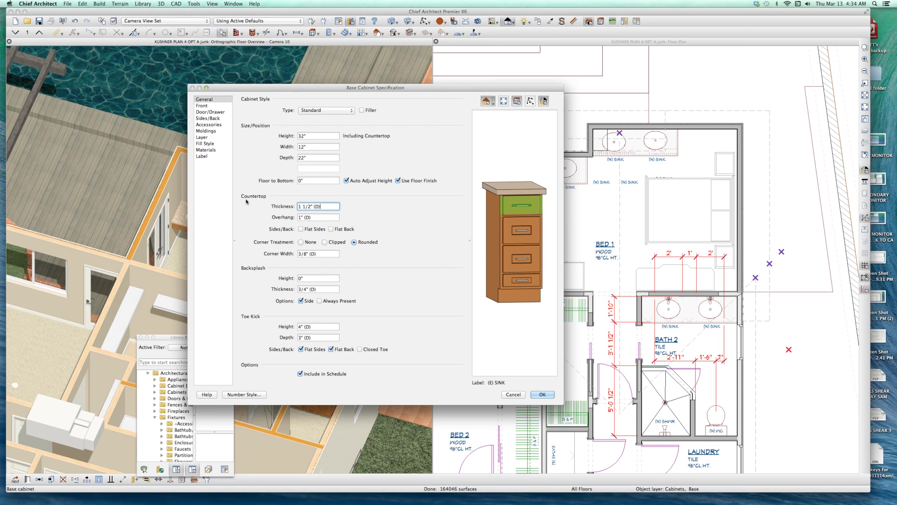
{"action": "type", "text": "0"}
{"action": "key", "text": "Tab"}
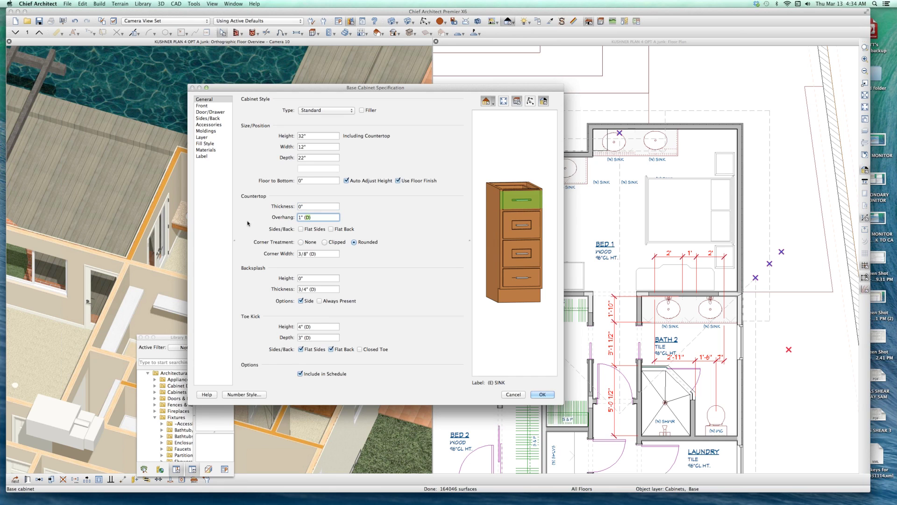
{"action": "type", "text": "0"}
{"action": "key", "text": "Tab"}
{"action": "left_click", "coordinate": [508, 195]}
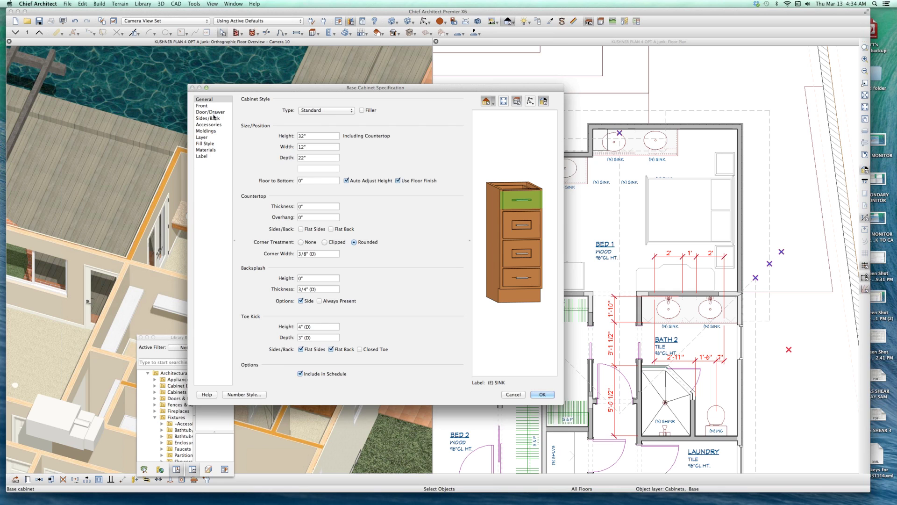
- Delete the 5" top drawer and the 1/2" separation at the top of the drawer cabinet's front
{"action": "left_click", "coordinate": [202, 105]}
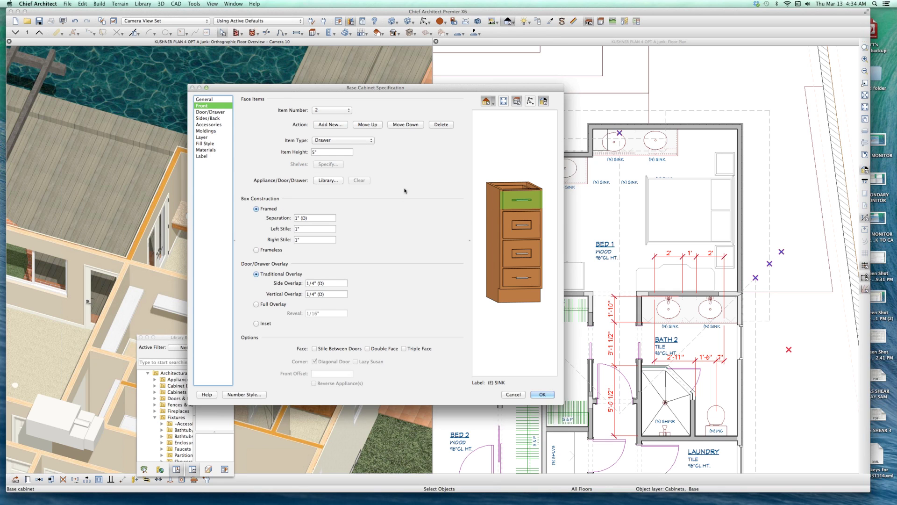
{"action": "left_click", "coordinate": [441, 125]}
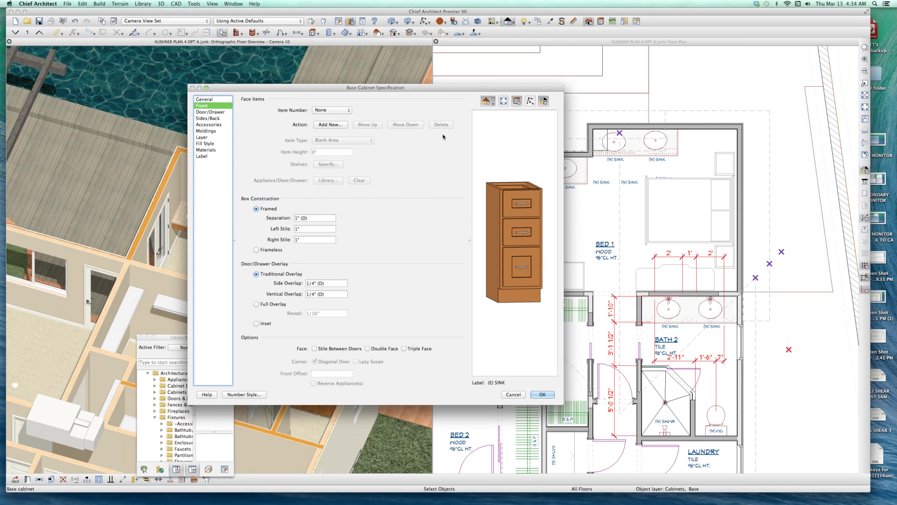
{"action": "left_click", "coordinate": [518, 191]}
{"action": "left_click", "coordinate": [505, 188]}
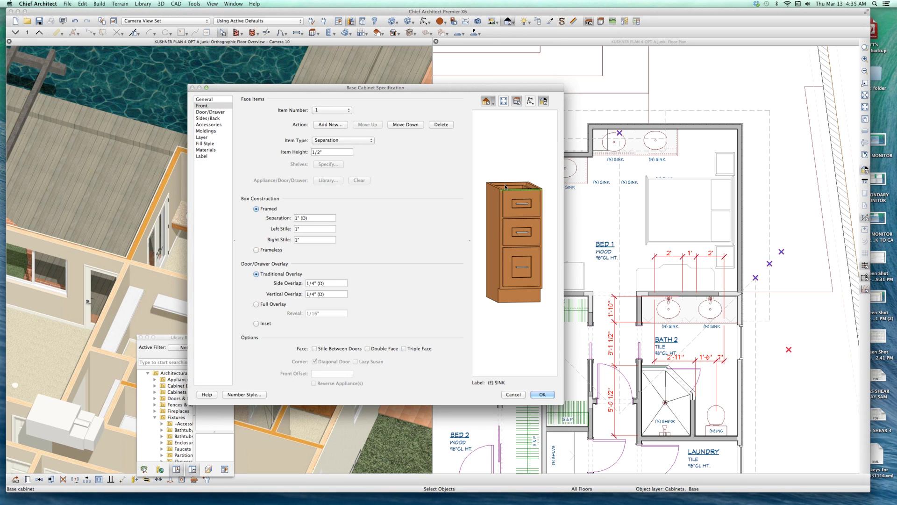
{"action": "left_click", "coordinate": [542, 197]}
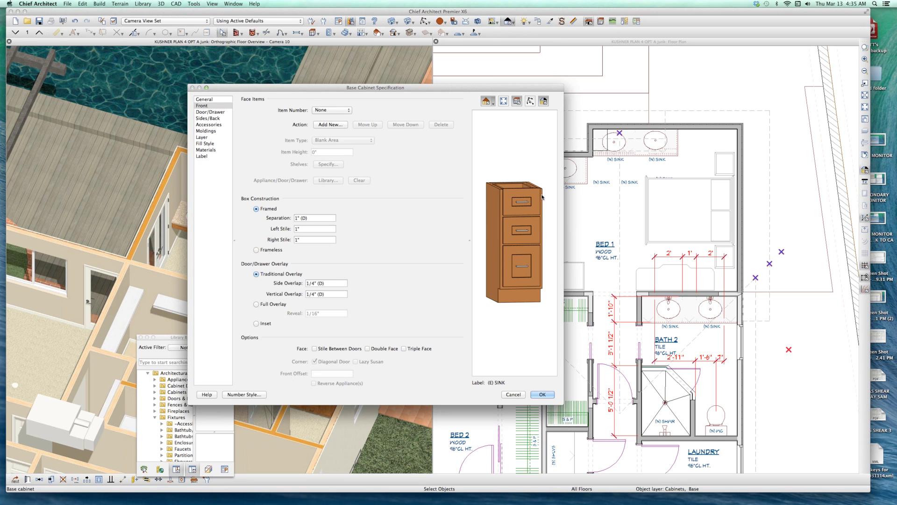
- Check the item heights of the three remaining drawers and return to the cabinet's general settings
{"action": "left_click", "coordinate": [524, 199]}
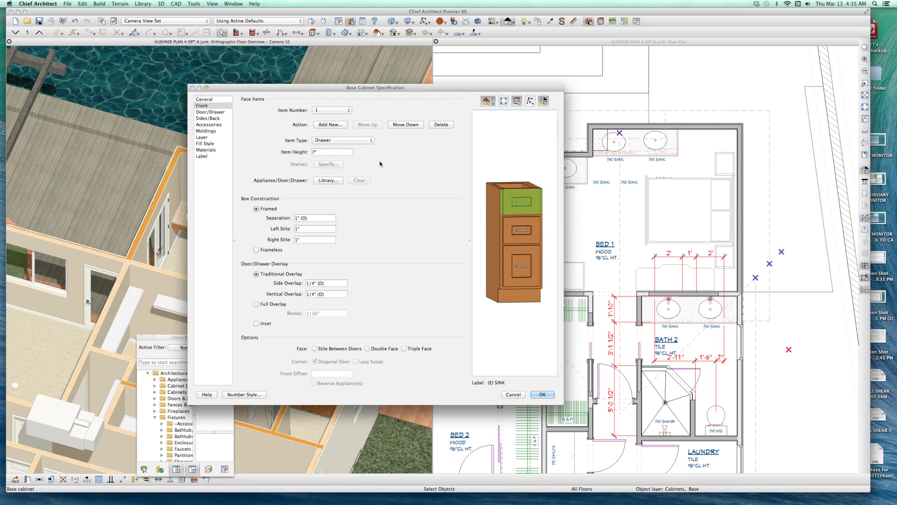
{"action": "left_click", "coordinate": [519, 229]}
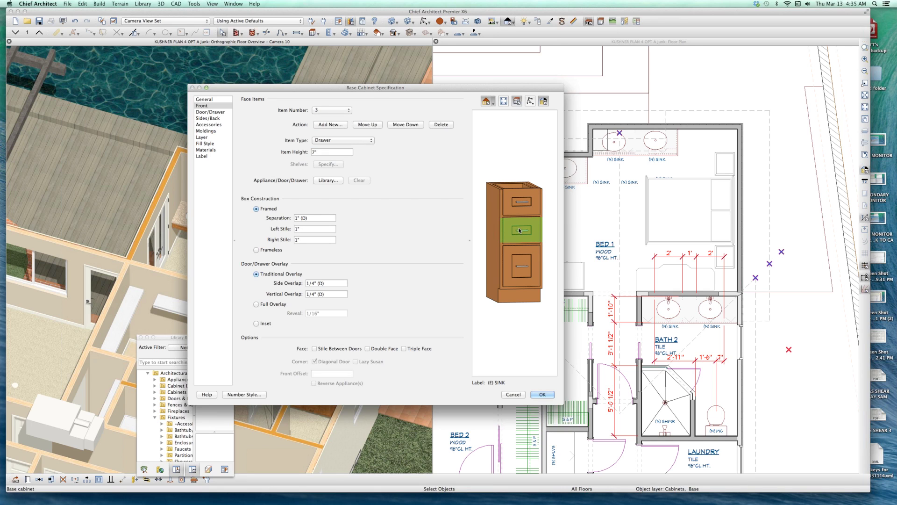
{"action": "left_click", "coordinate": [521, 261]}
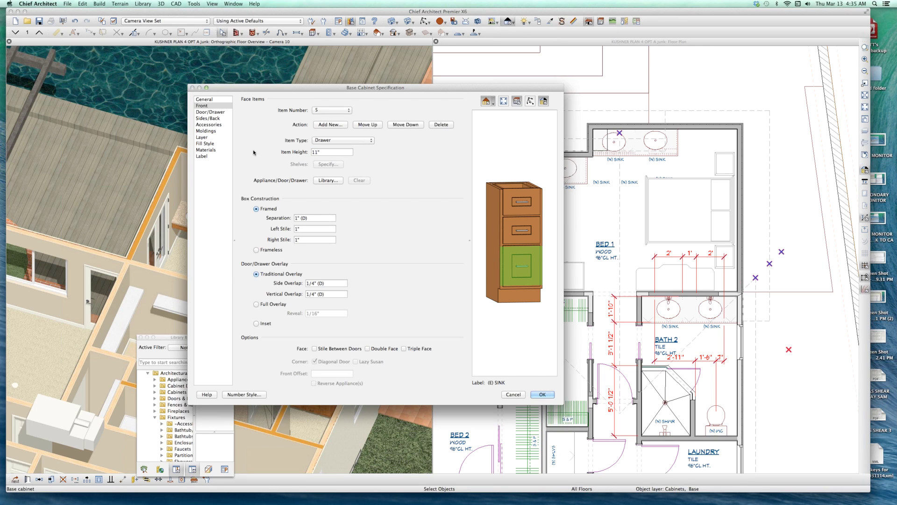
{"action": "left_click", "coordinate": [204, 100]}
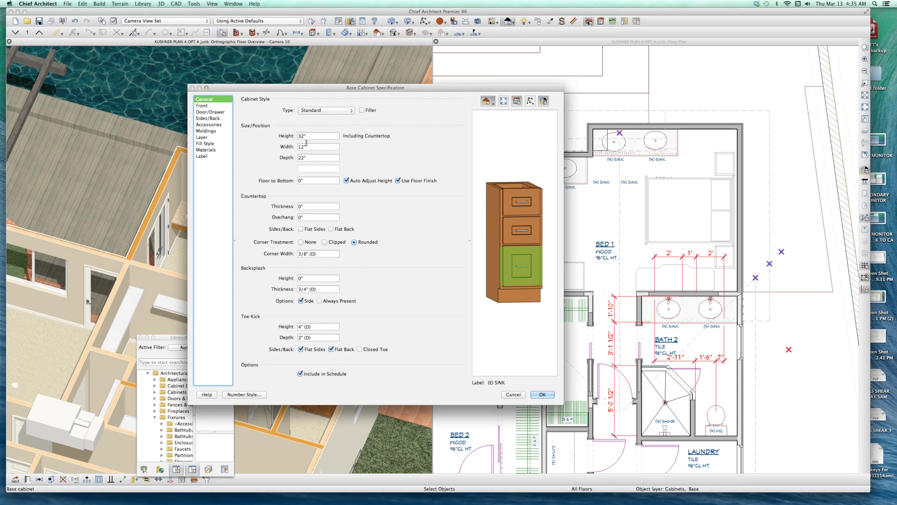
- Set the copied drawer cabinet's height to 28" and check the item heights of its drawers
{"action": "double_click", "coordinate": [301, 136]}
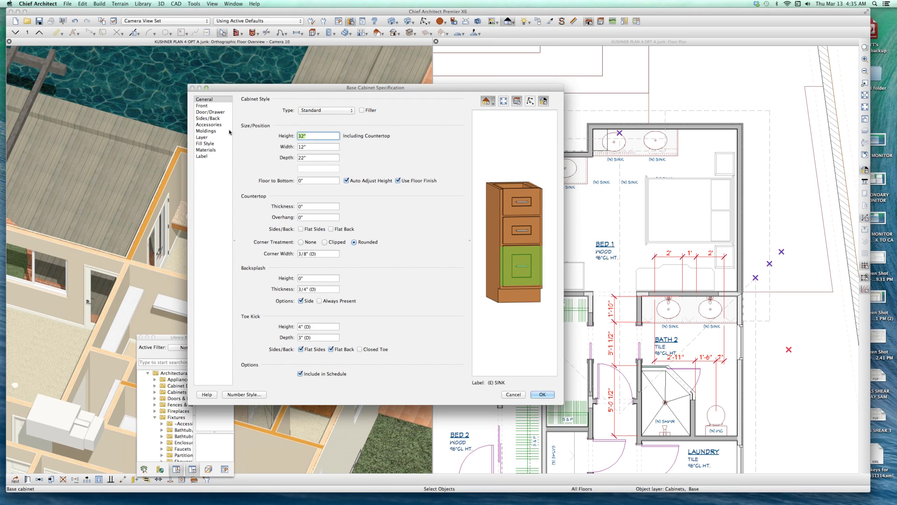
{"action": "type", "text": "28"}
{"action": "key", "text": "Tab"}
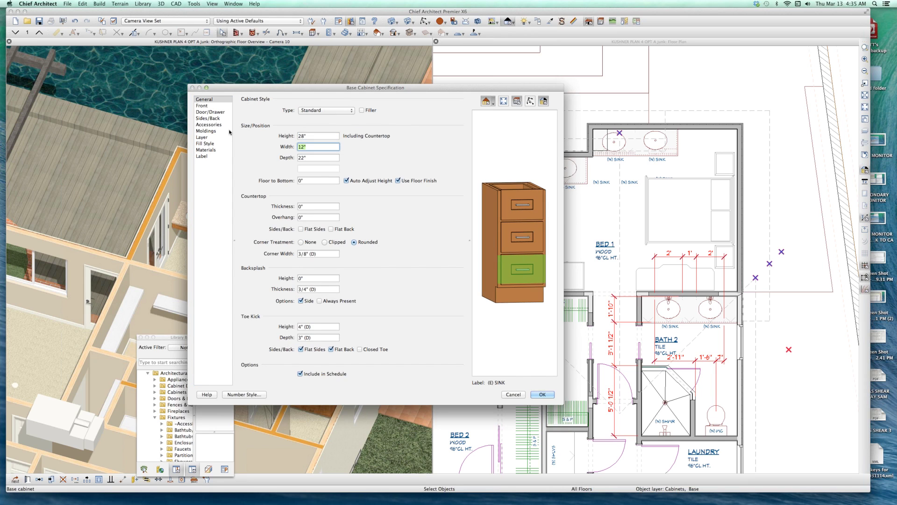
{"action": "left_click", "coordinate": [525, 204]}
{"action": "left_click", "coordinate": [531, 232]}
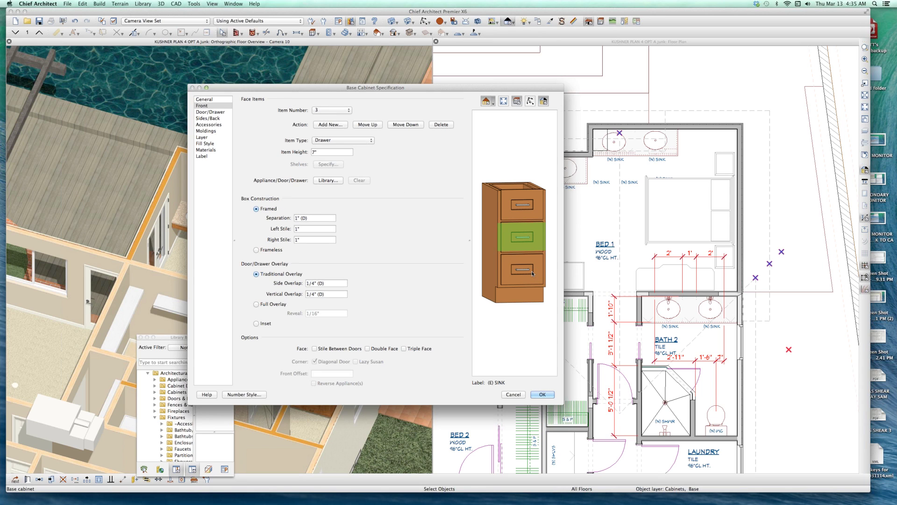
{"action": "left_click", "coordinate": [535, 271]}
{"action": "key", "text": "Return"}
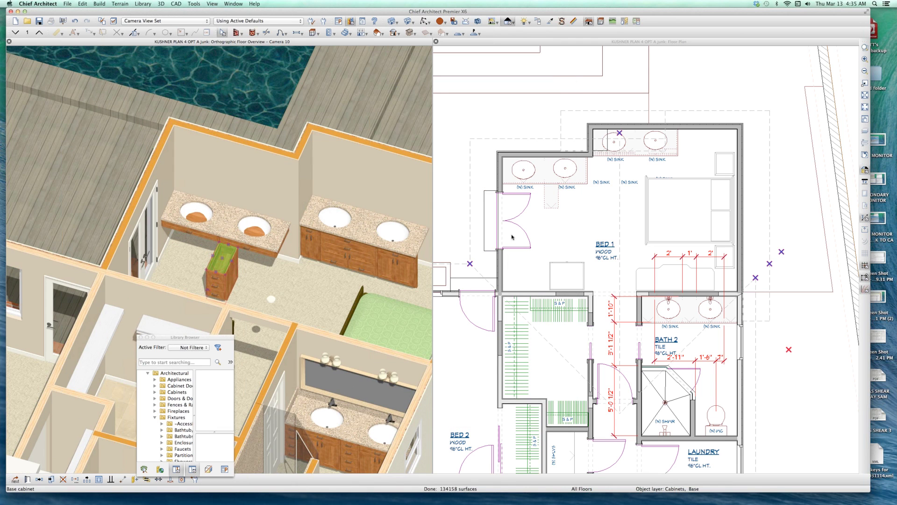
- Move the drawer cabinet into the wall corner beneath the sink nearest the double doors in Bed 1 and set its width to 24"
{"action": "left_click", "coordinate": [550, 197]}
{"action": "left_click_drag", "start_coordinate": [550, 197], "coordinate": [502, 168]}
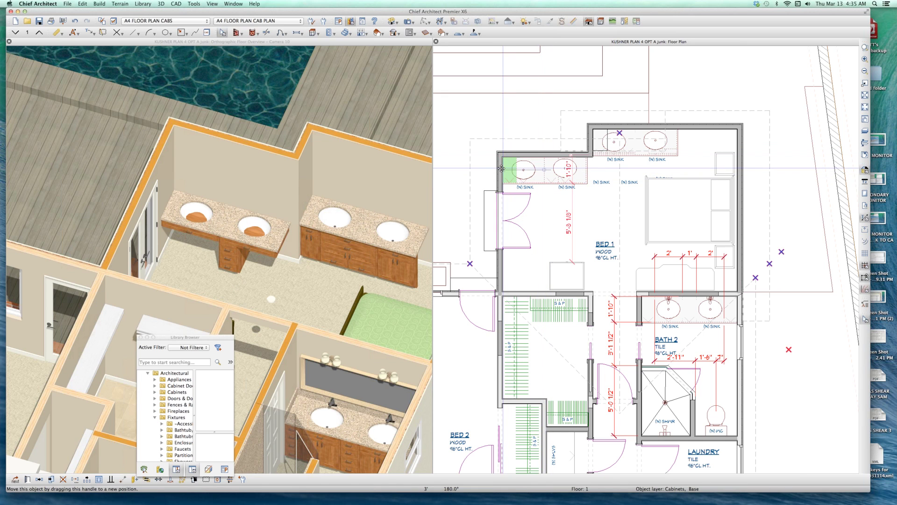
{"action": "key", "text": "super+e"}
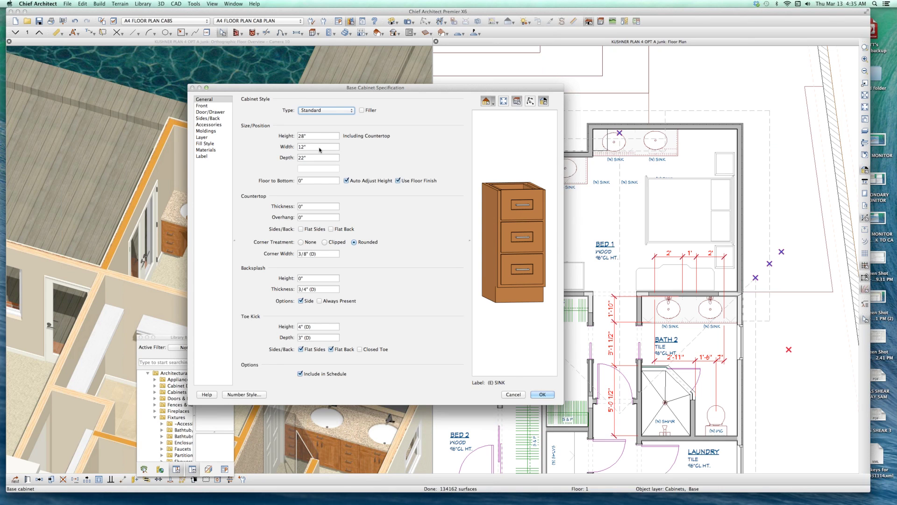
{"action": "left_click", "coordinate": [318, 147]}
{"action": "key", "text": "Return"}
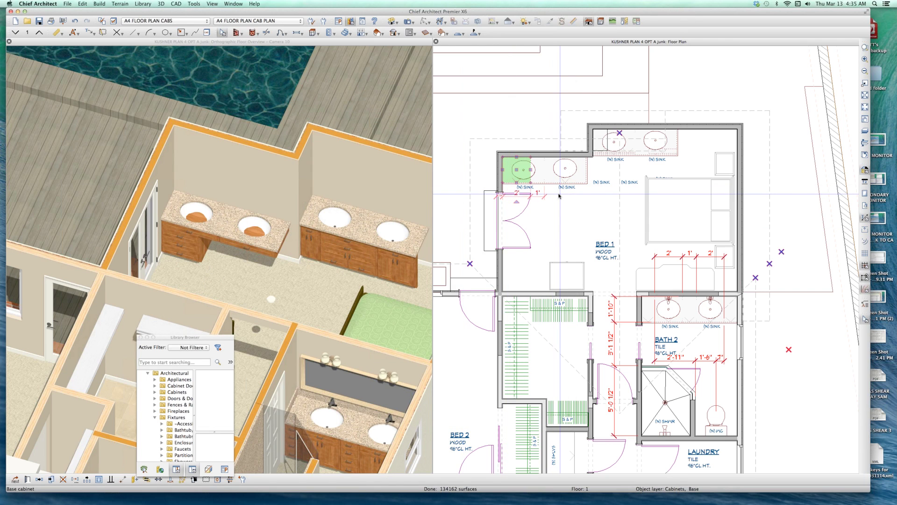
- Replicate the drawer cabinet beneath the double-sink counter as two copies, spaced 24" apart in X
{"action": "left_click", "coordinate": [183, 250]}
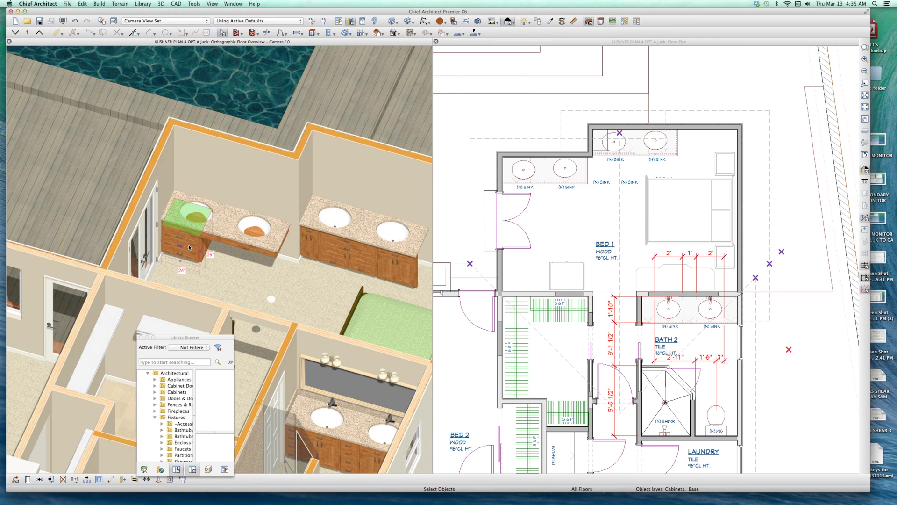
{"action": "key", "text": "t"}
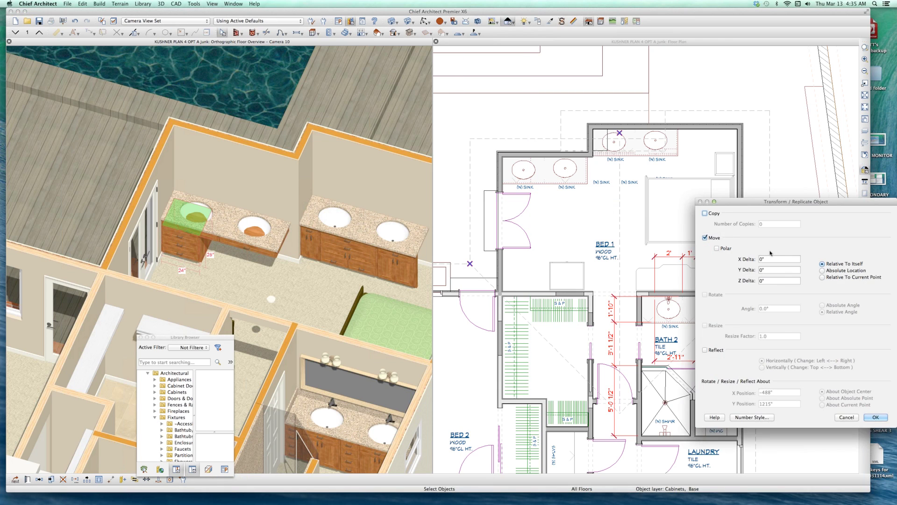
{"action": "key", "text": "Tab"}
{"action": "type", "text": "24"}
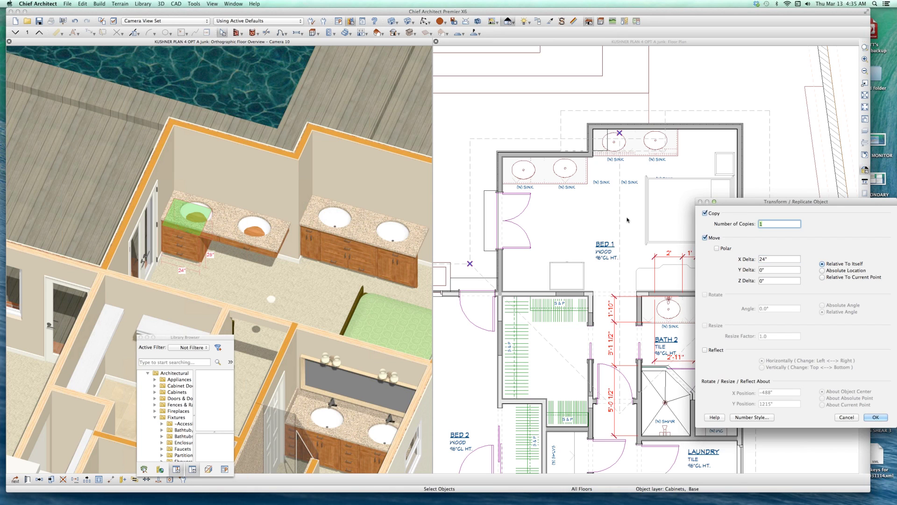
{"action": "key", "text": "Return"}
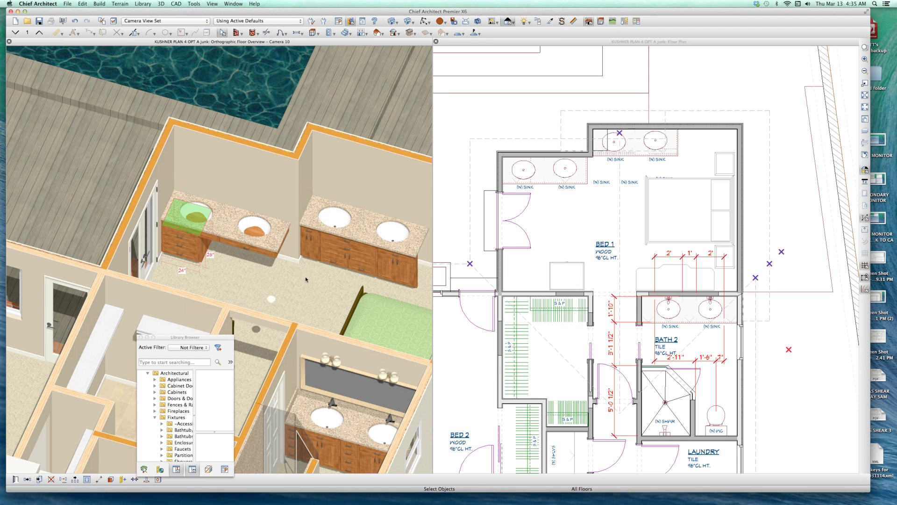
{"action": "left_click", "coordinate": [213, 269]}
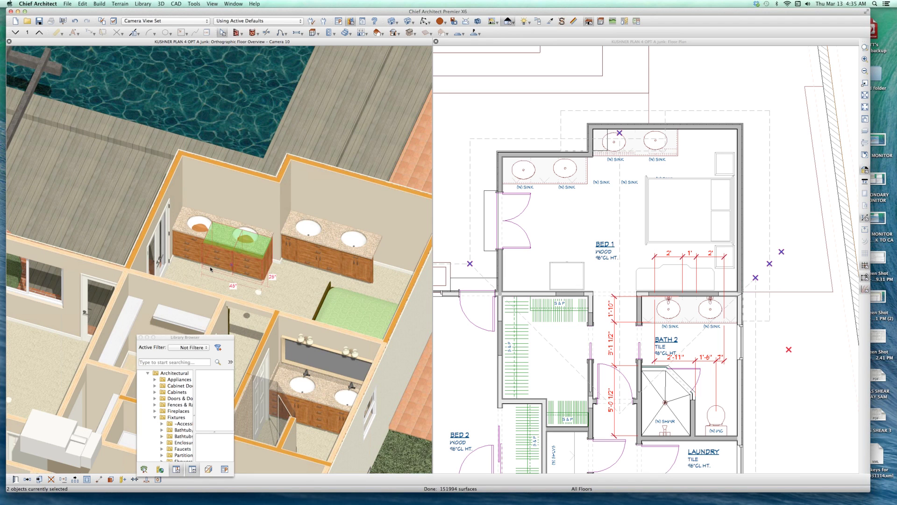
{"action": "key", "text": "Escape"}
- Try reducing the depth of both raised sink cabinets to 2" together, and undo the change
{"action": "scroll", "coordinate": [213, 269], "scroll_direction": "up", "scroll_amount": 4}
{"action": "scroll", "coordinate": [210, 269], "scroll_direction": "up", "scroll_amount": 2}
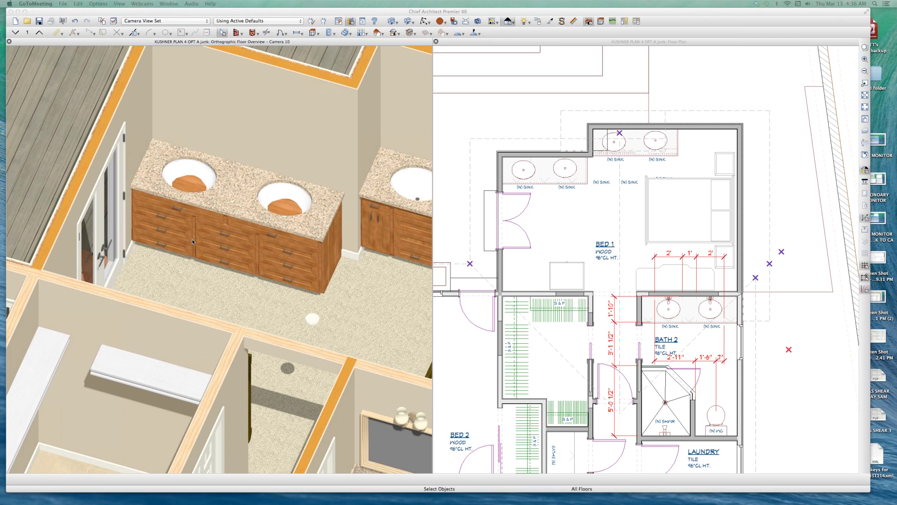
{"action": "left_click", "coordinate": [301, 184]}
{"action": "left_click", "coordinate": [293, 189]}
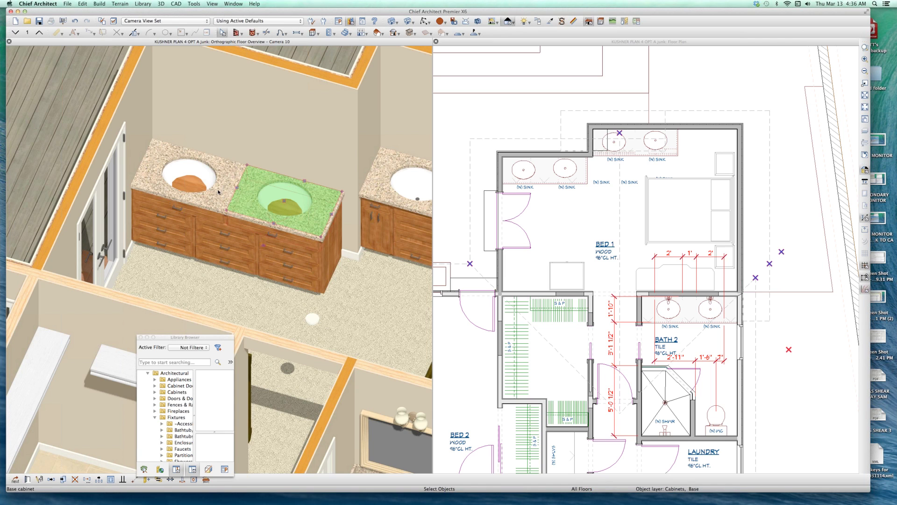
{"action": "left_click", "coordinate": [189, 179], "text": "shift"}
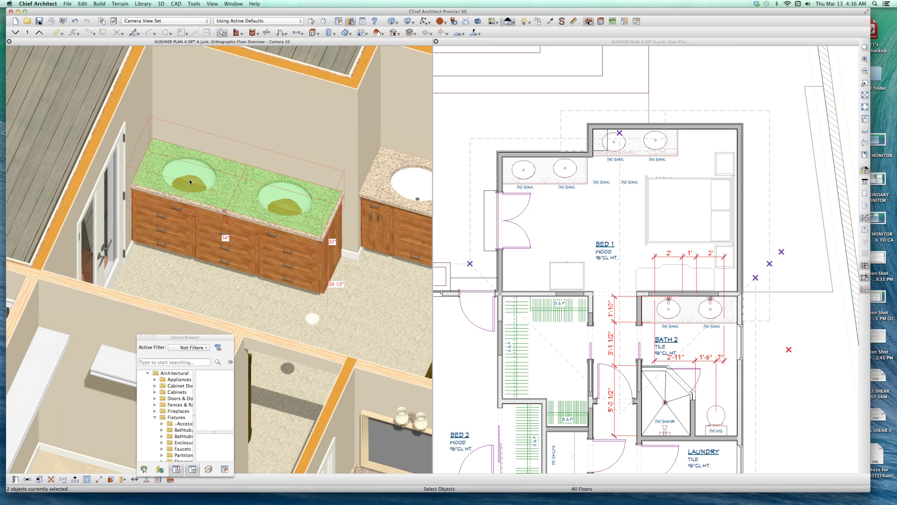
{"action": "key", "text": "super+e"}
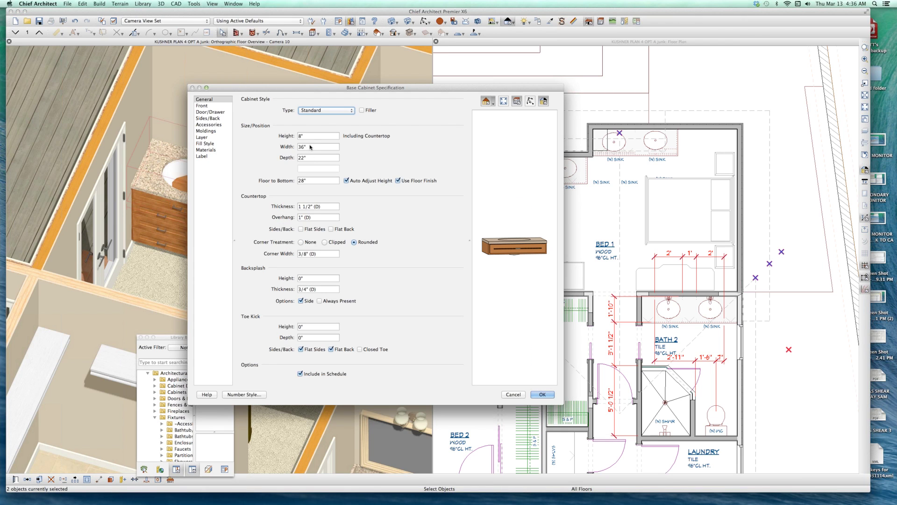
{"action": "left_click_drag", "start_coordinate": [309, 158], "coordinate": [289, 153]}
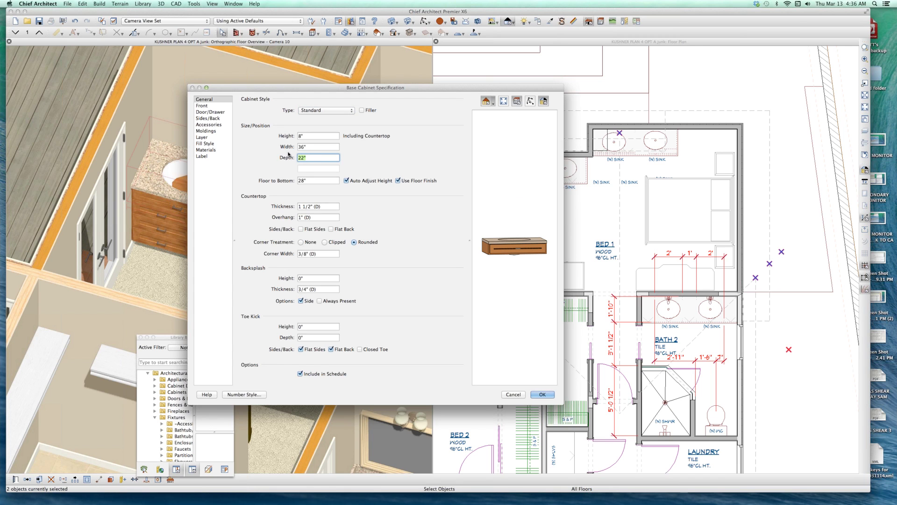
{"action": "type", "text": "24"}
{"action": "key", "text": "Return"}
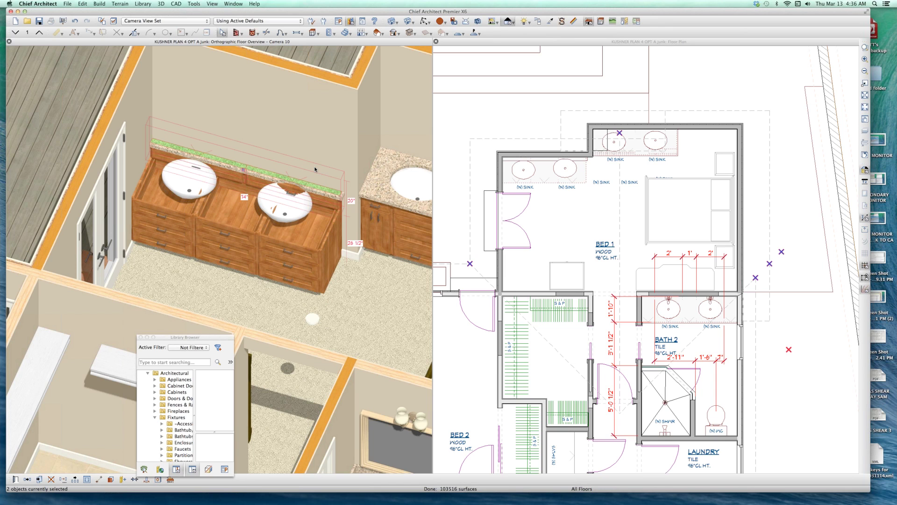
{"action": "key", "text": "super+z"}
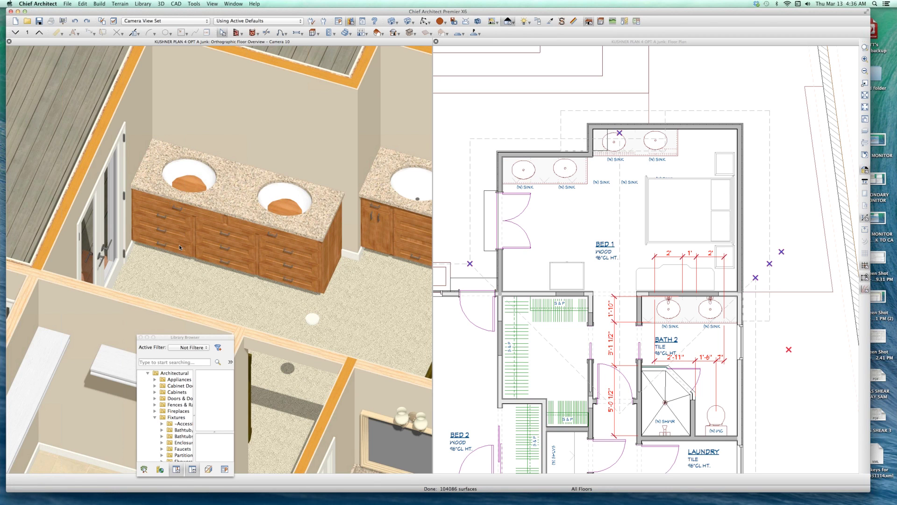
- Generate a single custom countertop over the two raised sink cabinets
{"action": "left_click", "coordinate": [210, 177]}
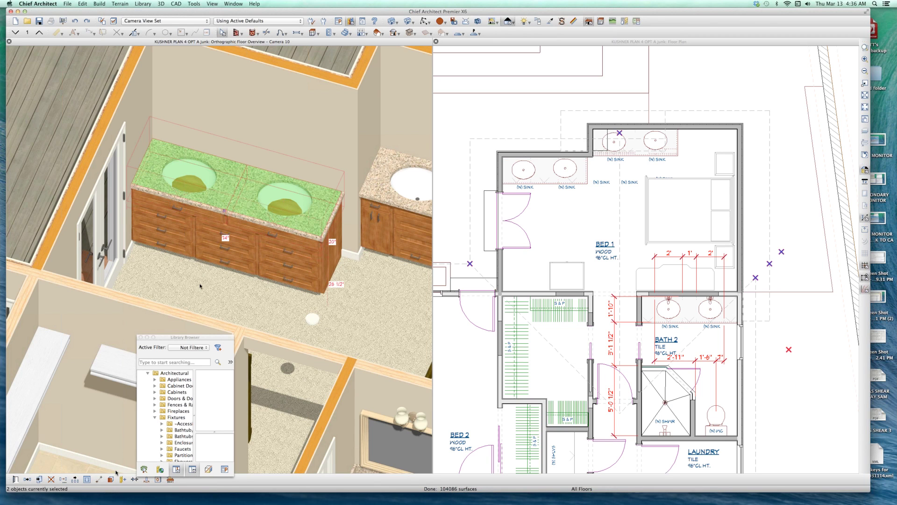
{"action": "left_click", "coordinate": [170, 479]}
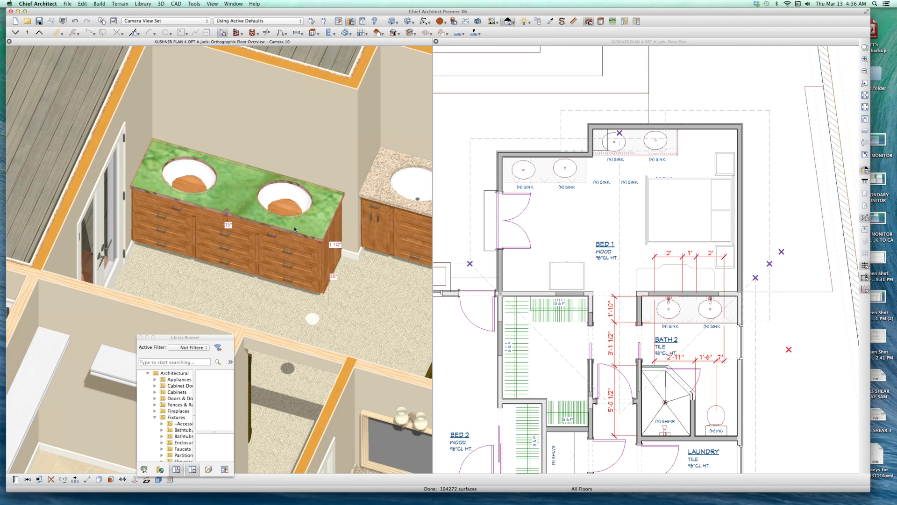
{"action": "key", "text": "Escape"}
- Try setting the depth of both sink cabinets beneath the custom countertop to 2"
{"action": "left_click", "coordinate": [234, 231]}
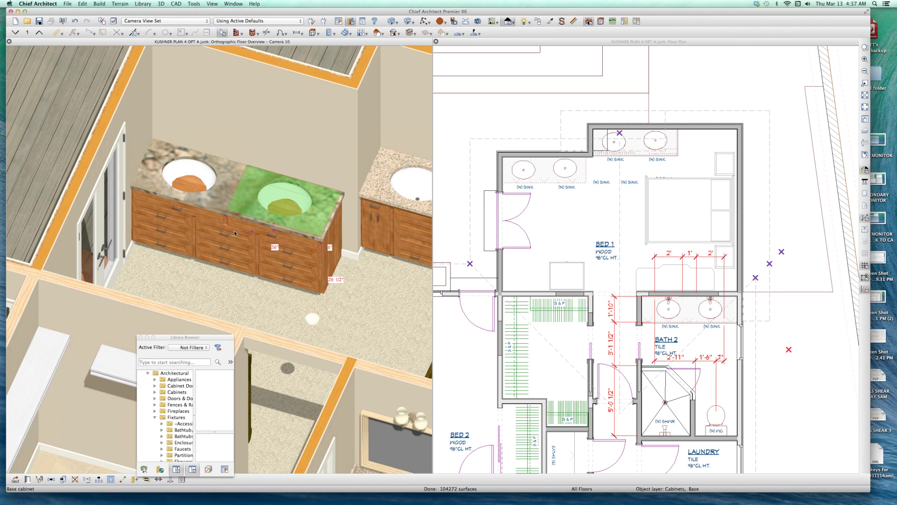
{"action": "left_click", "coordinate": [202, 218], "text": "shift"}
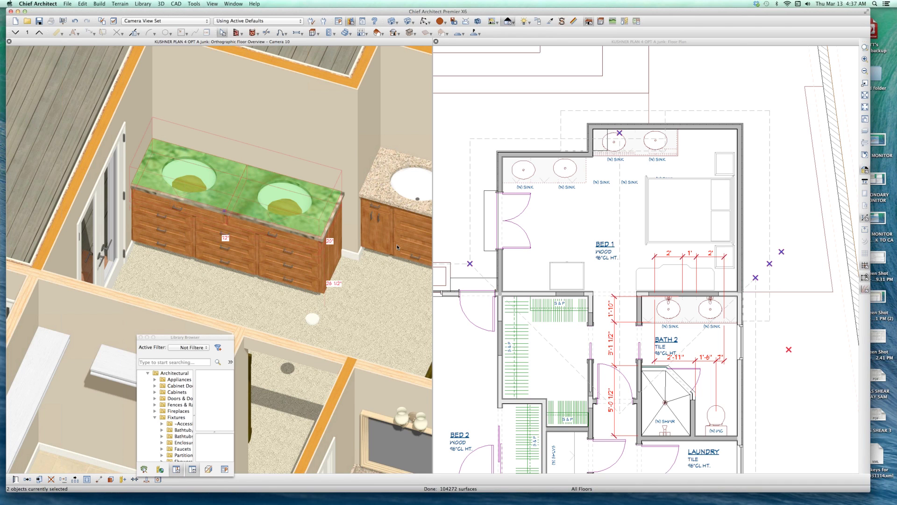
{"action": "key", "text": "super+e"}
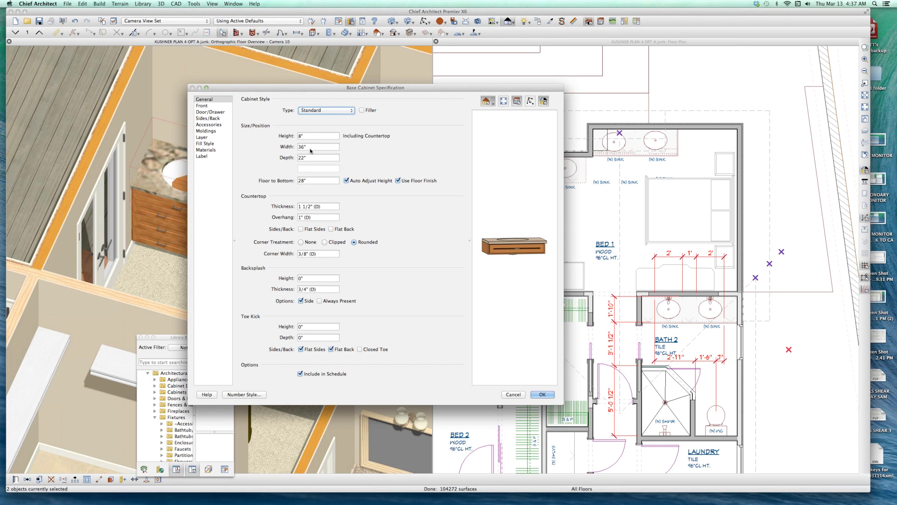
{"action": "left_click", "coordinate": [311, 158]}
{"action": "type", "text": "1"}
{"action": "key", "text": "BackSpace"}
{"action": "type", "text": "2"}
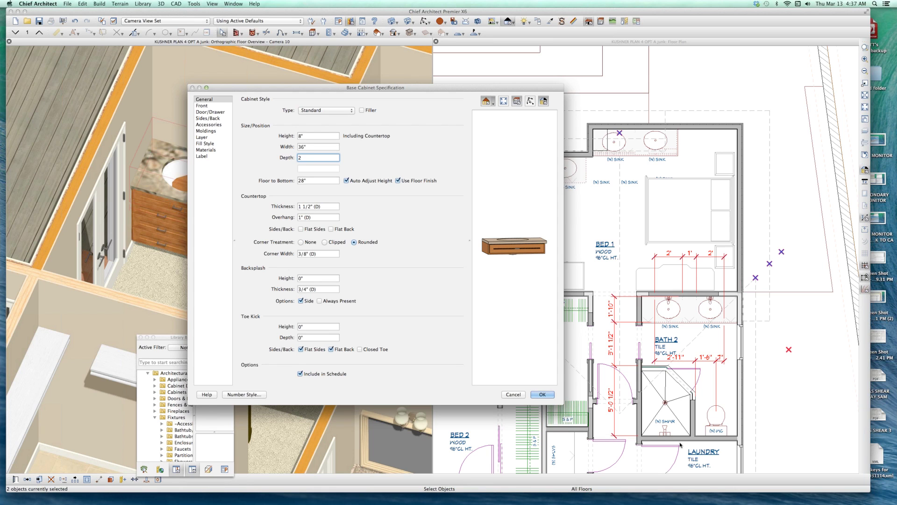
{"action": "type", "text": "0"}
{"action": "key", "text": "Return"}
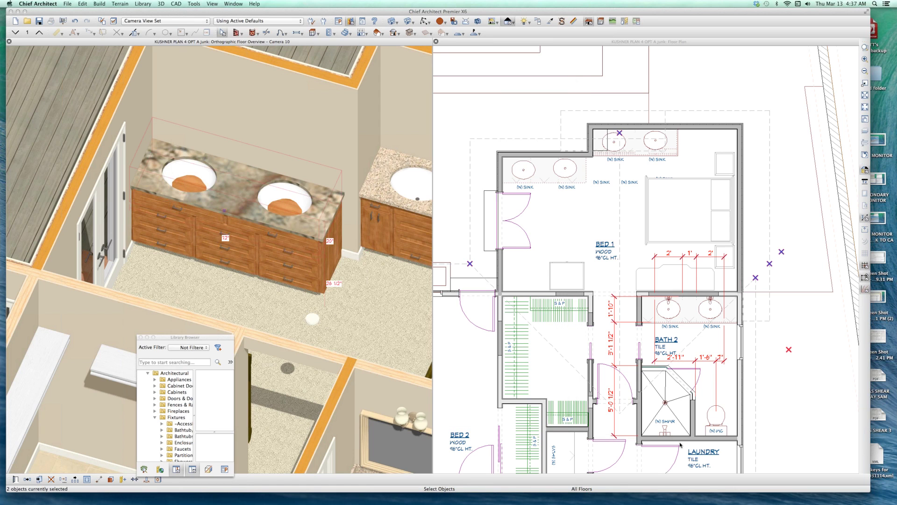
- Try moving both shallow sink cabinets to the front of the vanity with a Y delta of -20"
{"action": "key", "text": "t"}
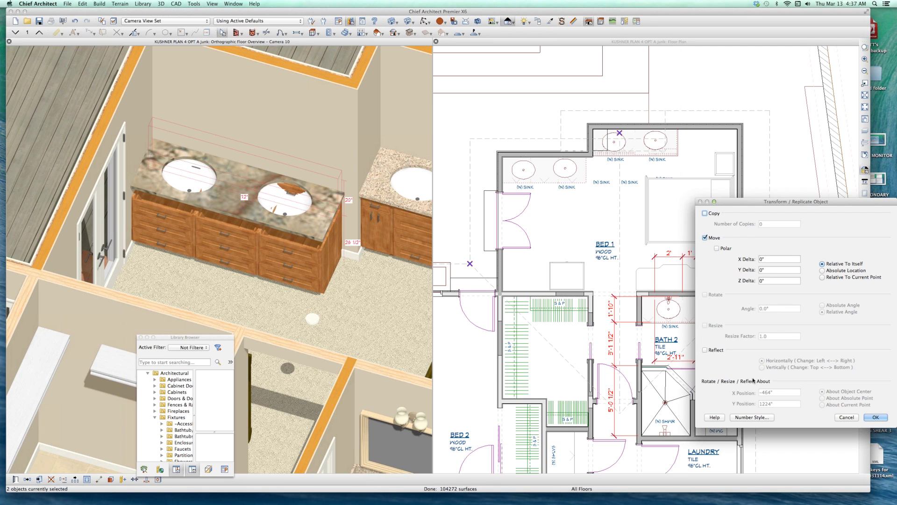
{"action": "left_click", "coordinate": [766, 269]}
{"action": "left_click_drag", "start_coordinate": [715, 201], "coordinate": [317, 190]}
{"action": "type", "text": "-20"}
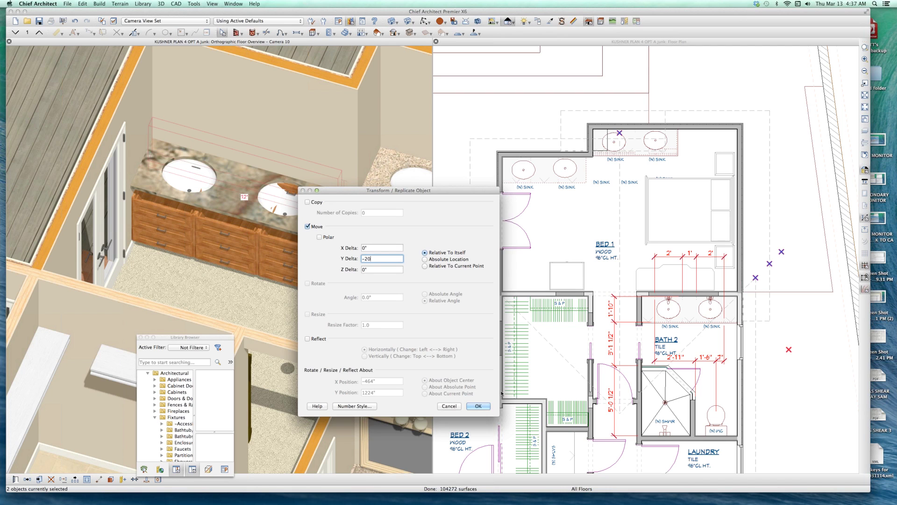
{"action": "key", "text": "Return"}
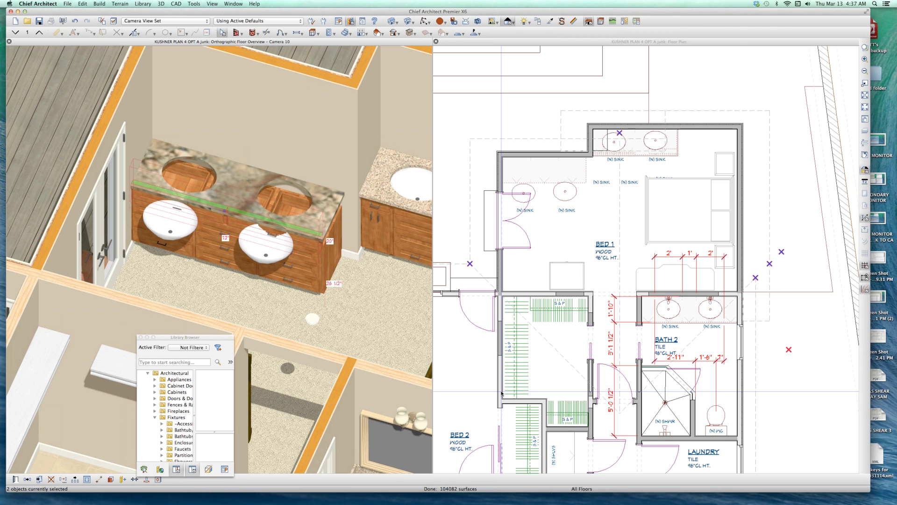
{"action": "scroll", "coordinate": [320, 234], "scroll_direction": "up", "scroll_amount": 5}
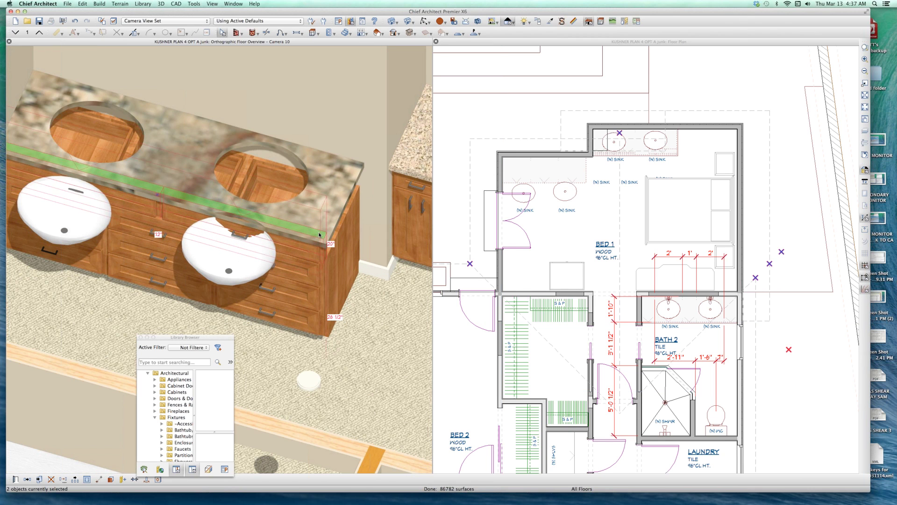
- Undo the Y move and the depth change of the two sink cabinets
{"action": "key", "text": "super+z"}
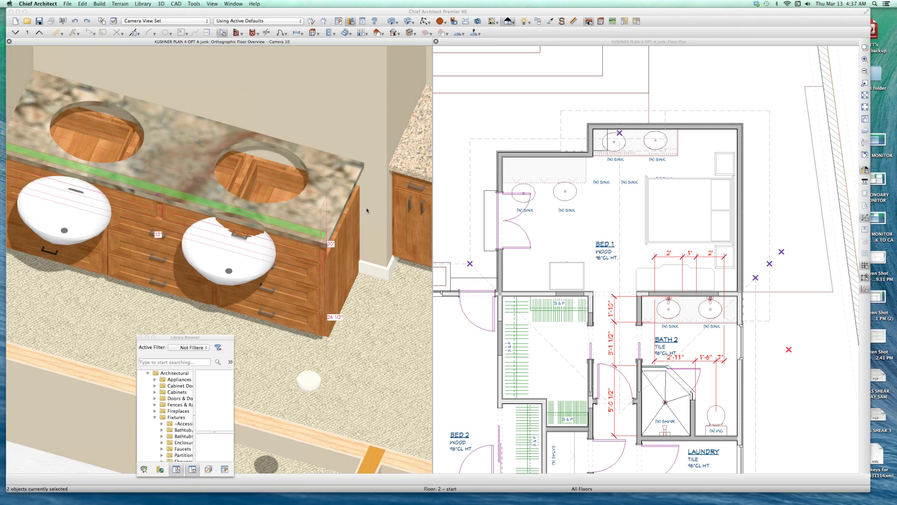
{"action": "left_click", "coordinate": [368, 210]}
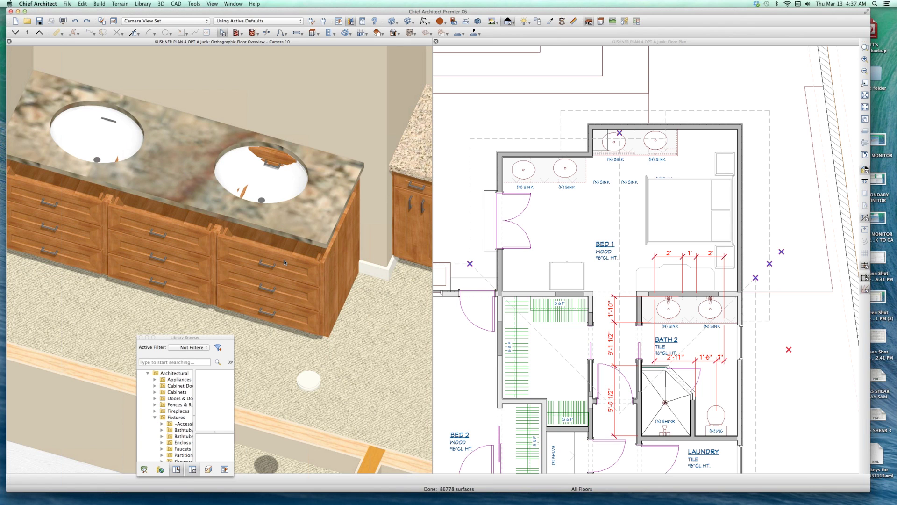
{"action": "key", "text": "super+z"}
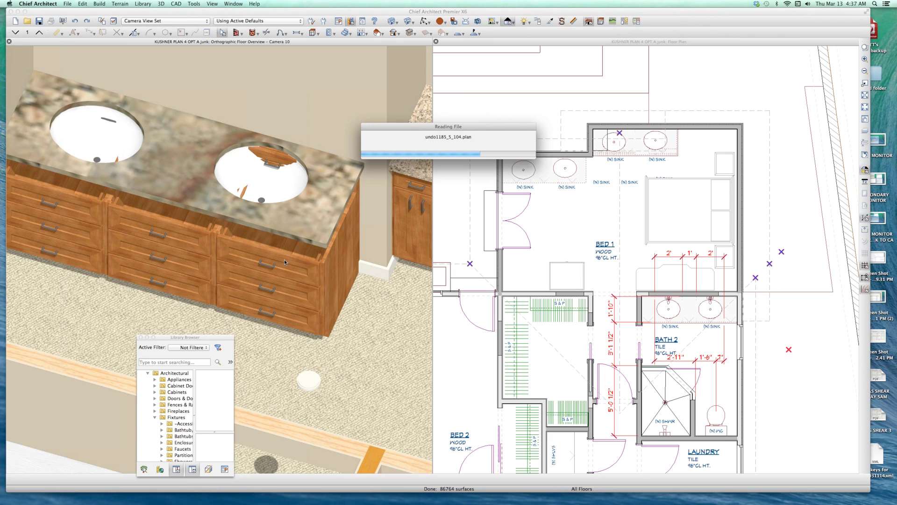
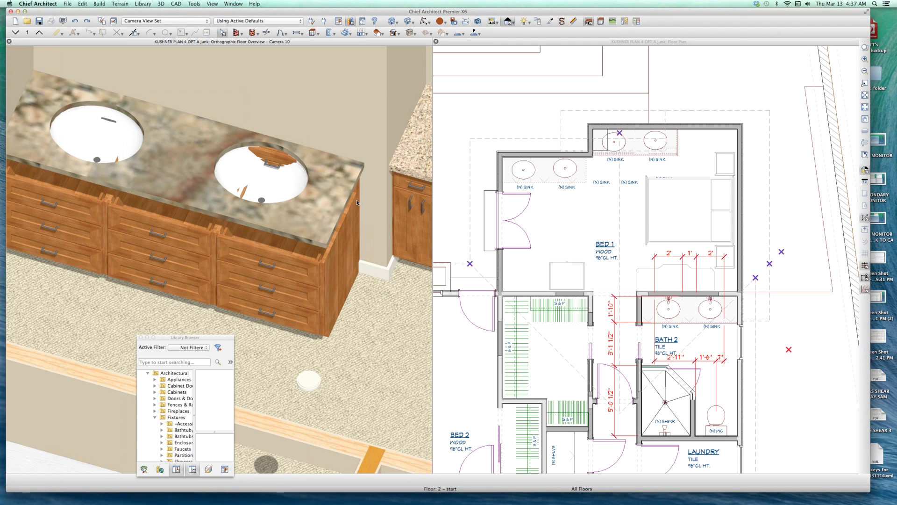
{"action": "scroll", "coordinate": [355, 208], "scroll_direction": "down", "scroll_amount": 2}
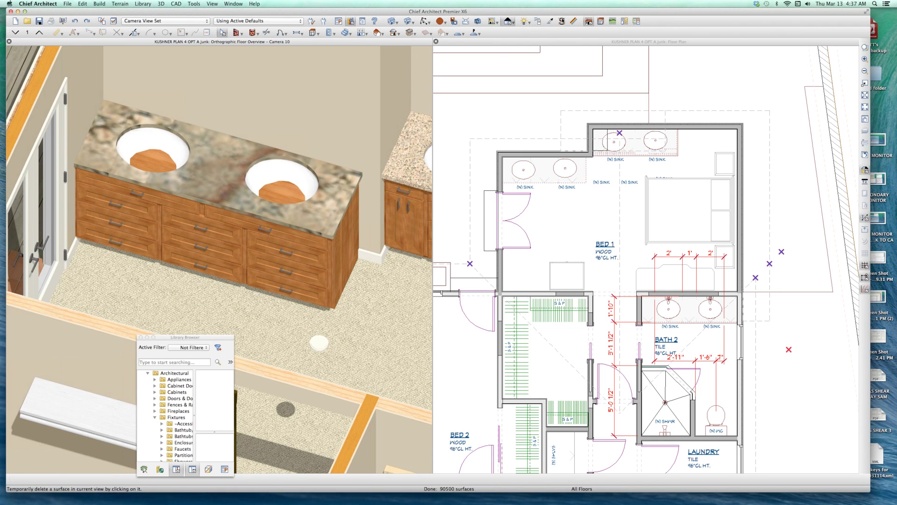
- Temporarily delete the cabinet surfaces that obstruct the inside of the two sink bowls in the 3D view
{"action": "left_click", "coordinate": [284, 192]}
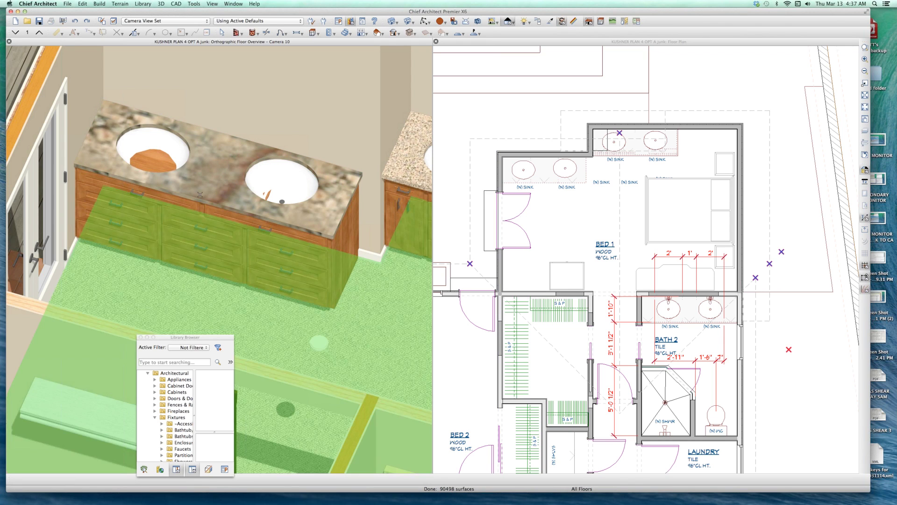
{"action": "left_click", "coordinate": [162, 165]}
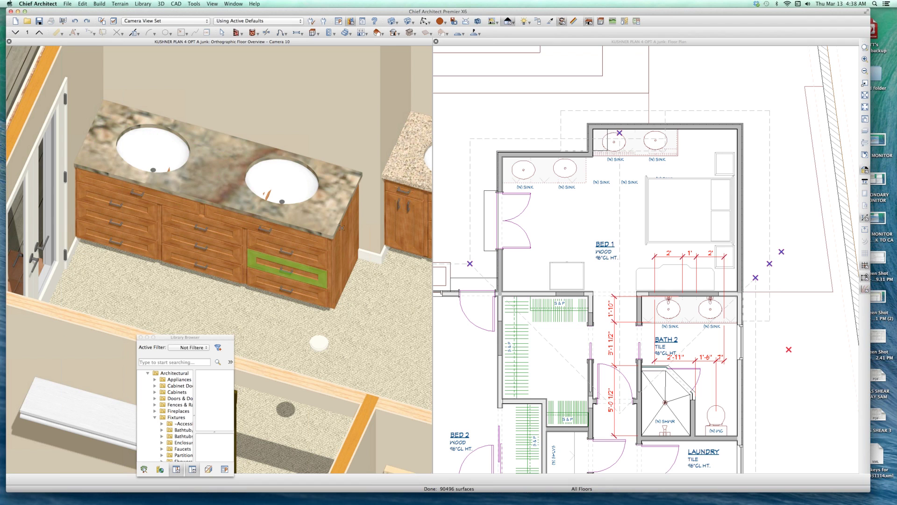
{"action": "scroll", "coordinate": [341, 228], "scroll_direction": "up", "scroll_amount": 5}
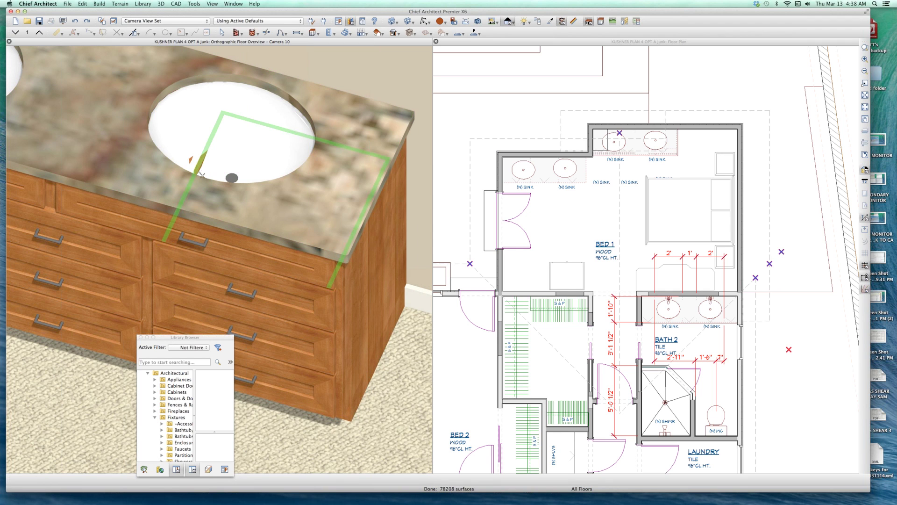
{"action": "left_click", "coordinate": [201, 173]}
{"action": "key", "text": "space"}
{"action": "scroll", "coordinate": [237, 254], "scroll_direction": "down", "scroll_amount": 3}
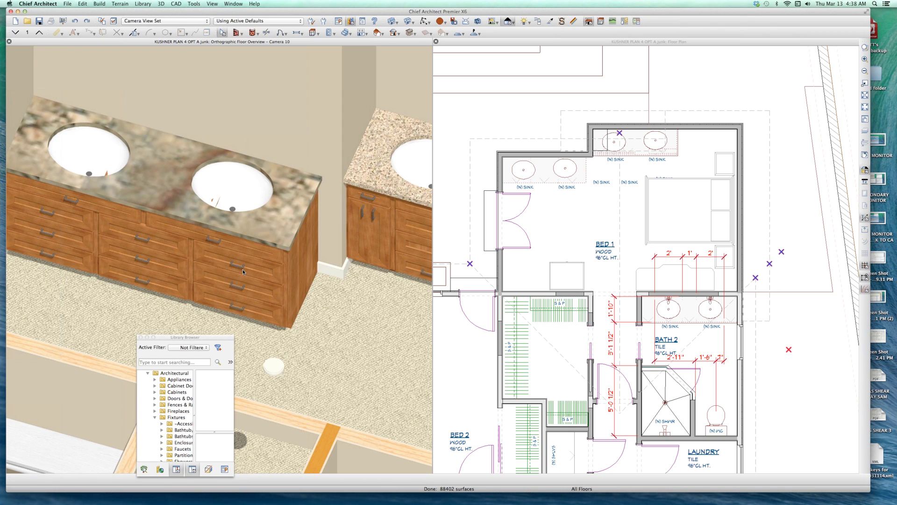
- Delete two of the drawer fronts from all three base cabinets beneath the double-sink countertop, leaving a single face item
{"action": "left_click", "coordinate": [243, 271]}
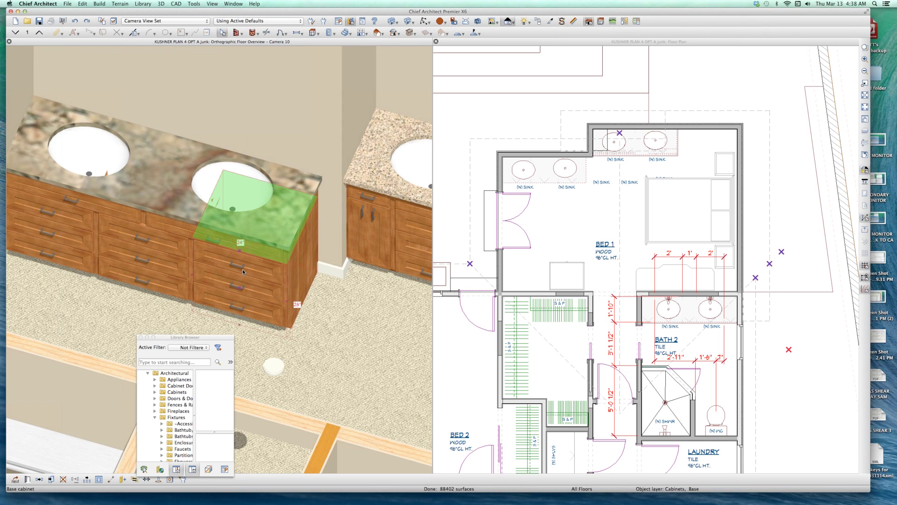
{"action": "left_click", "coordinate": [165, 256], "text": "shift"}
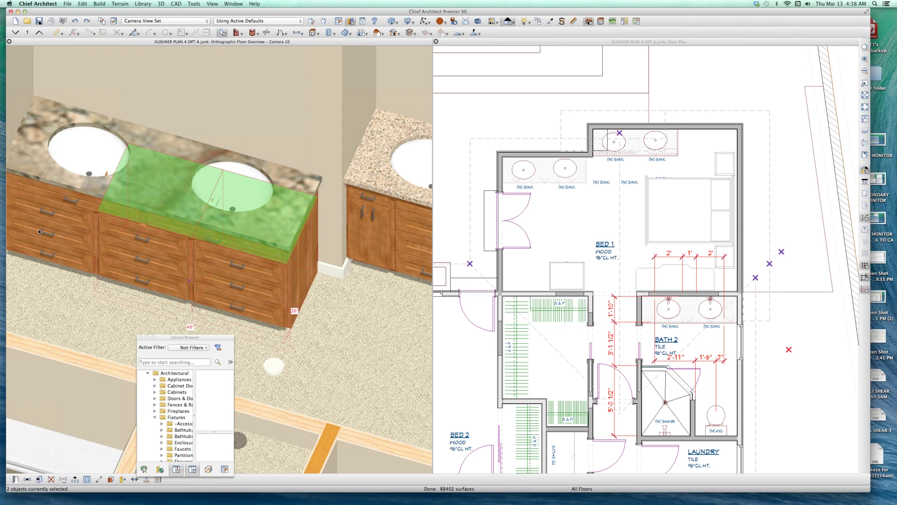
{"action": "left_click", "coordinate": [39, 231], "text": "shift"}
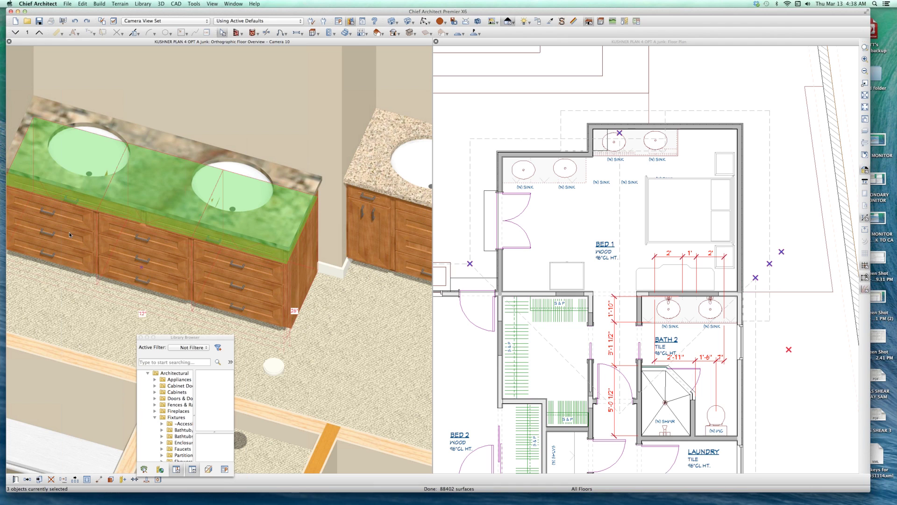
{"action": "double_click", "coordinate": [421, 265]}
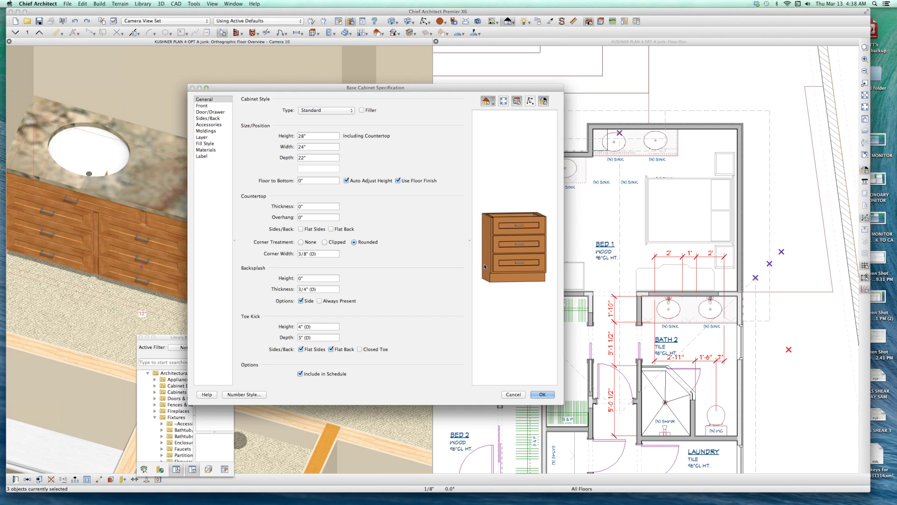
{"action": "left_click", "coordinate": [504, 264]}
{"action": "left_click", "coordinate": [441, 125]}
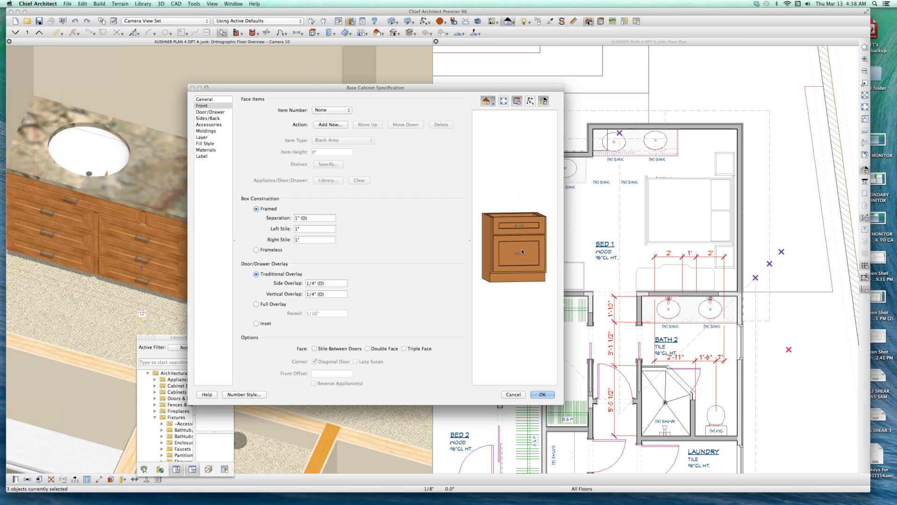
{"action": "left_click", "coordinate": [508, 247]}
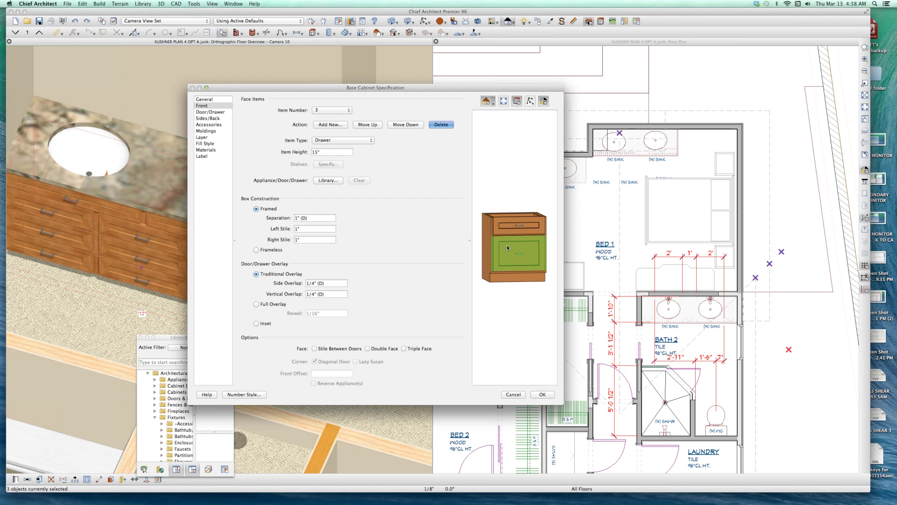
{"action": "left_click", "coordinate": [441, 125]}
- Change the remaining front face item of the three base cabinets from a drawer to a Left Door
{"action": "left_click", "coordinate": [504, 243]}
{"action": "left_click", "coordinate": [343, 140]}
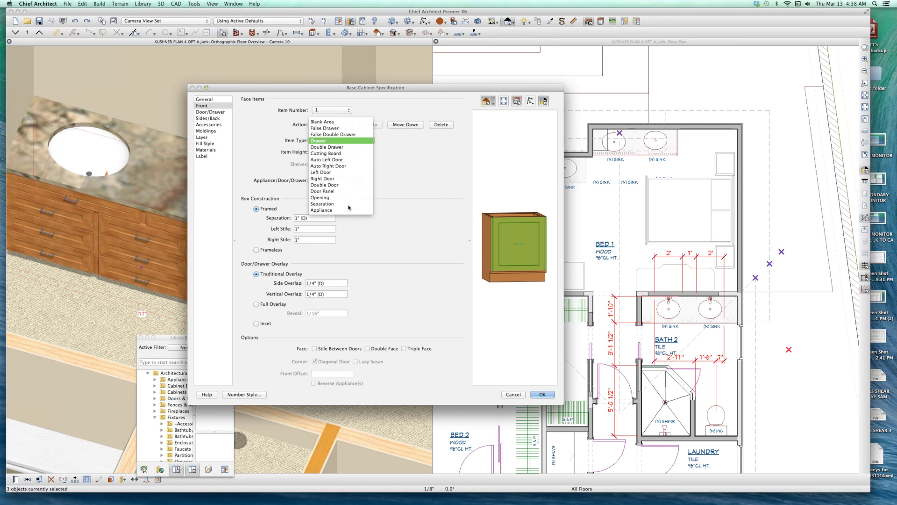
{"action": "left_click", "coordinate": [352, 172]}
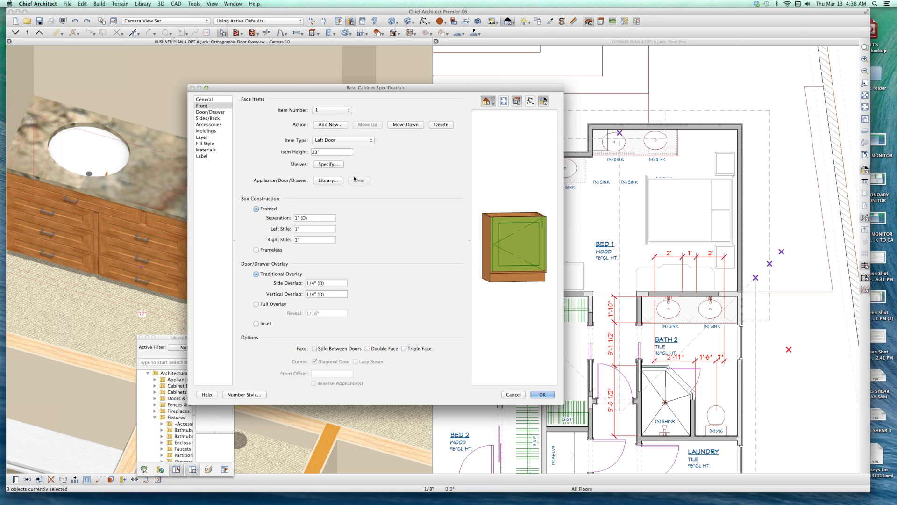
{"action": "key", "text": "Return"}
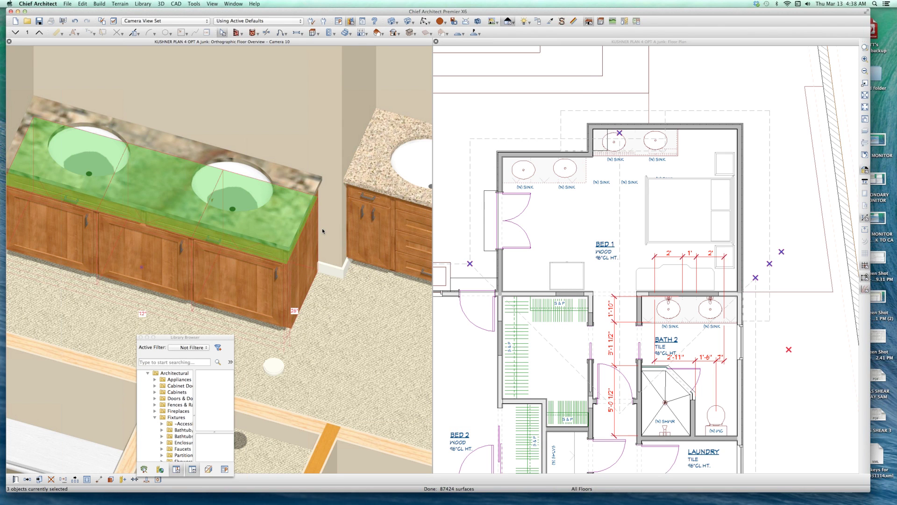
{"action": "key", "text": "Escape"}
- Examine the vanity in the 3D view, checking the sink bowls, the countertop and the fronts of the base cabinets
{"action": "scroll", "coordinate": [322, 228], "scroll_direction": "down", "scroll_amount": 5}
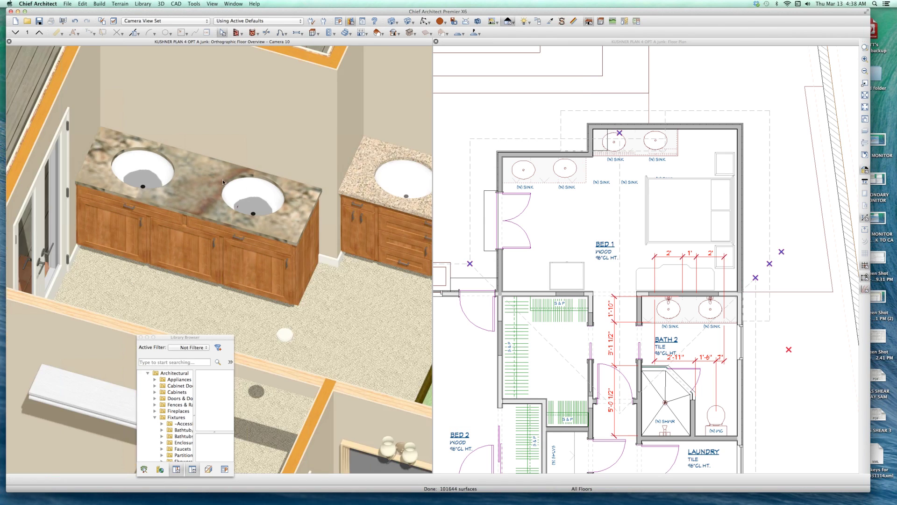
{"action": "scroll", "coordinate": [258, 175], "scroll_direction": "up", "scroll_amount": 5}
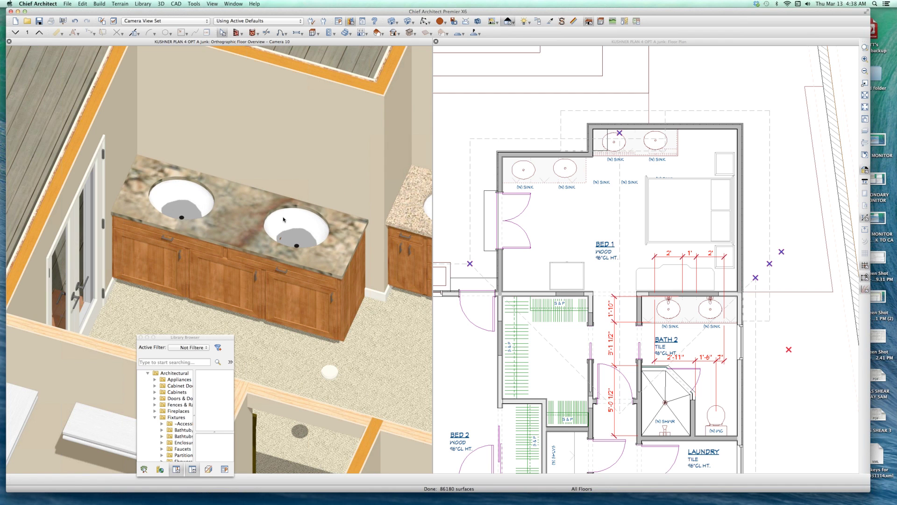
{"action": "left_click", "coordinate": [283, 219]}
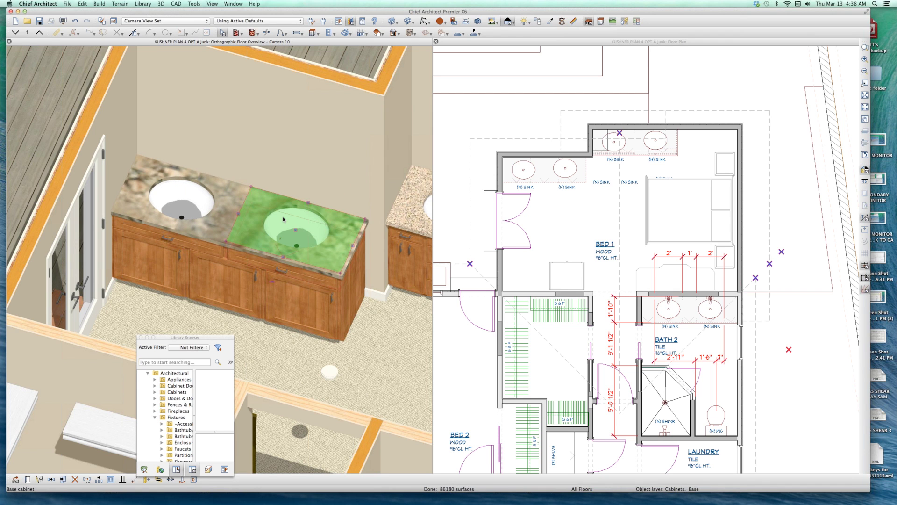
{"action": "key", "text": "Escape"}
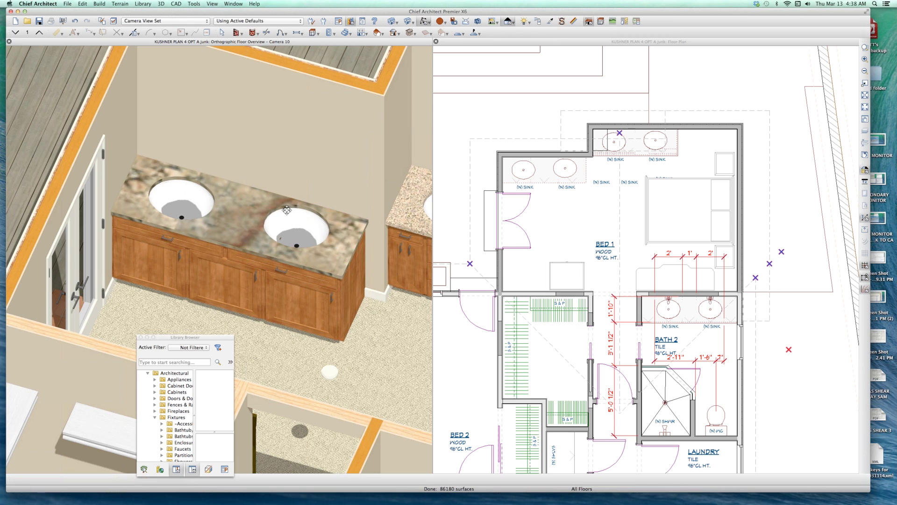
{"action": "middle_click_drag", "start_coordinate": [283, 219], "coordinate": [311, 111]}
{"action": "scroll", "coordinate": [311, 110], "scroll_direction": "up", "scroll_amount": 3}
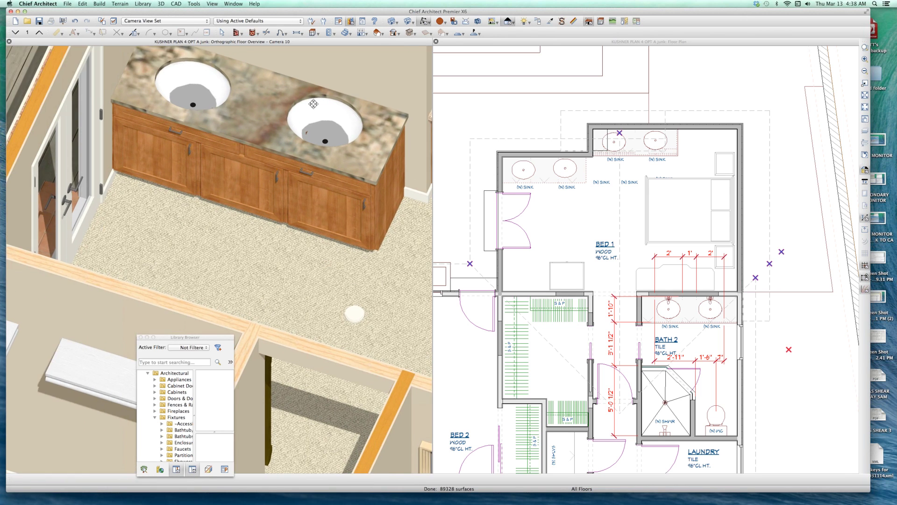
{"action": "scroll", "coordinate": [313, 104], "scroll_direction": "up", "scroll_amount": 1}
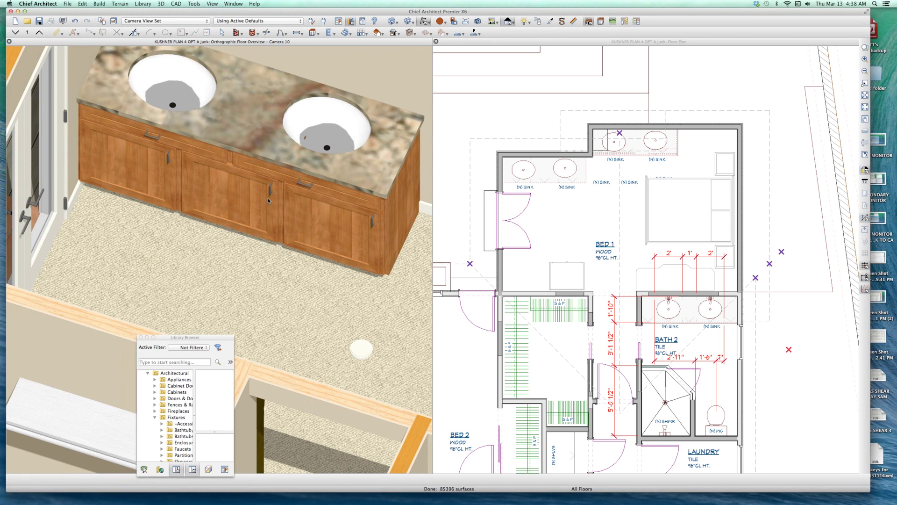
{"action": "key", "text": "Escape"}
{"action": "scroll", "coordinate": [270, 156], "scroll_direction": "up", "scroll_amount": 3}
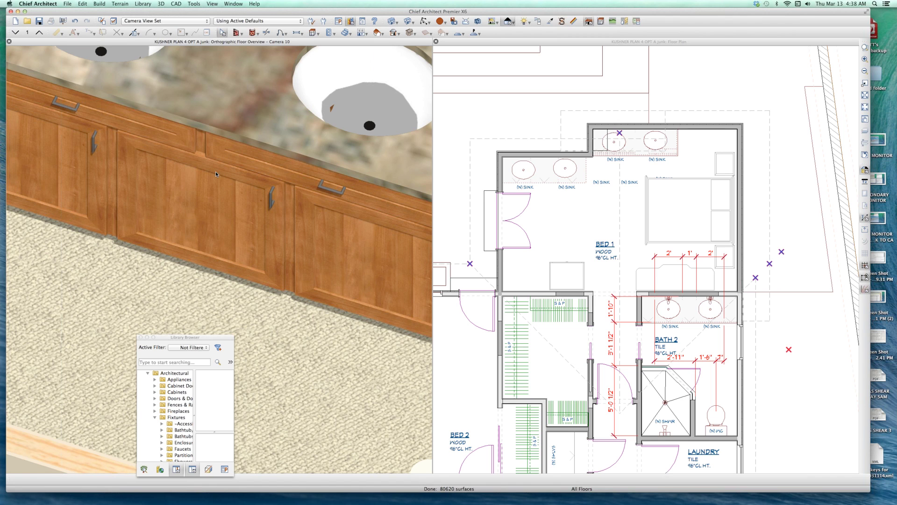
{"action": "scroll", "coordinate": [209, 154], "scroll_direction": "down", "scroll_amount": 2}
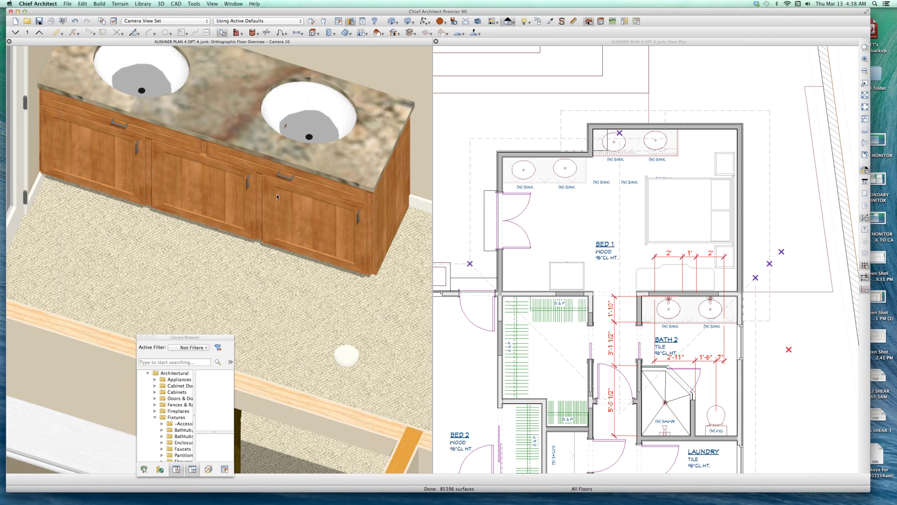
{"action": "left_click", "coordinate": [286, 207]}
{"action": "left_click", "coordinate": [251, 203]}
{"action": "left_click", "coordinate": [124, 195]}
{"action": "scroll", "coordinate": [209, 194], "scroll_direction": "down", "scroll_amount": 1}
{"action": "left_click", "coordinate": [211, 194]}
{"action": "key", "text": "Escape"}
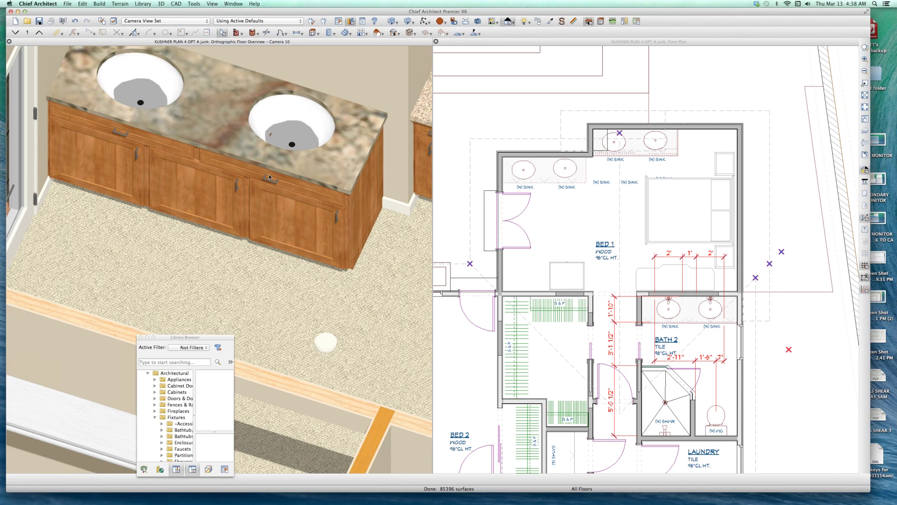
{"action": "left_click", "coordinate": [276, 135]}
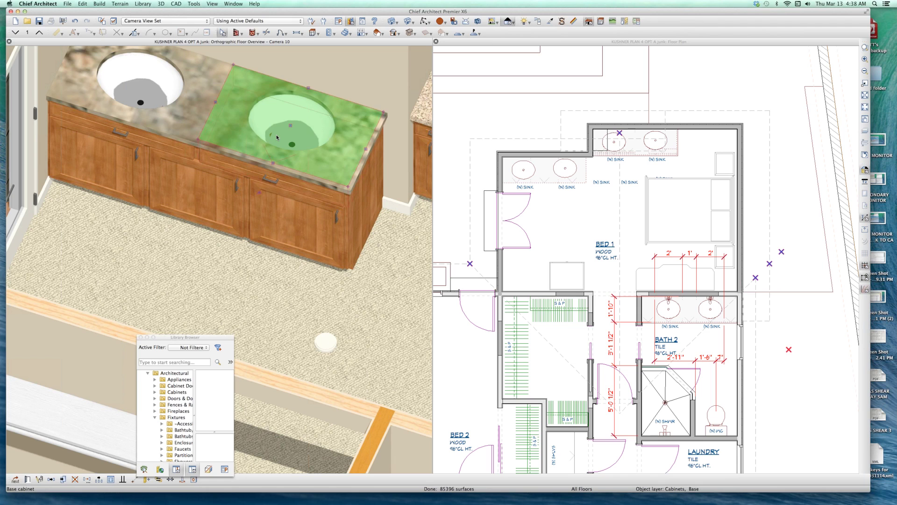
{"action": "key", "text": "Escape"}
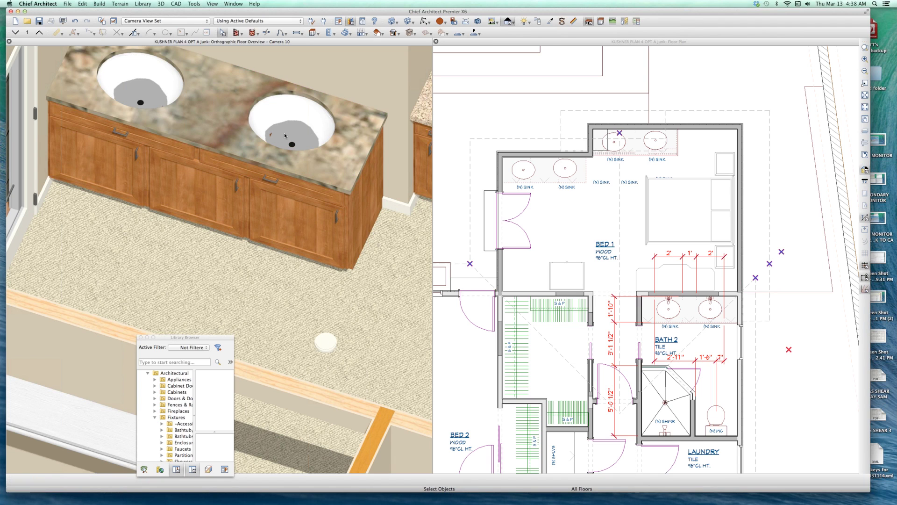
{"action": "left_click", "coordinate": [284, 135]}
{"action": "key", "text": "Escape"}
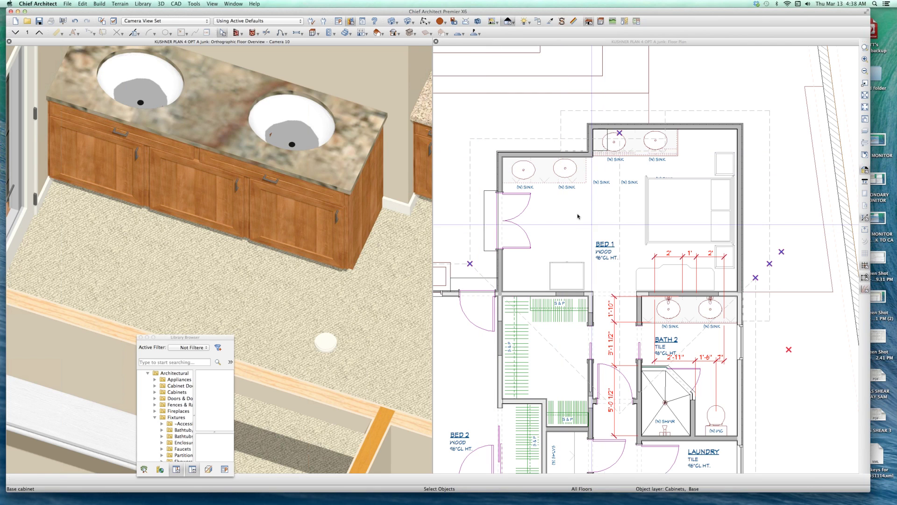
{"action": "left_click", "coordinate": [570, 231]}
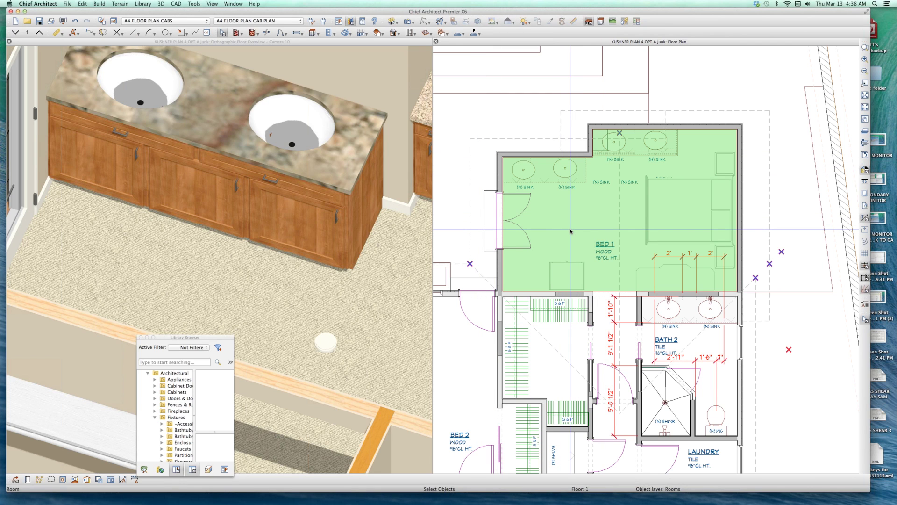
{"action": "key", "text": "l"}
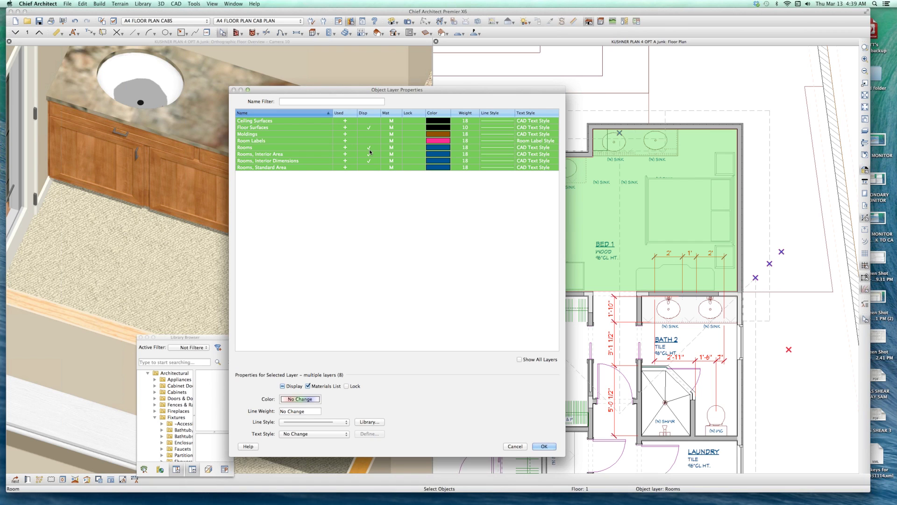
{"action": "left_click", "coordinate": [370, 147]}
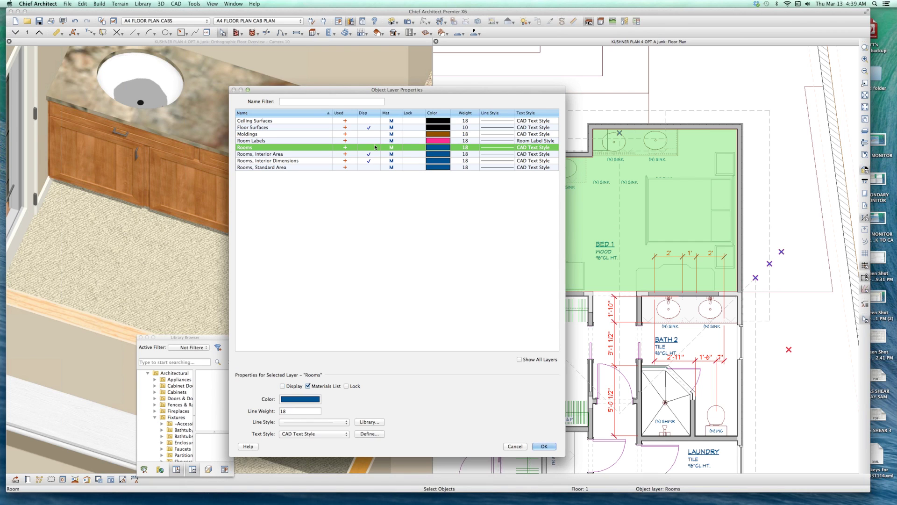
{"action": "left_click_drag", "start_coordinate": [457, 93], "coordinate": [318, 92]}
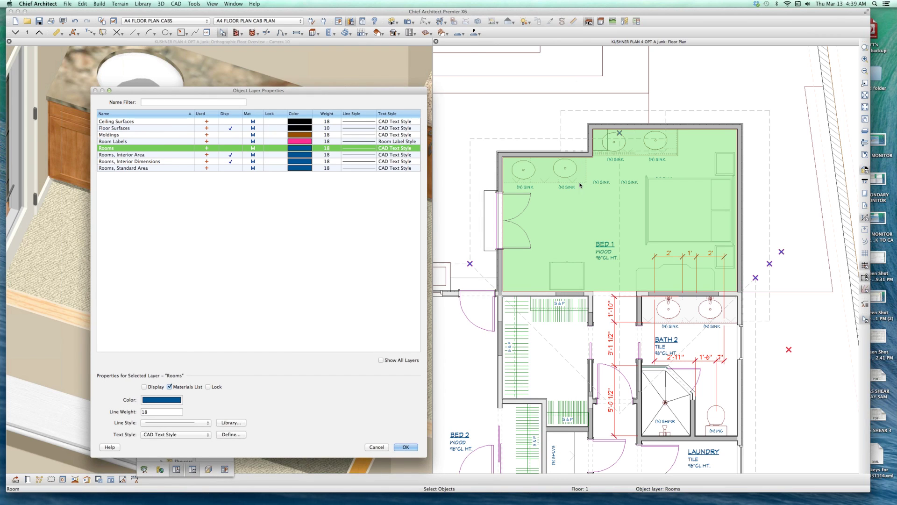
{"action": "left_click", "coordinate": [379, 446]}
{"action": "left_click", "coordinate": [555, 198]}
{"action": "left_click", "coordinate": [594, 163]}
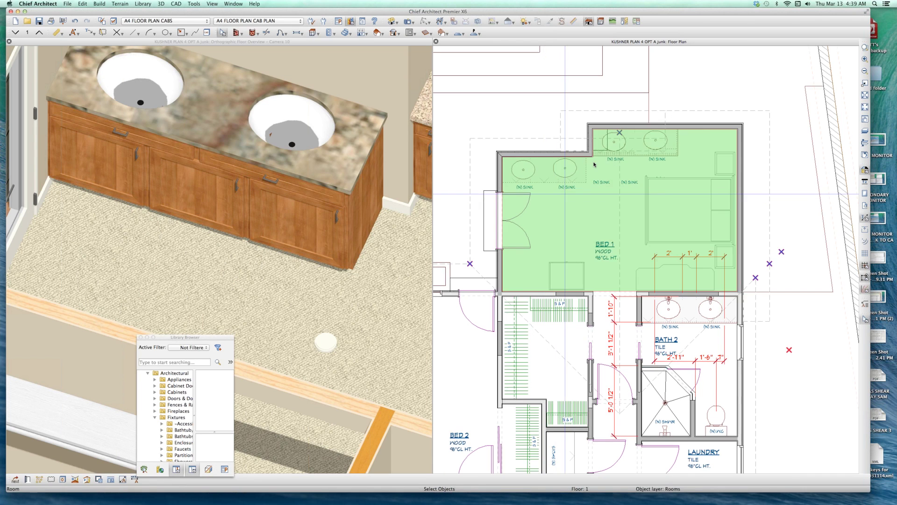
{"action": "scroll", "coordinate": [595, 163], "scroll_direction": "up", "scroll_amount": 2}
{"action": "left_click", "coordinate": [596, 236]}
{"action": "scroll", "coordinate": [571, 303], "scroll_direction": "up", "scroll_amount": 1}
{"action": "scroll", "coordinate": [571, 304], "scroll_direction": "down", "scroll_amount": 2}
{"action": "left_click", "coordinate": [570, 303]}
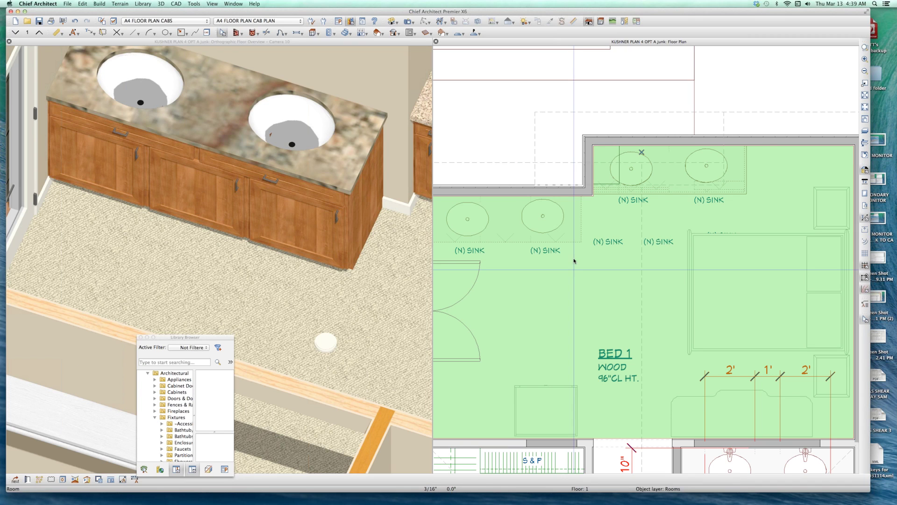
- Set the drawing group of the custom countertop over the Bed 1 double-sink cabinets to Default Group
{"action": "left_click", "coordinate": [574, 240]}
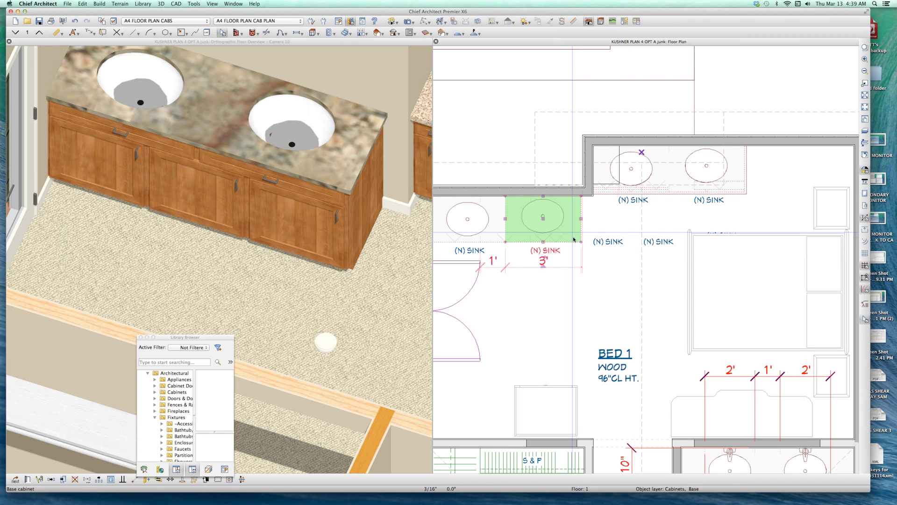
{"action": "left_click", "coordinate": [576, 242]}
{"action": "left_click", "coordinate": [577, 247]}
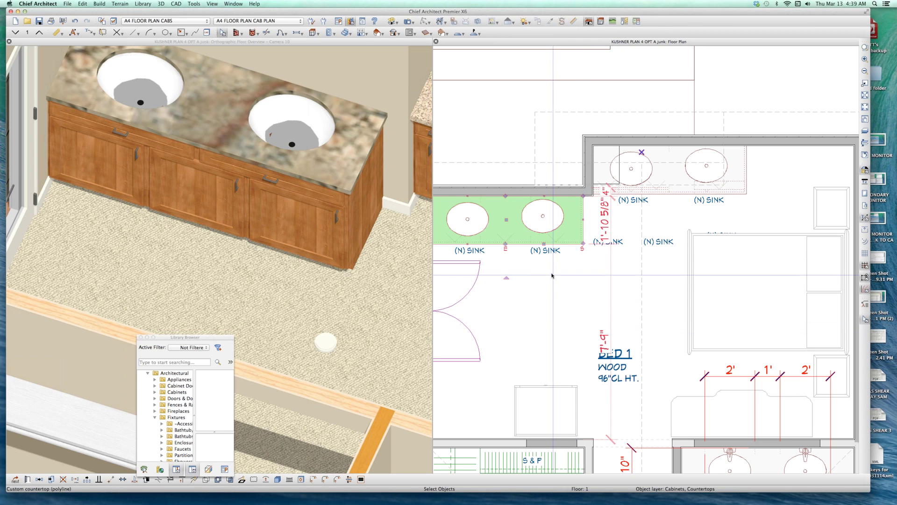
{"action": "key", "text": "super+e"}
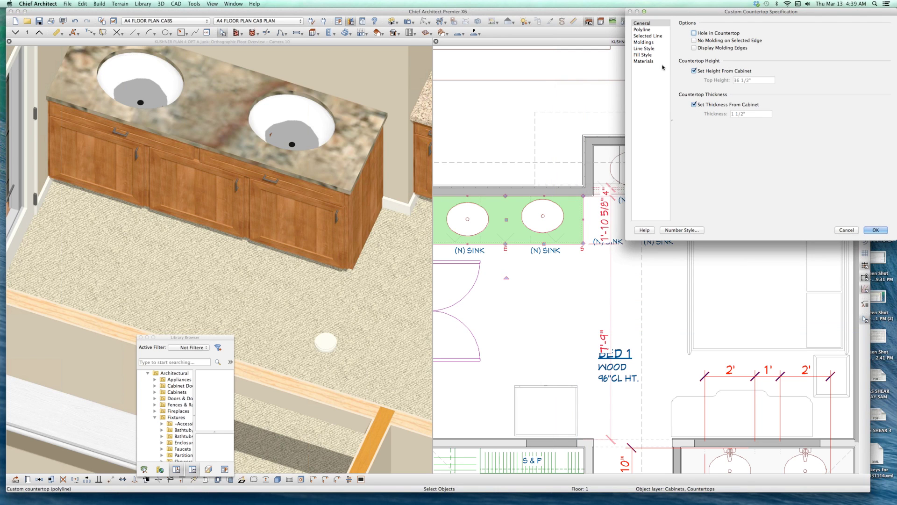
{"action": "left_click", "coordinate": [643, 48]}
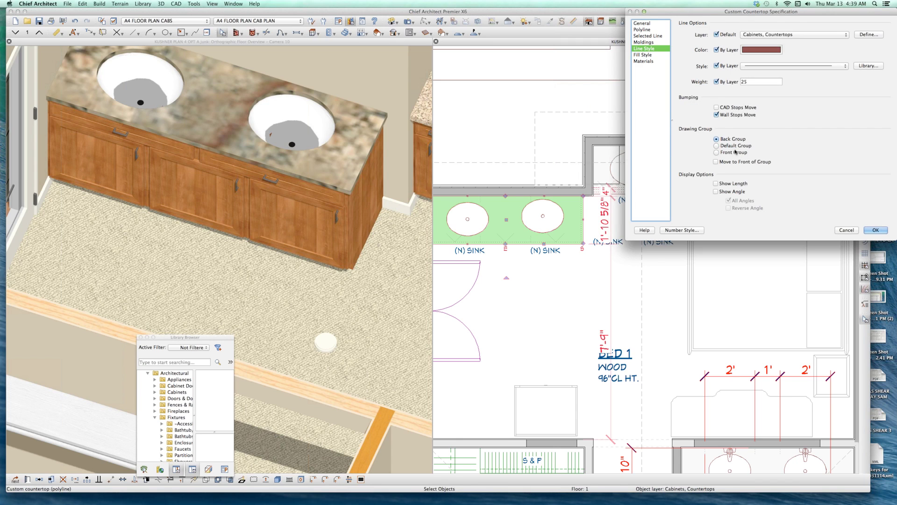
{"action": "left_click", "coordinate": [715, 146]}
{"action": "key", "text": "Return"}
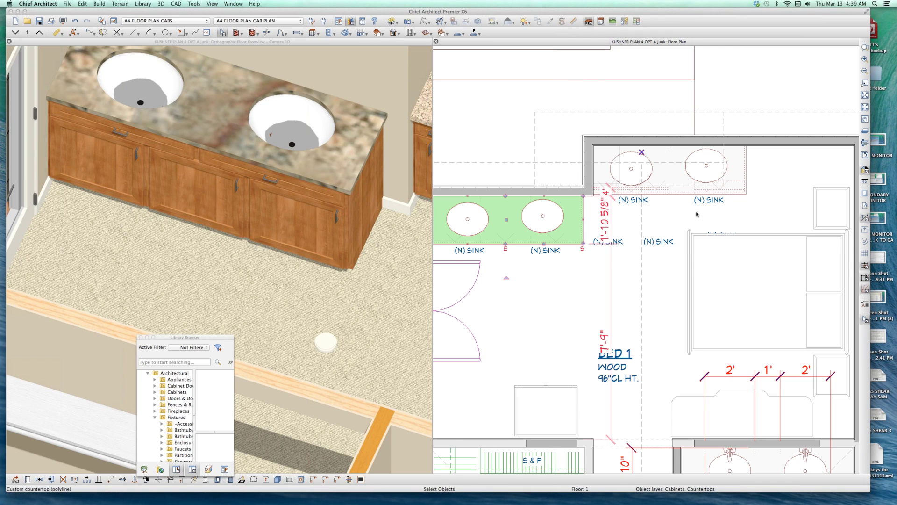
{"action": "left_click", "coordinate": [578, 288]}
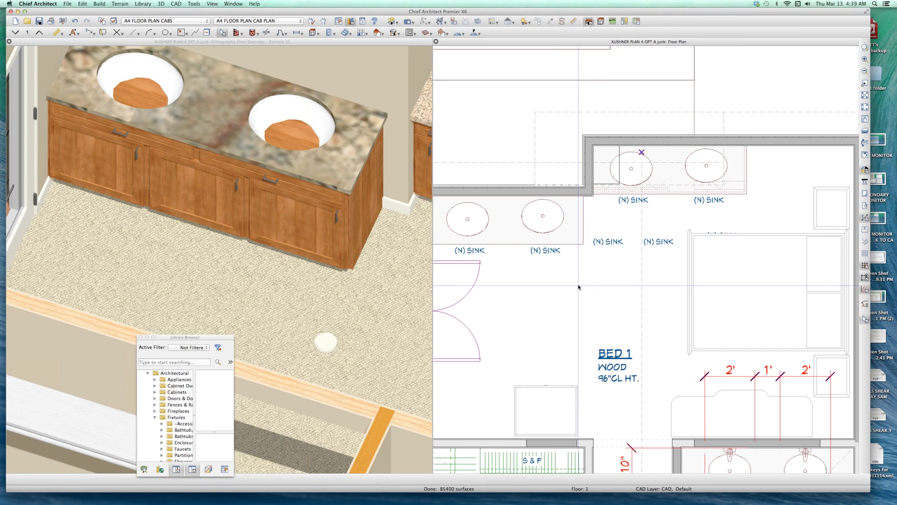
- Draw a rectangular CAD polyline about 5'-3" by 3'-10 1/2" over the double-sink vanity, extending past the wall behind it
{"action": "scroll", "coordinate": [622, 269], "scroll_direction": "down", "scroll_amount": 2}
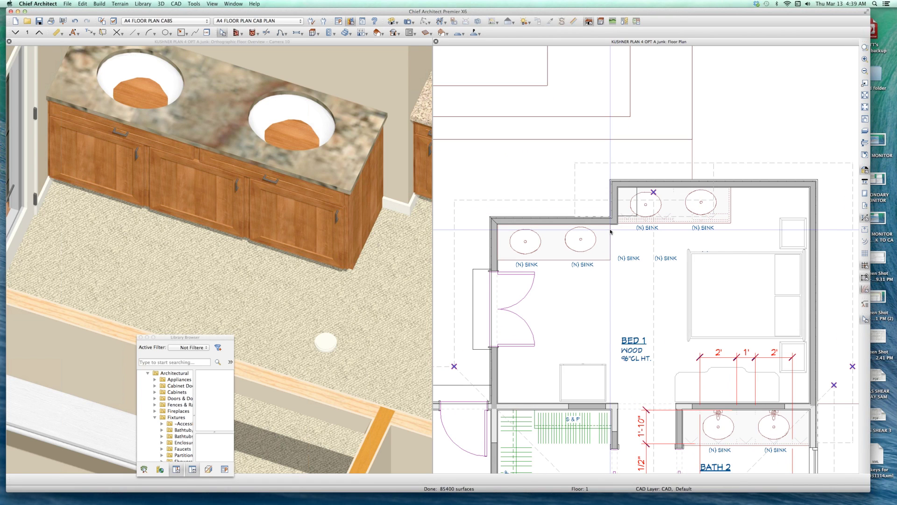
{"action": "key", "text": "r"}
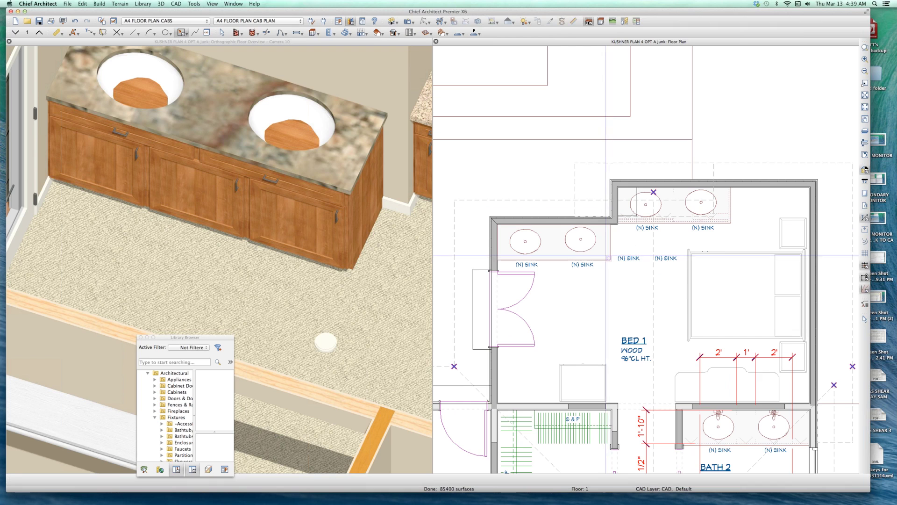
{"action": "left_click_drag", "start_coordinate": [608, 258], "coordinate": [511, 186]}
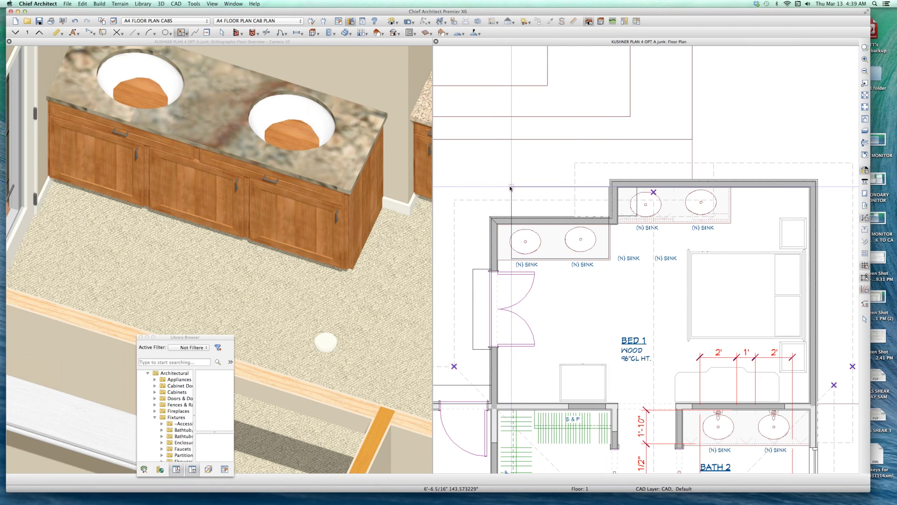
- Assign the new rectangular polyline to the "Cabinets, Base" layer
{"action": "key", "text": "super+e"}
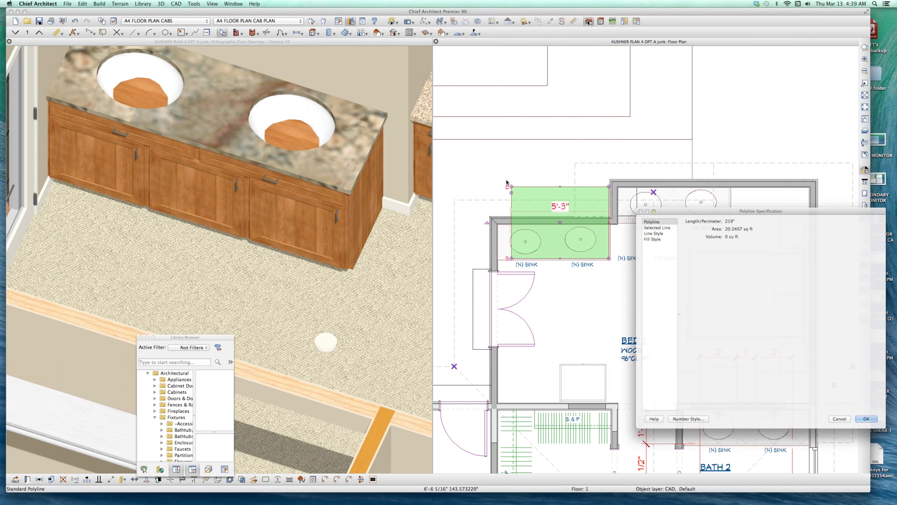
{"action": "left_click", "coordinate": [644, 225]}
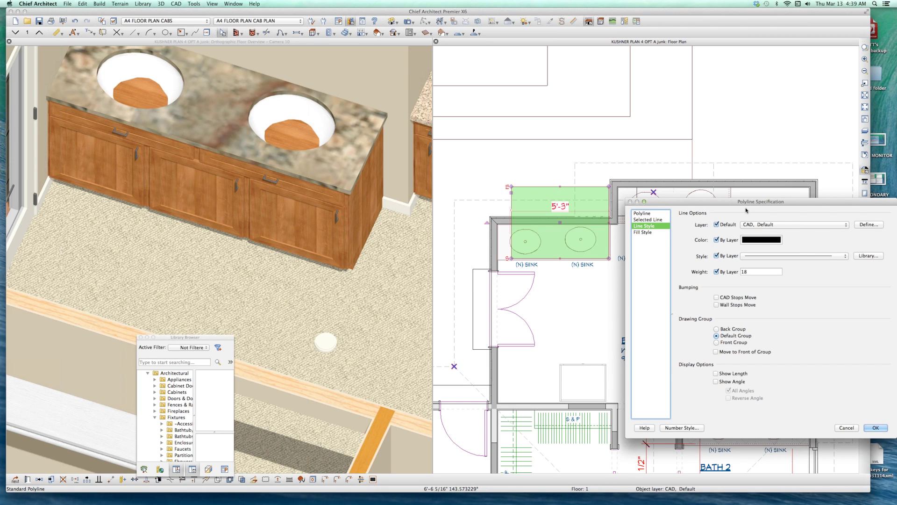
{"action": "left_click", "coordinate": [740, 226]}
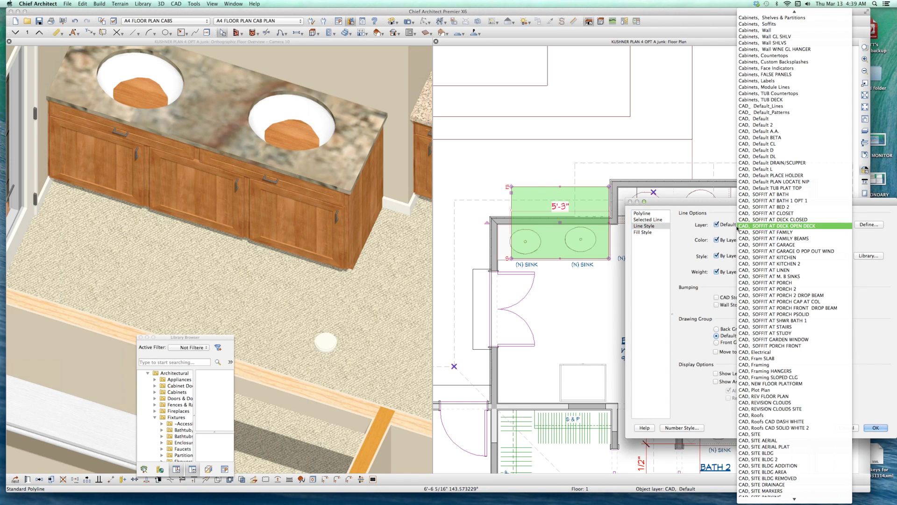
{"action": "scroll", "coordinate": [737, 228], "scroll_direction": "up", "scroll_amount": 1}
{"action": "key", "text": "c"}
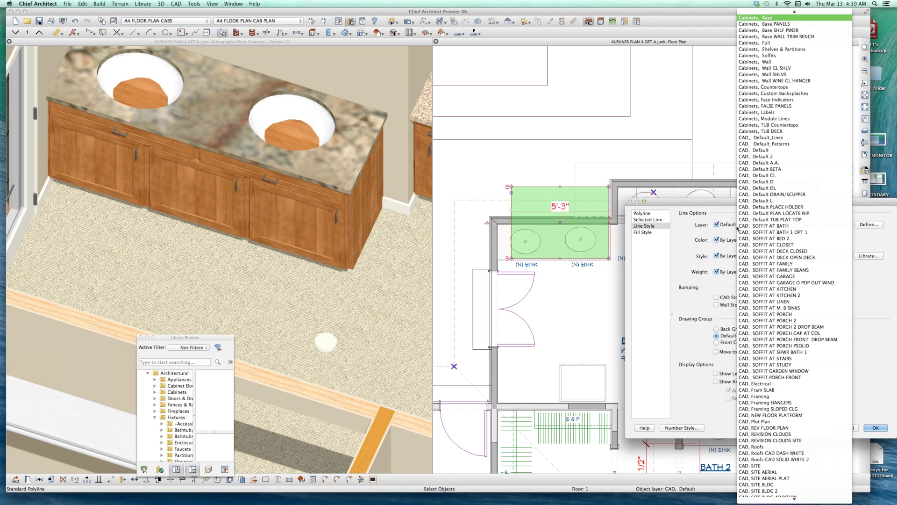
{"action": "key", "text": "Return"}
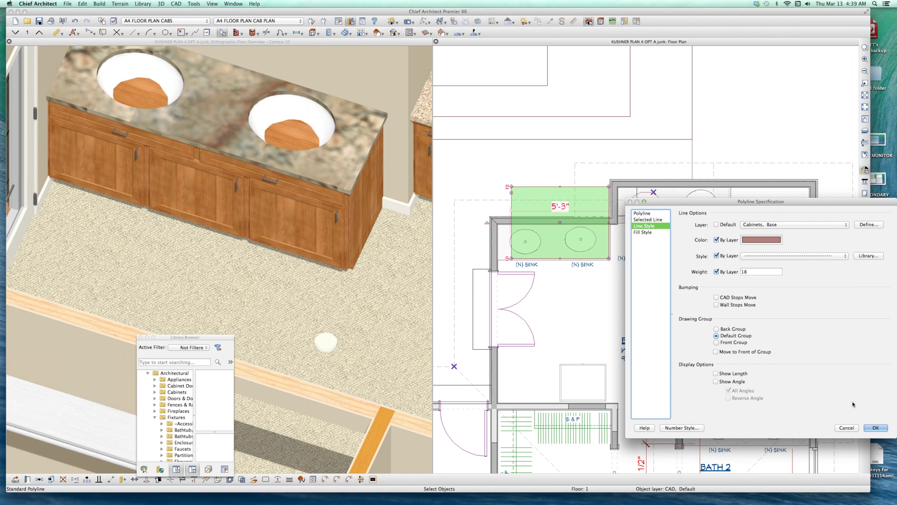
{"action": "key", "text": "Return"}
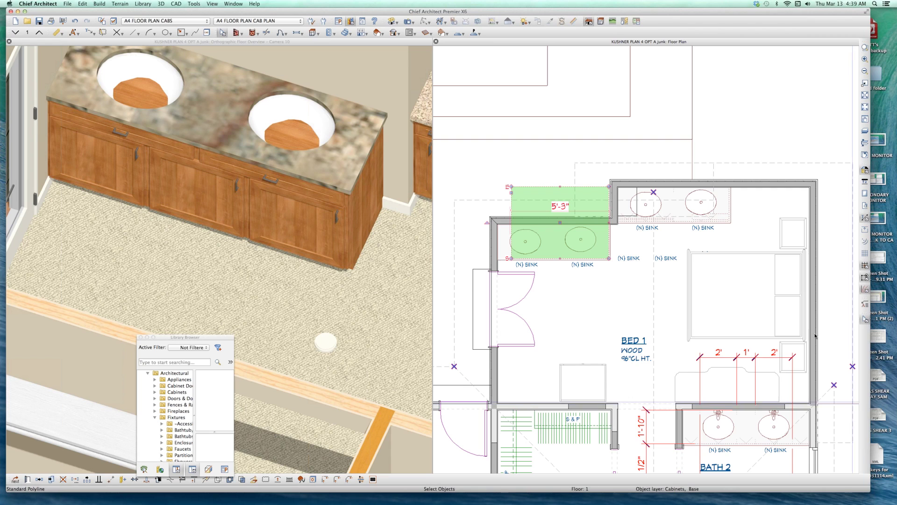
- Put the rectangular polyline in the Front Group of the drawing order and move it to the front of that group
{"action": "key", "text": "super+e"}
{"action": "left_click", "coordinate": [649, 226]}
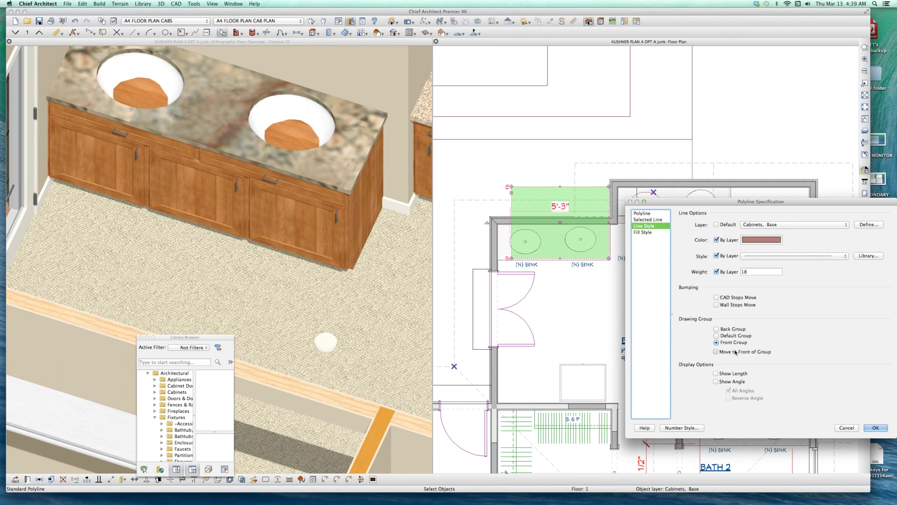
{"action": "left_click", "coordinate": [735, 352]}
{"action": "key", "text": "Return"}
{"action": "left_click", "coordinate": [592, 287]}
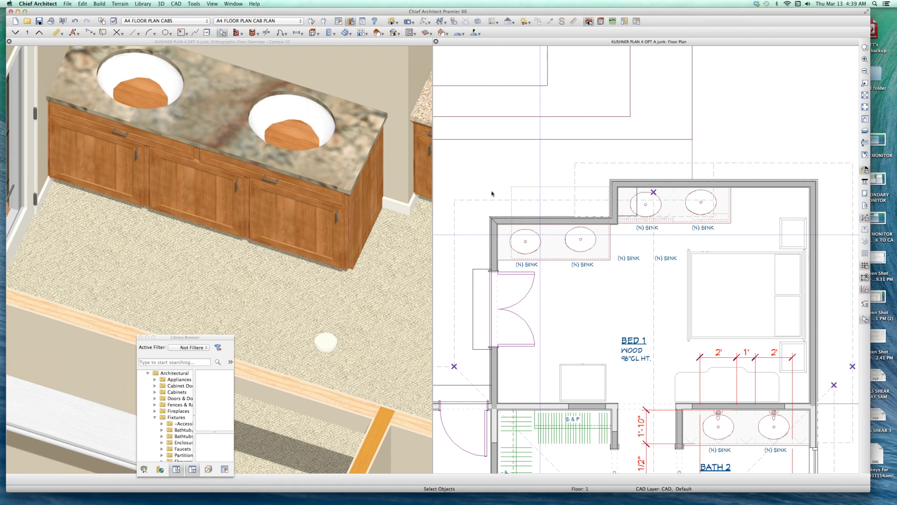
- Pull the rectangular polyline's back edge in to the inner face of the wall and inspect its outline around the vanity
{"action": "scroll", "coordinate": [540, 184], "scroll_direction": "up", "scroll_amount": 3}
{"action": "left_click", "coordinate": [539, 184]}
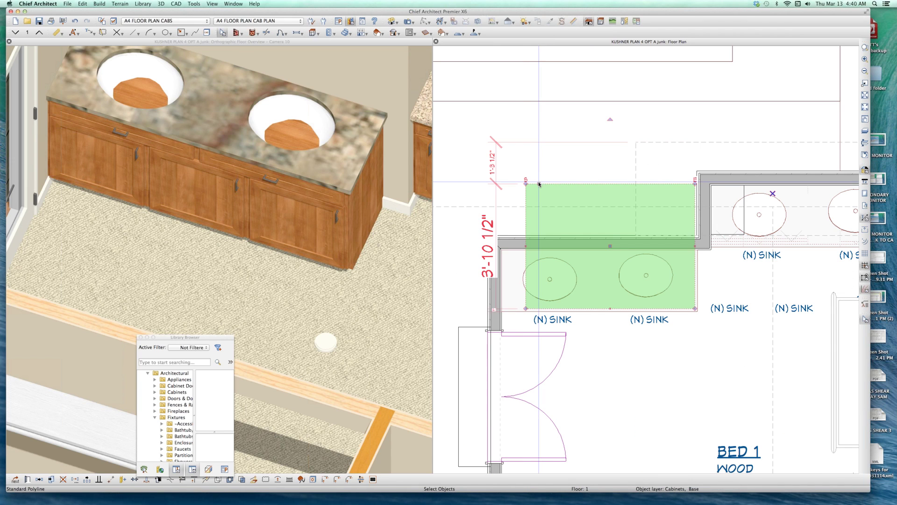
{"action": "left_click_drag", "start_coordinate": [538, 184], "coordinate": [543, 248]}
{"action": "left_click", "coordinate": [486, 317]}
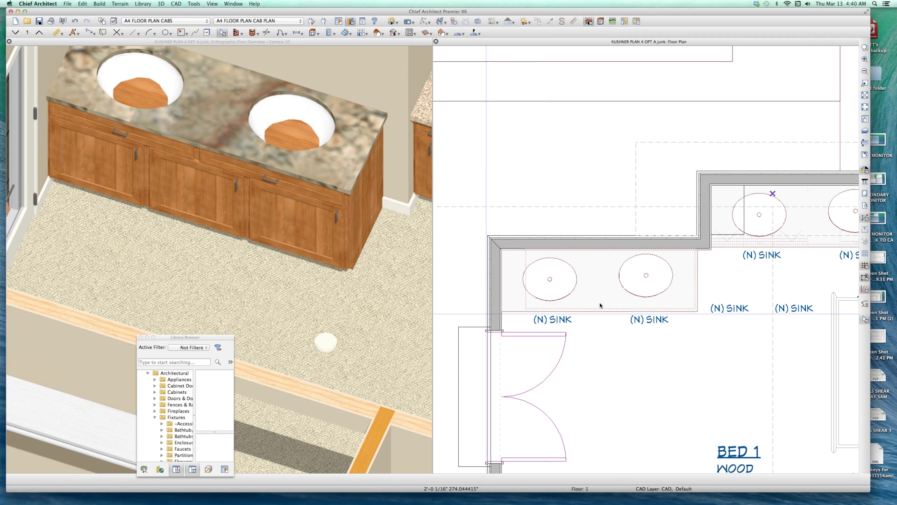
{"action": "scroll", "coordinate": [619, 310], "scroll_direction": "up", "scroll_amount": 1}
{"action": "scroll", "coordinate": [621, 311], "scroll_direction": "up", "scroll_amount": 2}
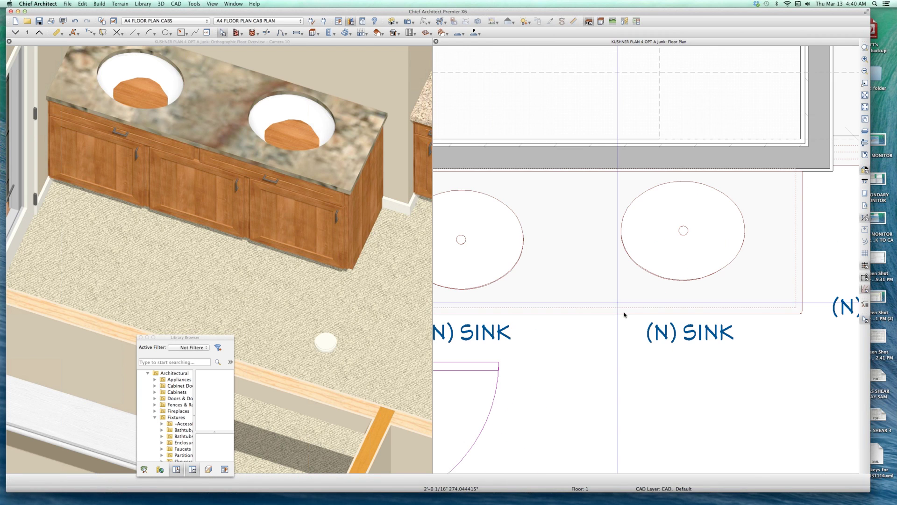
{"action": "scroll", "coordinate": [624, 309], "scroll_direction": "up", "scroll_amount": 3}
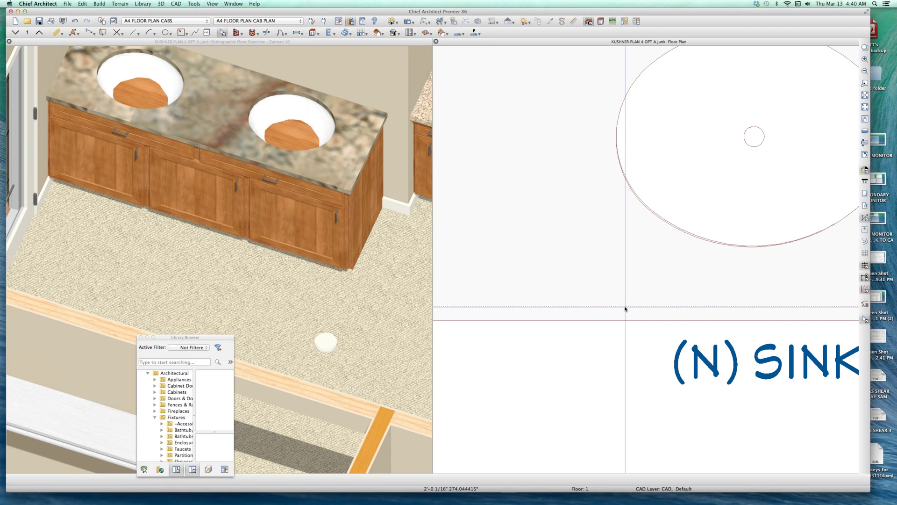
{"action": "scroll", "coordinate": [641, 292], "scroll_direction": "down", "scroll_amount": 5}
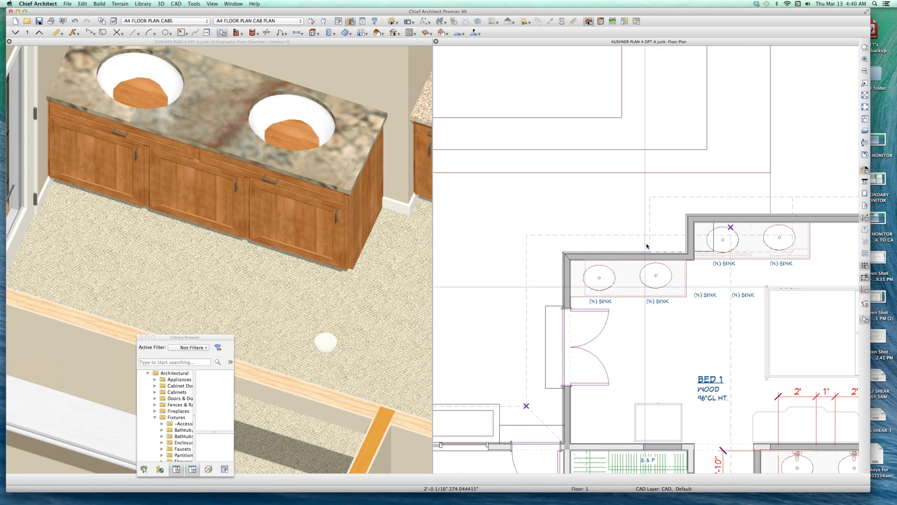
- Set the bounding-box depth of the Oval (undermount) sink symbol nearest the wall jog to 7"
{"action": "left_click", "coordinate": [659, 278]}
{"action": "key", "text": "Tab"}
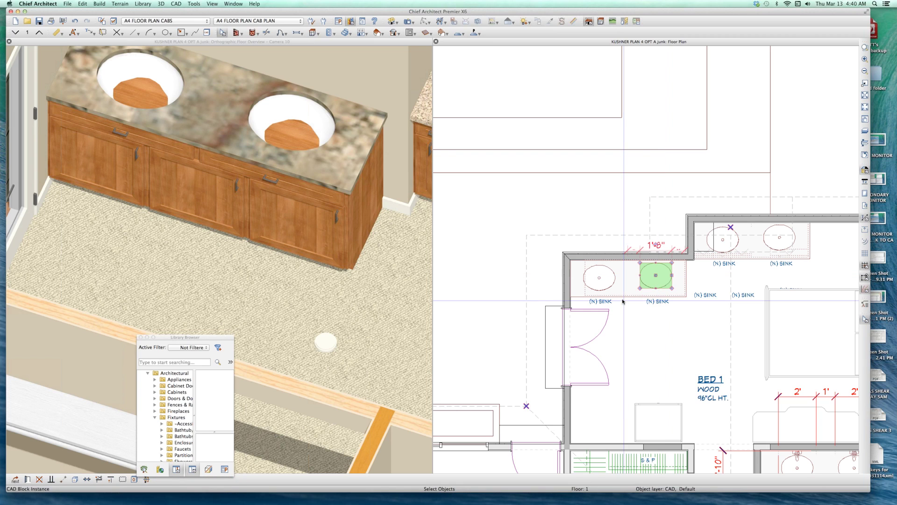
{"action": "key", "text": "super+e"}
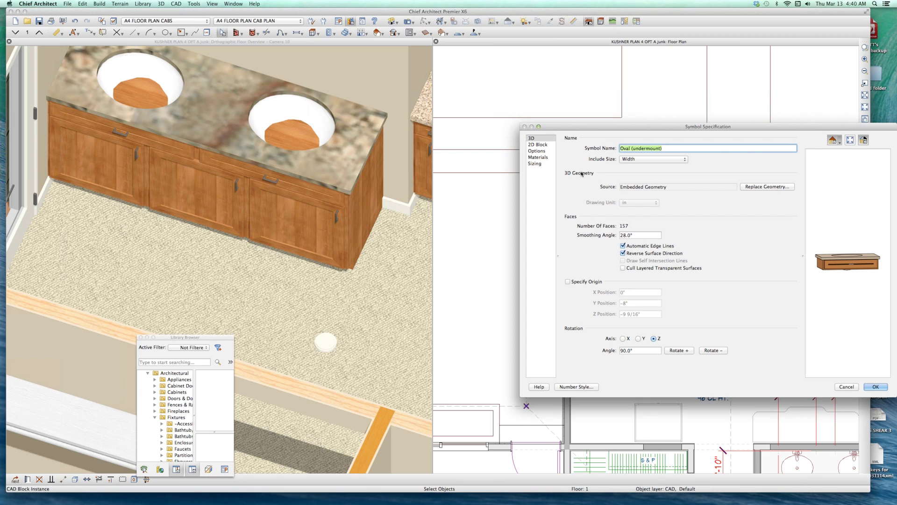
{"action": "left_click", "coordinate": [540, 144]}
{"action": "left_click", "coordinate": [538, 151]}
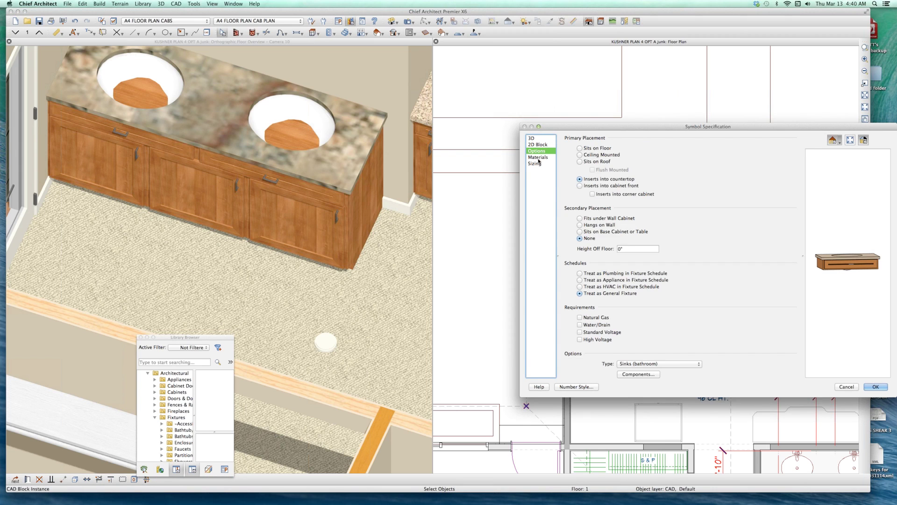
{"action": "left_click", "coordinate": [536, 164]}
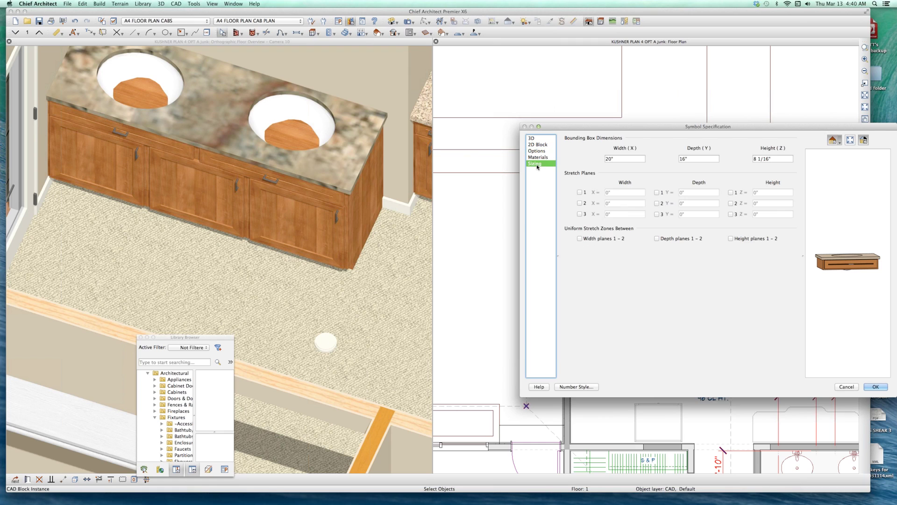
{"action": "left_click", "coordinate": [703, 159]}
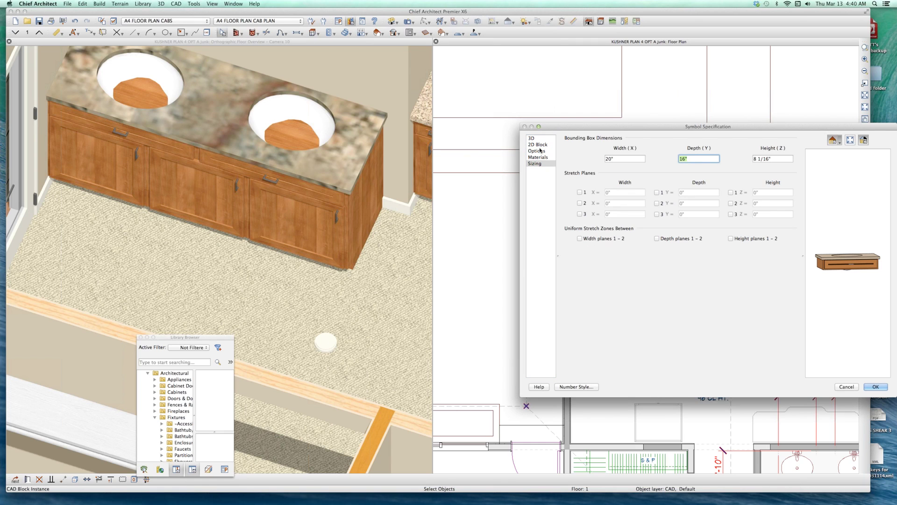
{"action": "type", "text": "7"}
{"action": "key", "text": "Return"}
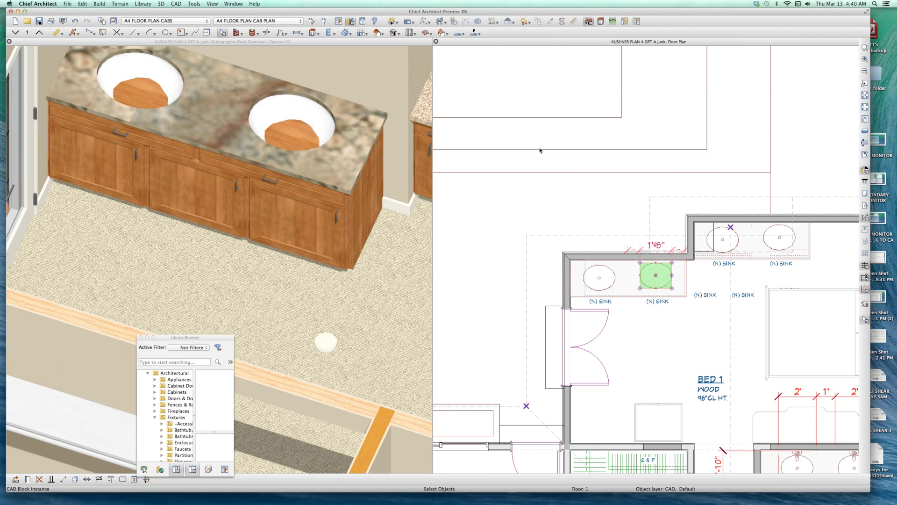
- Inspect the cutout and basin of the sink nearest the wall jog in the 3D vanity view
{"action": "left_click", "coordinate": [625, 123]}
{"action": "left_click", "coordinate": [269, 127]}
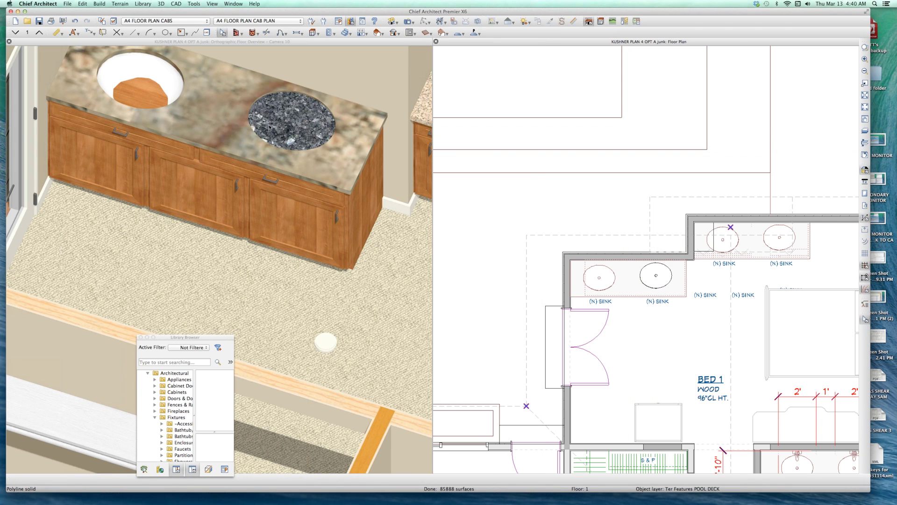
{"action": "scroll", "coordinate": [269, 126], "scroll_direction": "up", "scroll_amount": 1}
{"action": "scroll", "coordinate": [270, 127], "scroll_direction": "down", "scroll_amount": 1}
{"action": "key", "text": "Escape"}
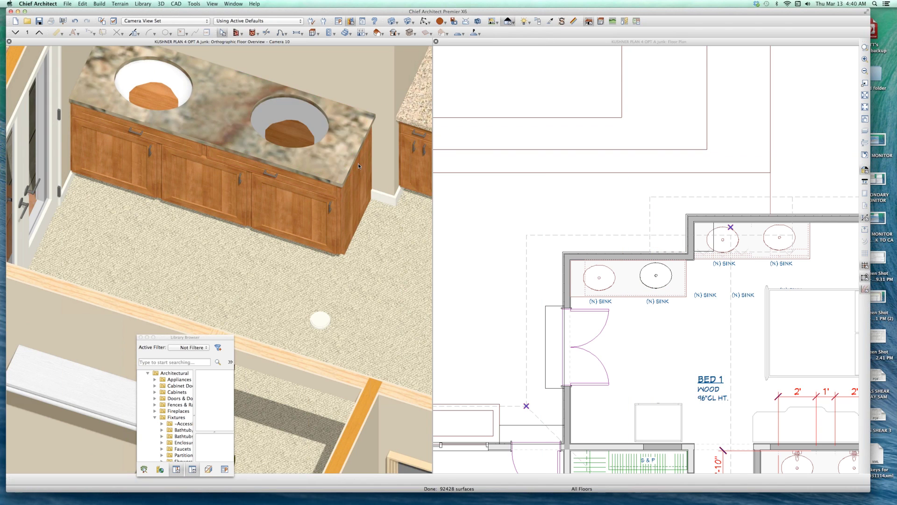
- Review the placement options and bounding-box dimensions of the undermount sink symbol nearest the wall jog, leaving its specification unchanged
{"action": "left_click", "coordinate": [661, 270]}
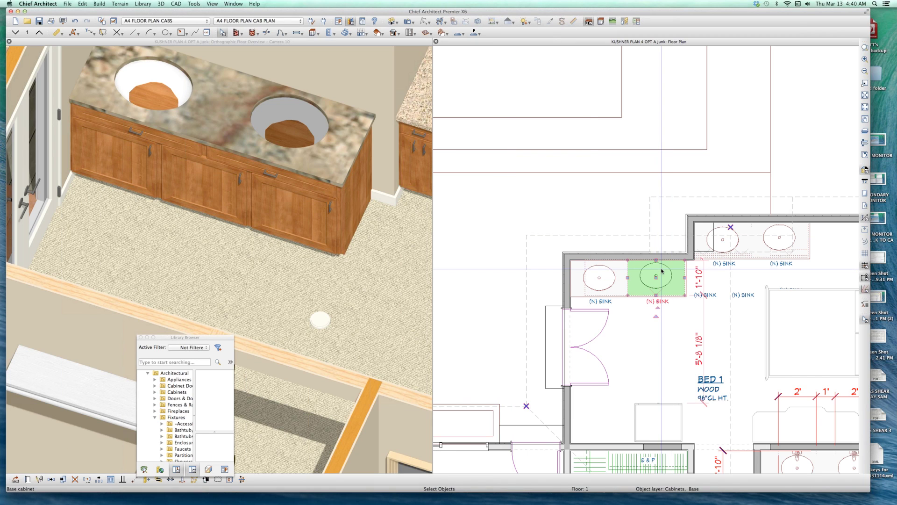
{"action": "left_click", "coordinate": [662, 263]}
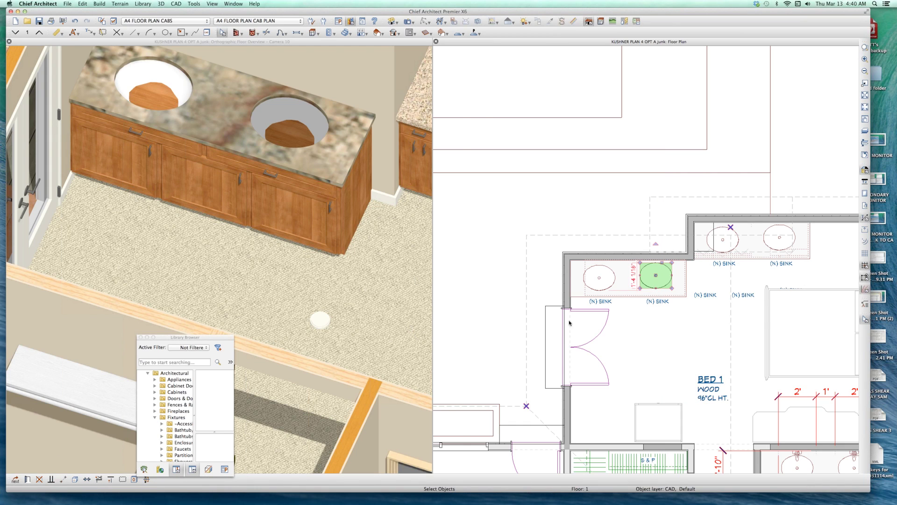
{"action": "key", "text": "super+e"}
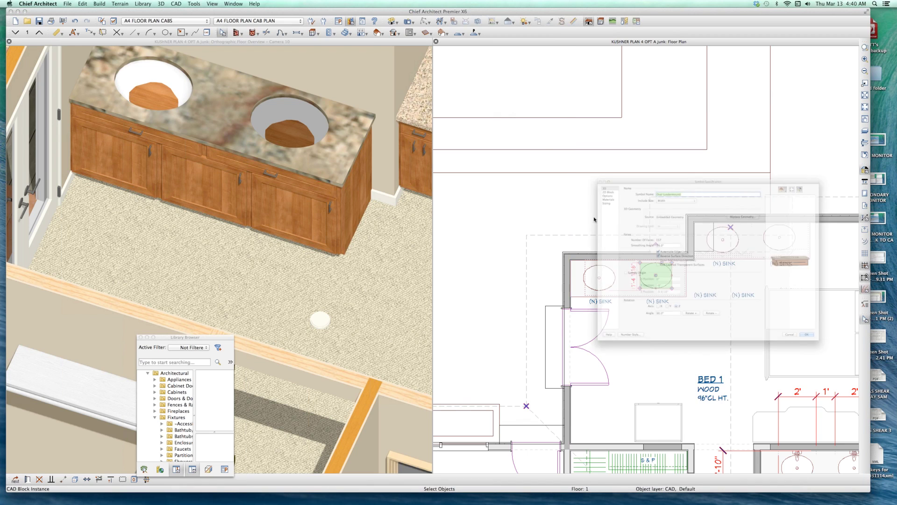
{"action": "left_click", "coordinate": [537, 152]}
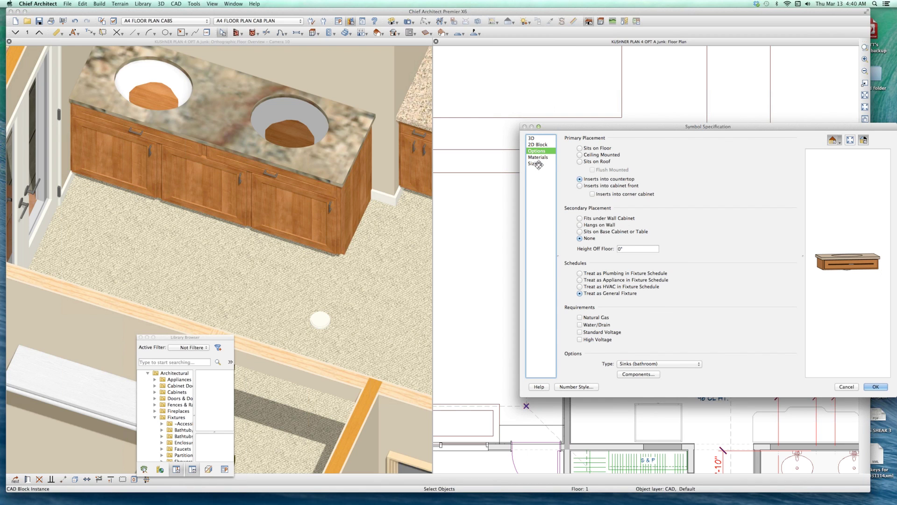
{"action": "left_click", "coordinate": [539, 164]}
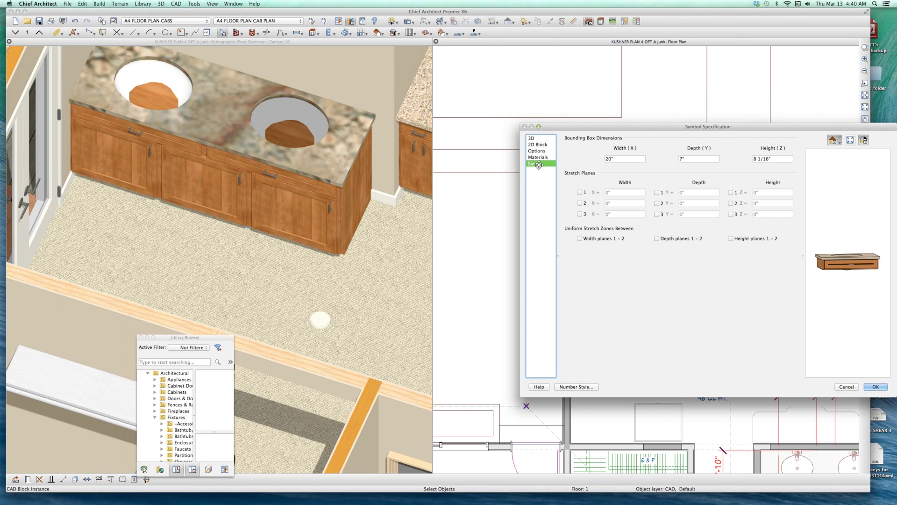
{"action": "left_click", "coordinate": [846, 386]}
{"action": "double_click", "coordinate": [799, 242]}
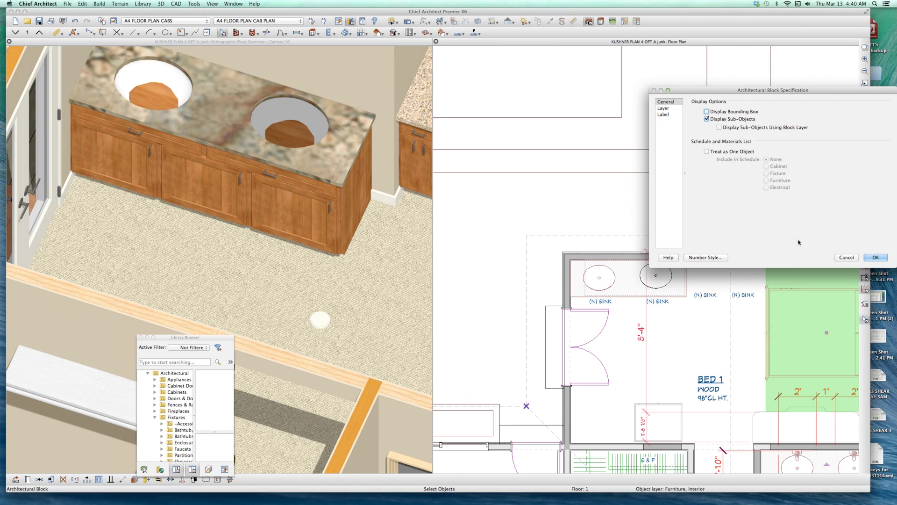
{"action": "left_click", "coordinate": [846, 257]}
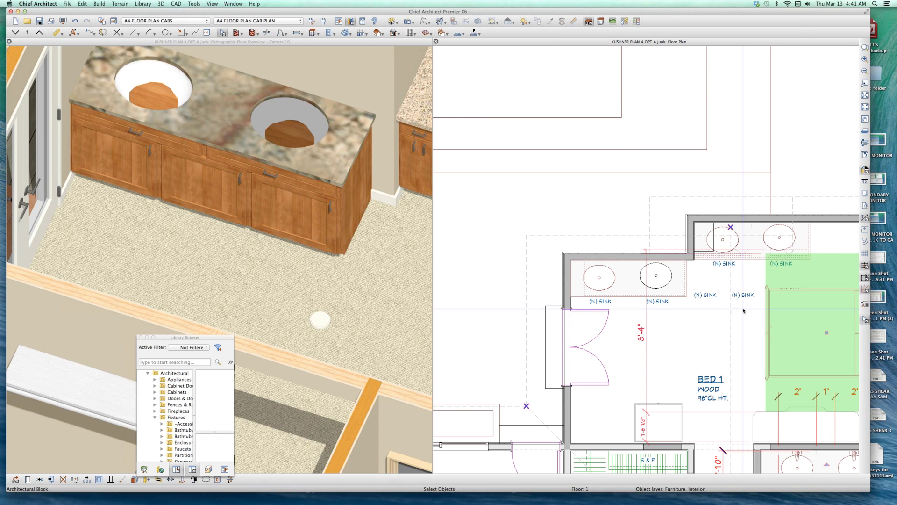
- Examine the three-cabinet vanity and how both sink basins meet the cabinets in the 3D view
{"action": "scroll", "coordinate": [736, 307], "scroll_direction": "down", "scroll_amount": 2}
{"action": "left_click", "coordinate": [270, 187]}
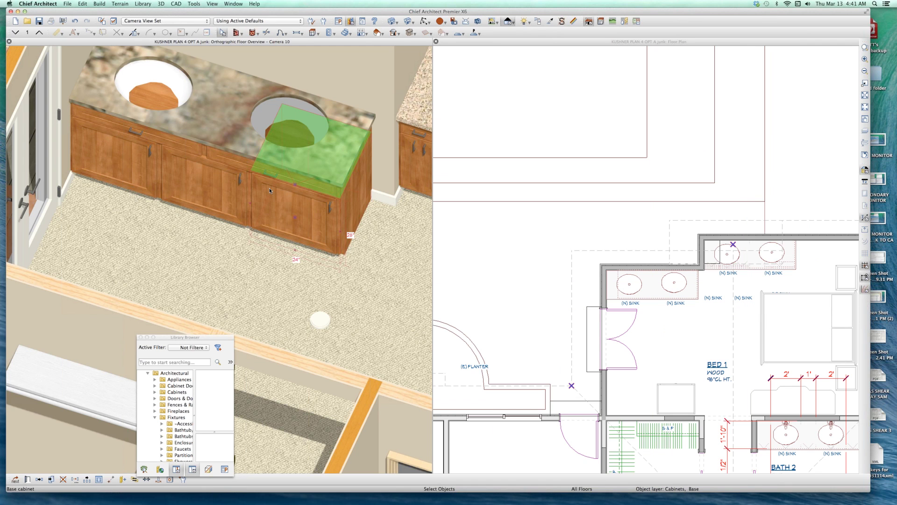
{"action": "scroll", "coordinate": [260, 187], "scroll_direction": "down", "scroll_amount": 2}
{"action": "key", "text": "Escape"}
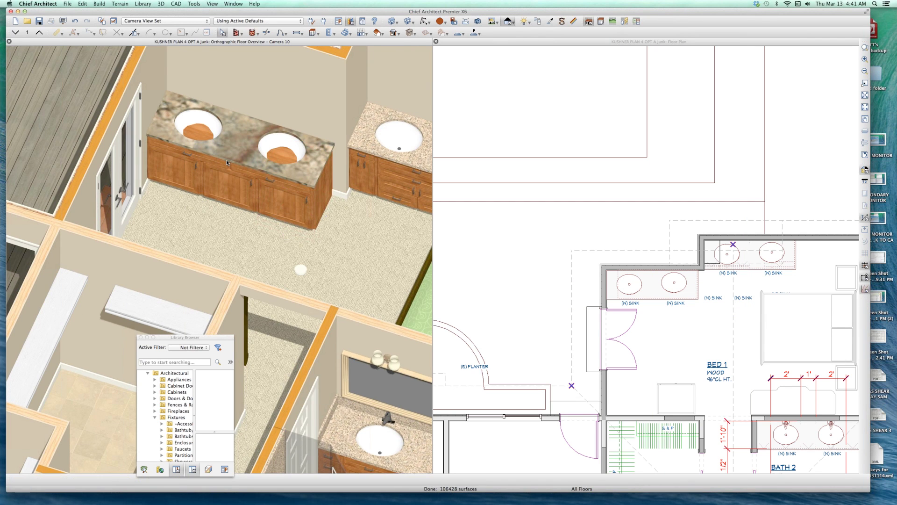
{"action": "scroll", "coordinate": [226, 161], "scroll_direction": "up", "scroll_amount": 2}
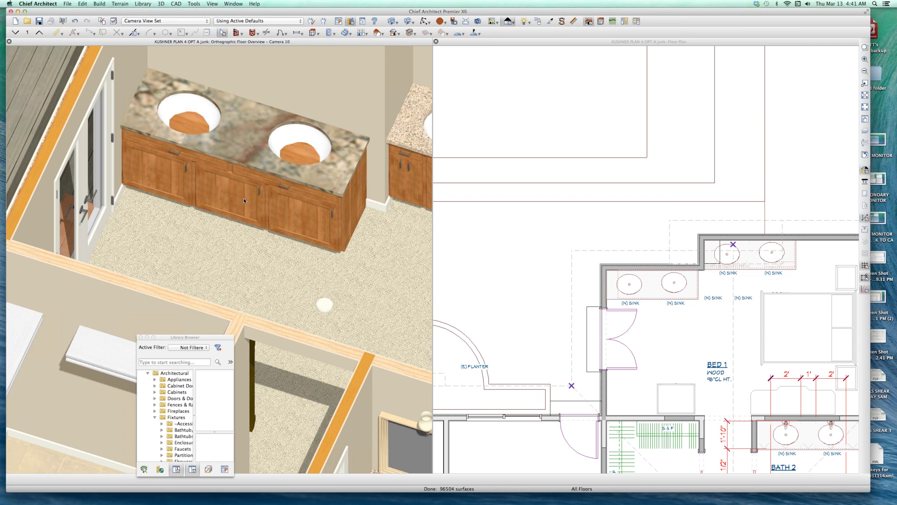
{"action": "scroll", "coordinate": [275, 200], "scroll_direction": "up", "scroll_amount": 1}
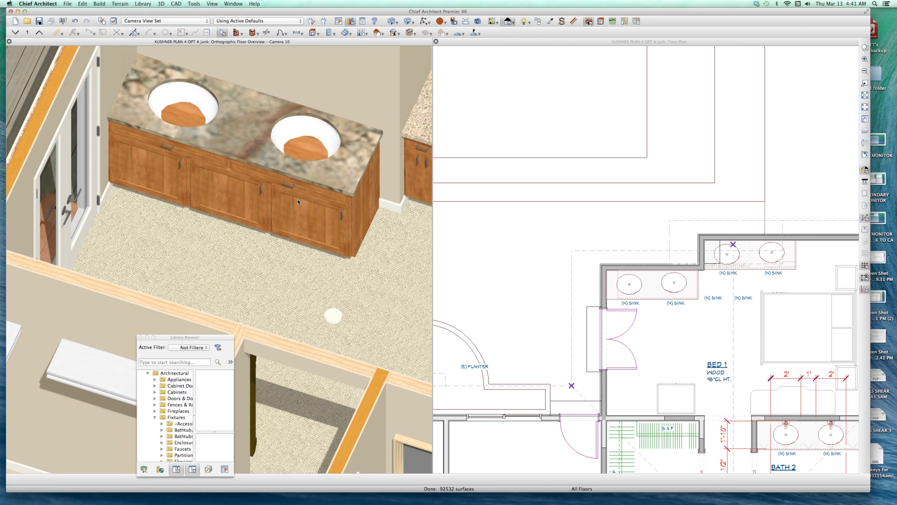
{"action": "scroll", "coordinate": [298, 202], "scroll_direction": "up", "scroll_amount": 3}
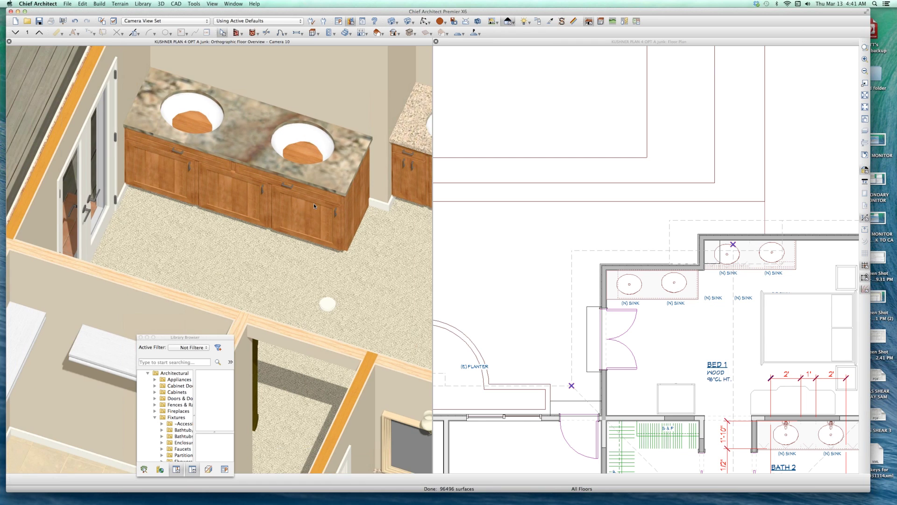
- Set the depth of all three 24" vanity base cabinets to 2"
{"action": "left_click", "coordinate": [246, 197]}
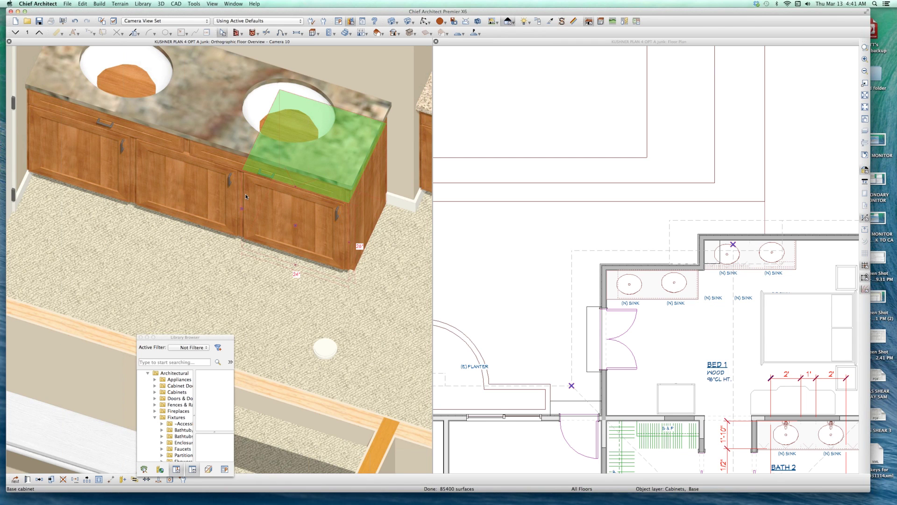
{"action": "left_click", "coordinate": [213, 181], "text": "shift"}
{"action": "left_click", "coordinate": [95, 148], "text": "shift"}
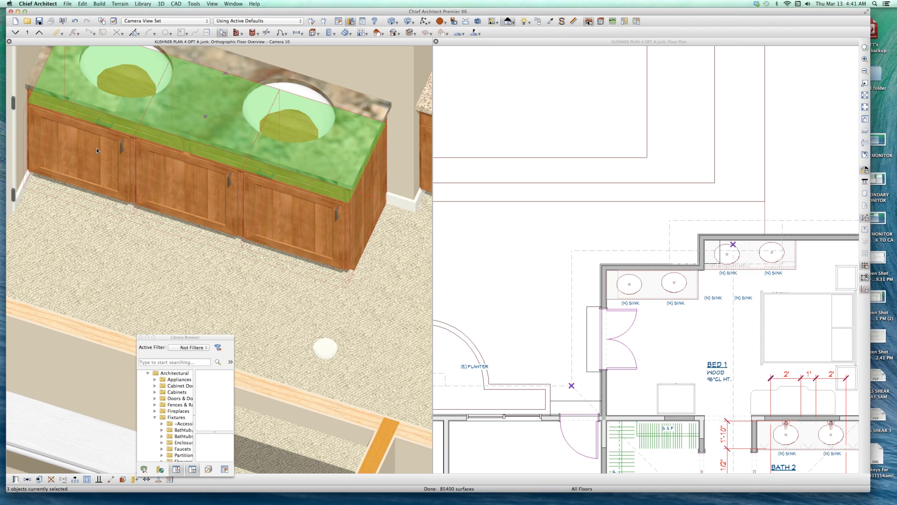
{"action": "key", "text": "super+e"}
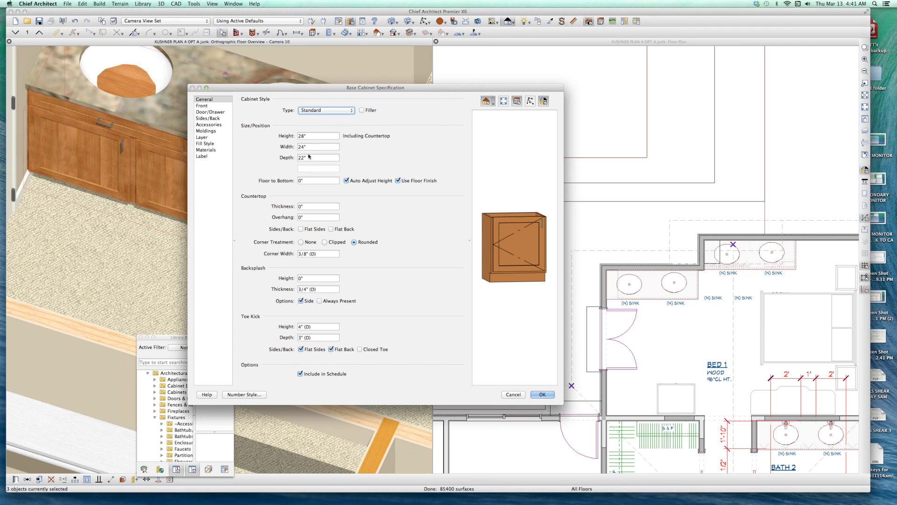
{"action": "left_click_drag", "start_coordinate": [313, 158], "coordinate": [251, 149]}
{"action": "type", "text": "2"}
{"action": "key", "text": "Return"}
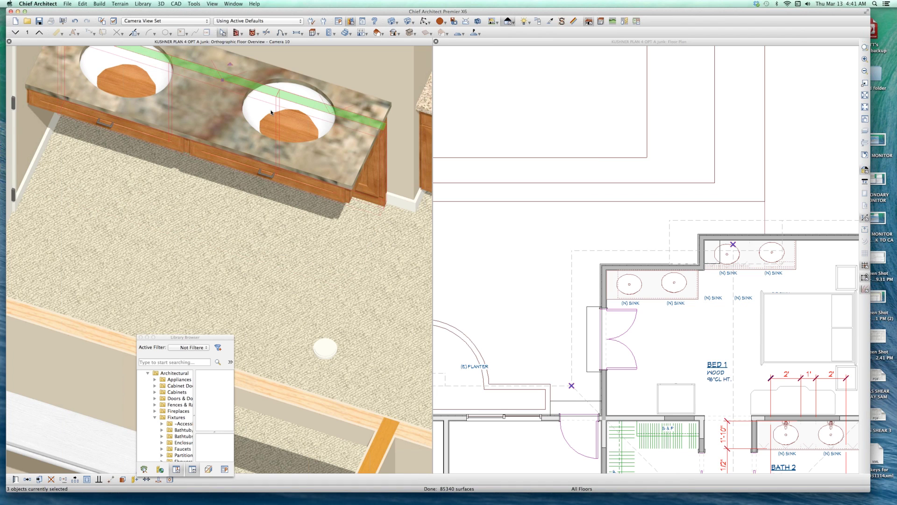
- Move the three thin base cabinets to the vanity's front with a Y Delta of -20"
{"action": "key", "text": "super+t"}
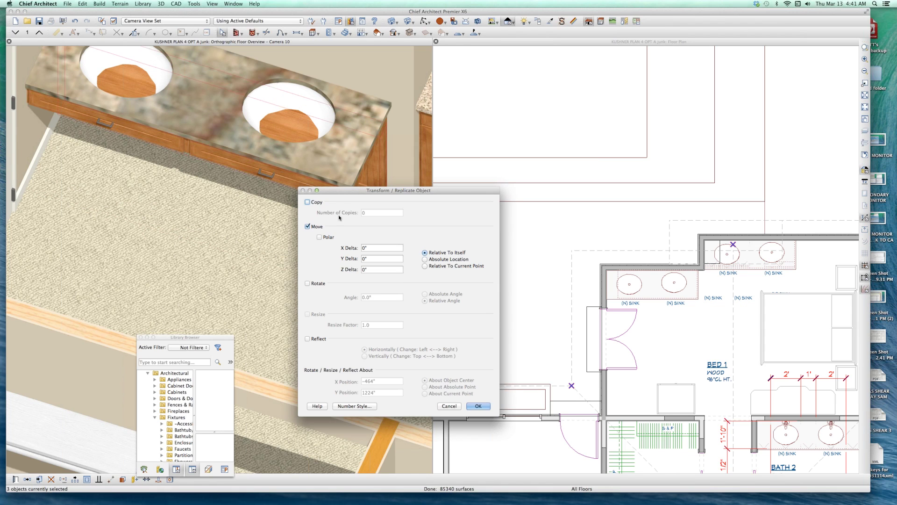
{"action": "left_click", "coordinate": [375, 257]}
{"action": "type", "text": "-20"}
{"action": "left_click", "coordinate": [477, 406]}
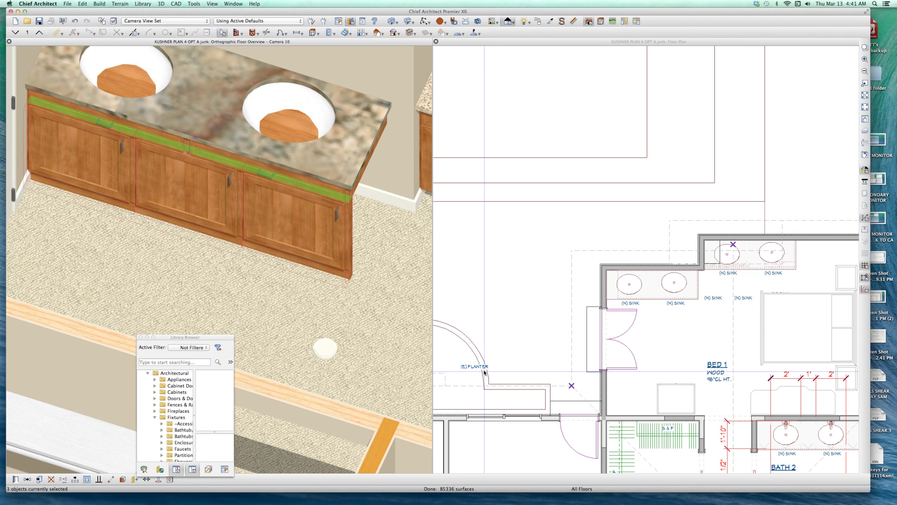
- Select the sink-bearing base cabinet nearest the wall jog and move the Library Browser away from the vanity
{"action": "left_click", "coordinate": [288, 123]}
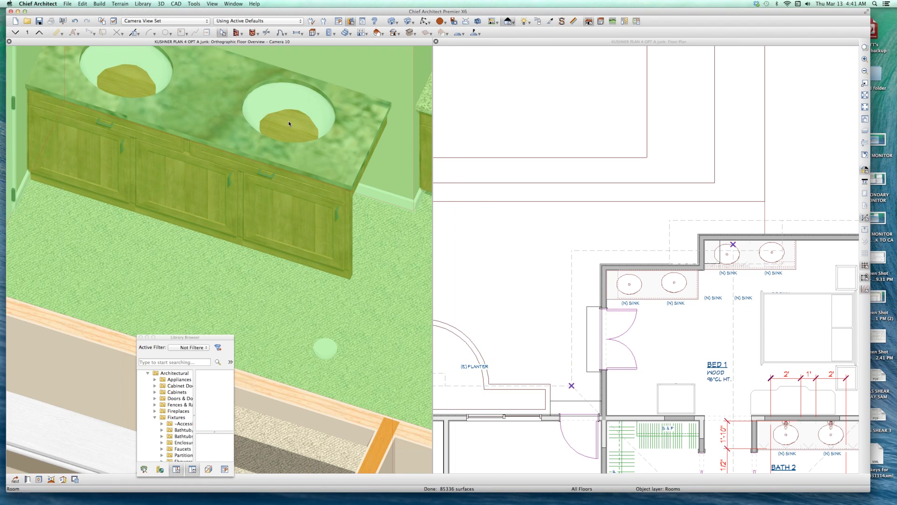
{"action": "key", "text": "Tab"}
{"action": "left_click", "coordinate": [306, 228]}
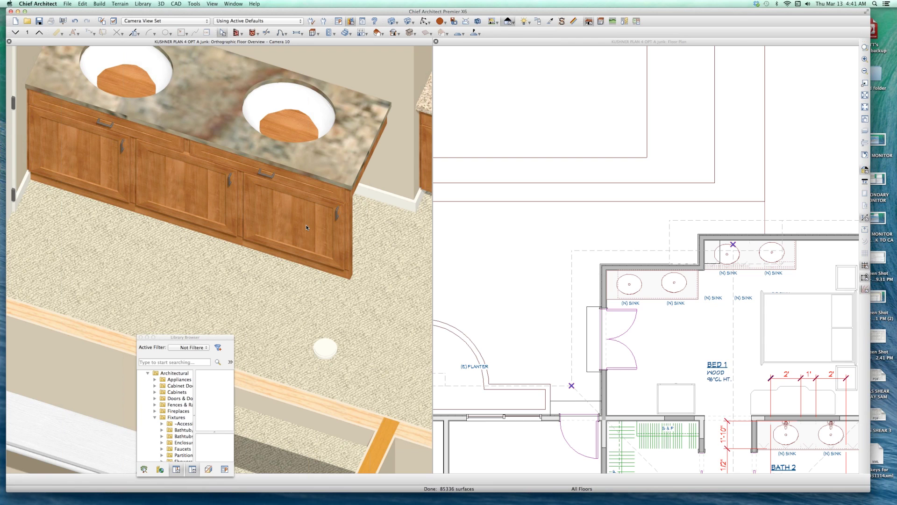
{"action": "left_click", "coordinate": [307, 227]}
{"action": "left_click", "coordinate": [301, 120]}
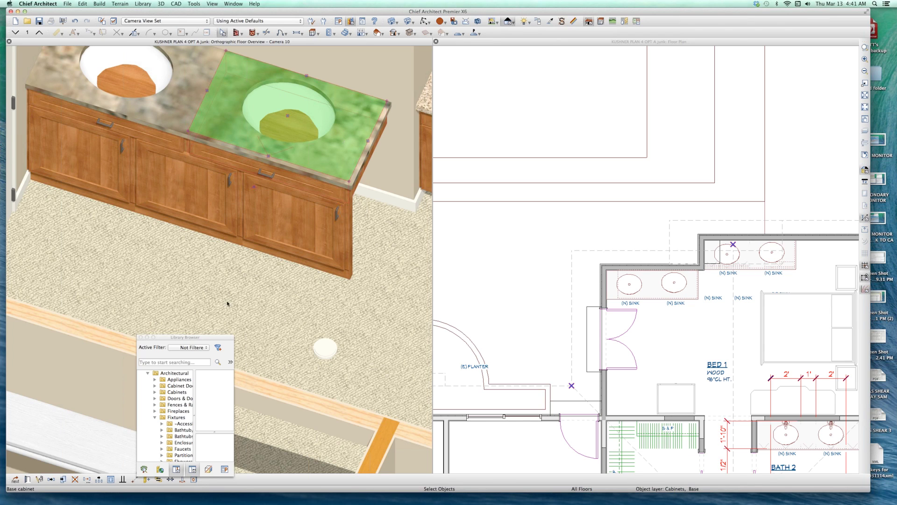
{"action": "left_click_drag", "start_coordinate": [197, 337], "coordinate": [112, 299]}
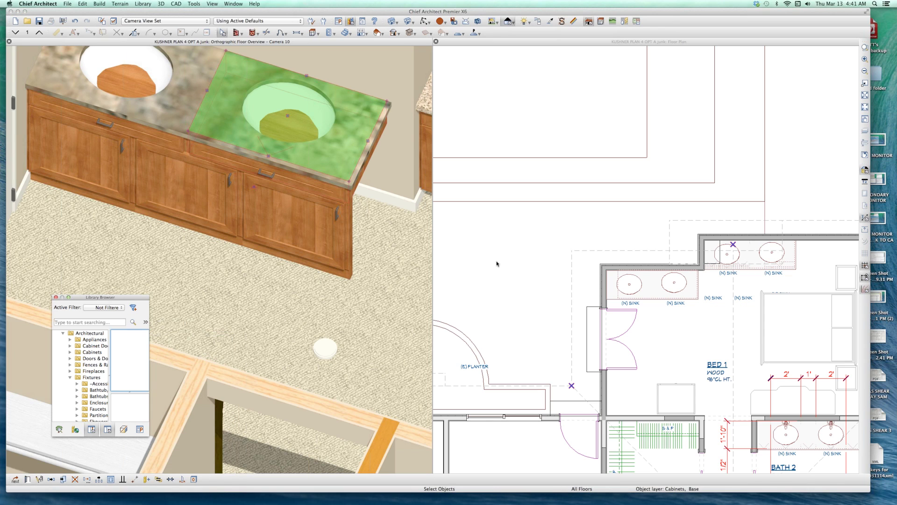
- Delete the custom countertop over the outer sink cabinet of the second vanity beyond the wall jog
{"action": "left_click", "coordinate": [777, 265]}
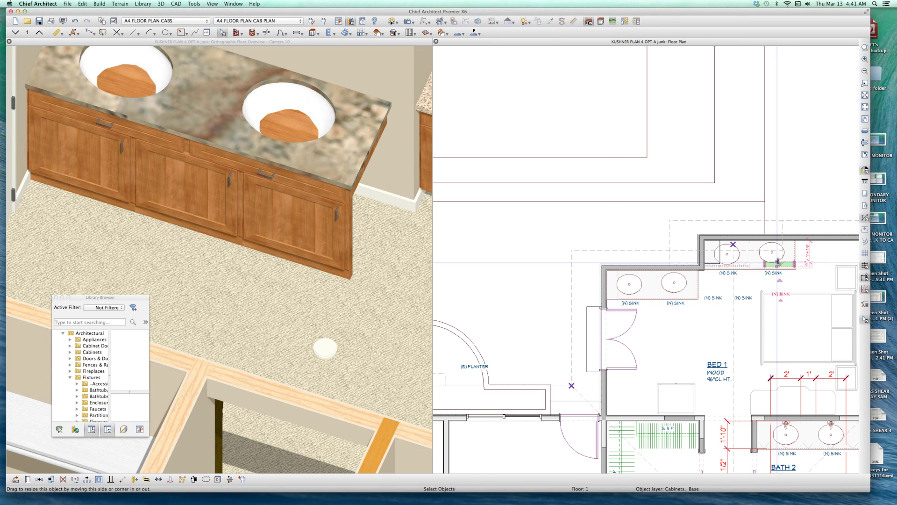
{"action": "left_click", "coordinate": [781, 260]}
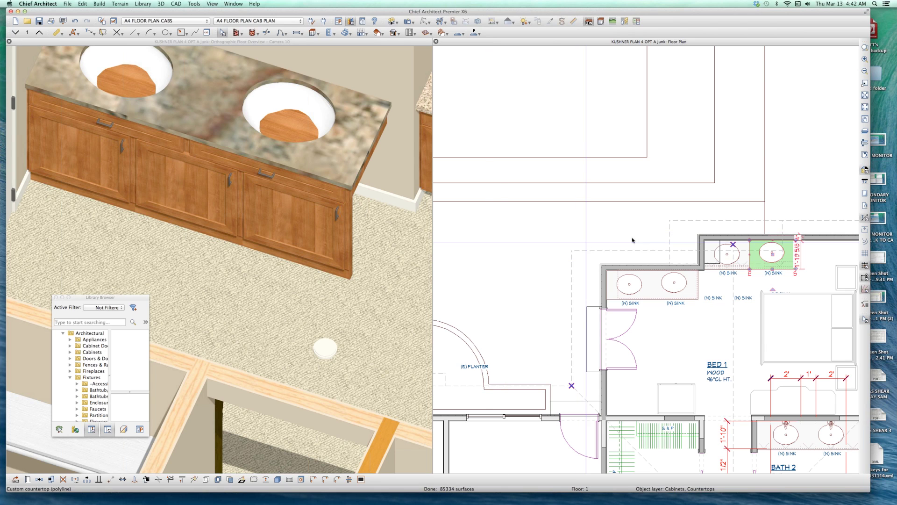
{"action": "key", "text": "Delete"}
- Pull the back edge of the second vanity's outer sink cabinet away from the wall, making it about 17 1/2" deep
{"action": "left_click", "coordinate": [761, 270]}
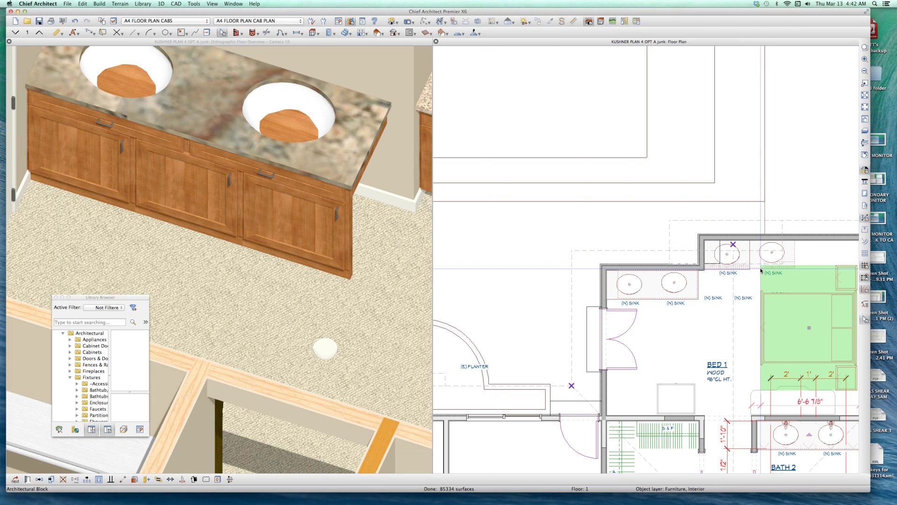
{"action": "key", "text": "Tab"}
{"action": "left_click", "coordinate": [761, 261]}
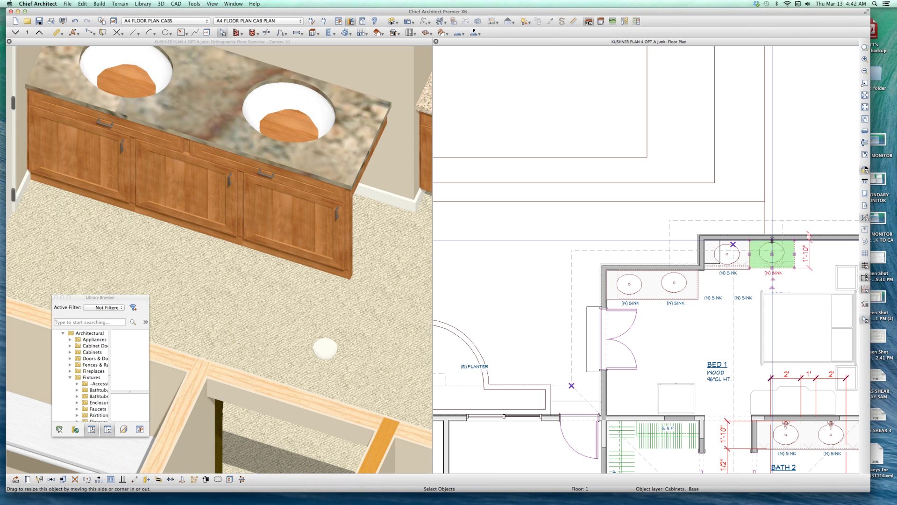
{"action": "left_click_drag", "start_coordinate": [771, 239], "coordinate": [776, 261]}
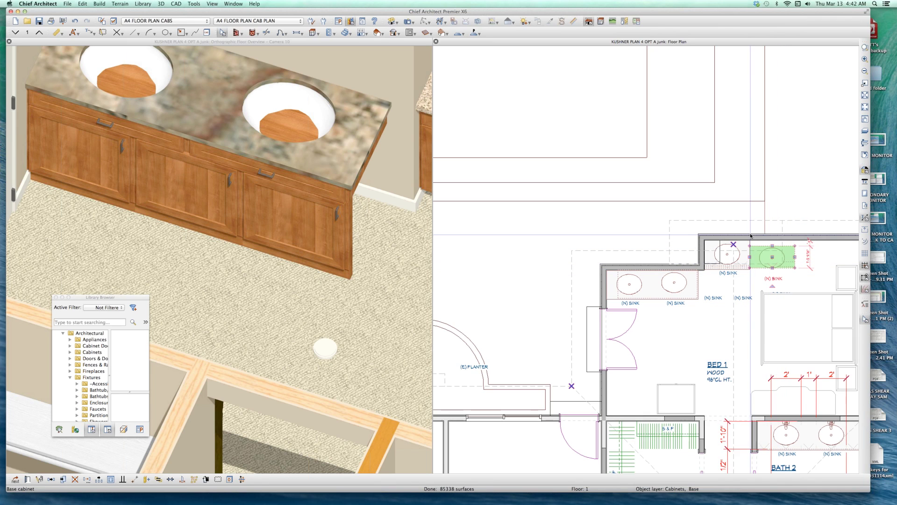
{"action": "scroll", "coordinate": [753, 239], "scroll_direction": "up", "scroll_amount": 2}
{"action": "left_click_drag", "start_coordinate": [785, 255], "coordinate": [807, 303]}
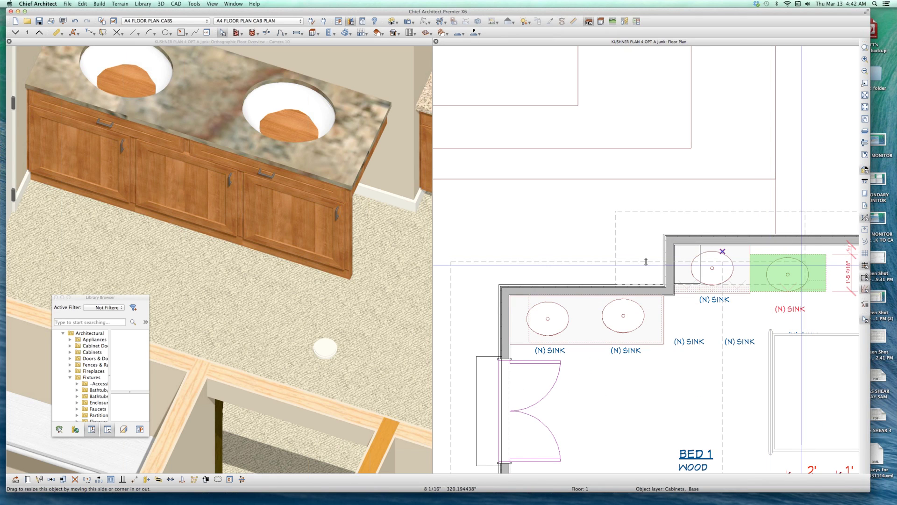
- Compare the sinks and countertops of both vanities on either side of the wall jog in 3D
{"action": "left_click", "coordinate": [215, 213]}
{"action": "scroll", "coordinate": [248, 202], "scroll_direction": "down", "scroll_amount": 6}
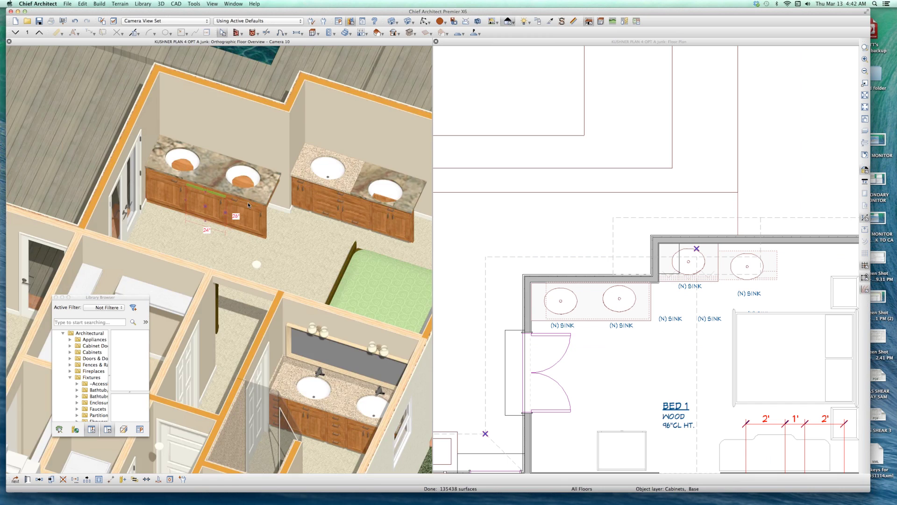
{"action": "scroll", "coordinate": [245, 203], "scroll_direction": "up", "scroll_amount": 2}
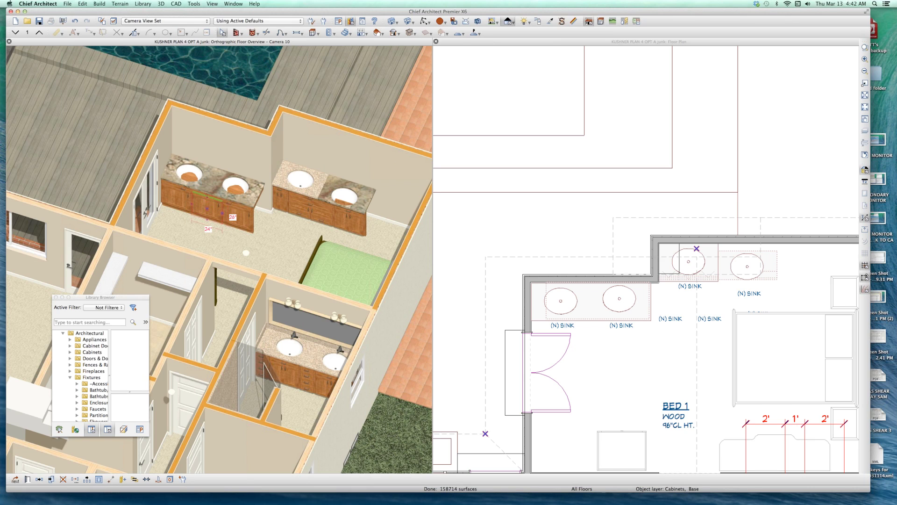
{"action": "left_click", "coordinate": [300, 146]}
{"action": "scroll", "coordinate": [318, 146], "scroll_direction": "up", "scroll_amount": 2}
- Examine the second vanity's sink cabinet beside the wall jog in 3D and its outline in plan
{"action": "left_click", "coordinate": [281, 233]}
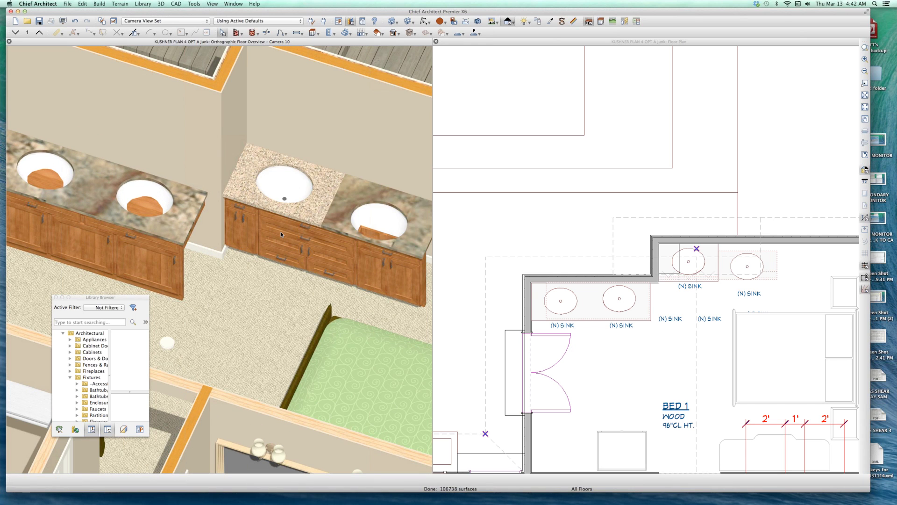
{"action": "left_click", "coordinate": [281, 233]}
{"action": "left_click", "coordinate": [245, 218]}
{"action": "left_click", "coordinate": [316, 181]}
{"action": "left_click", "coordinate": [317, 196]}
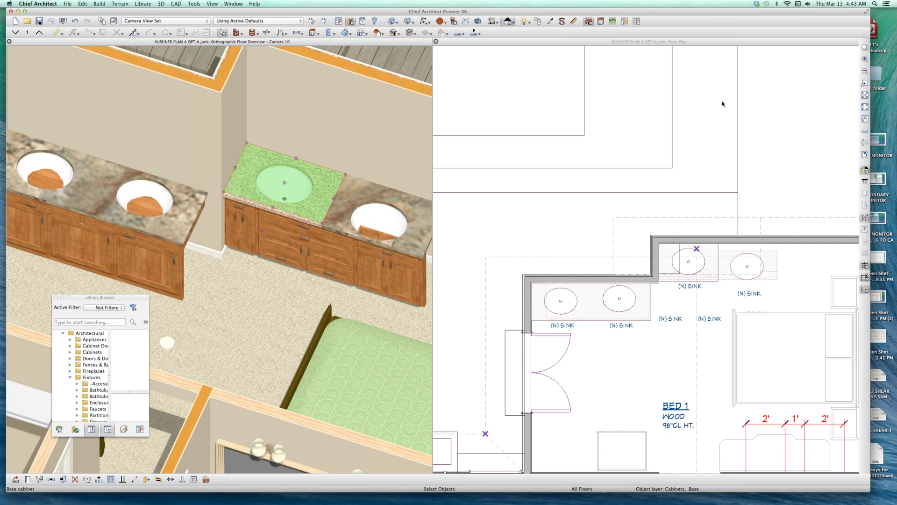
{"action": "left_click", "coordinate": [695, 208]}
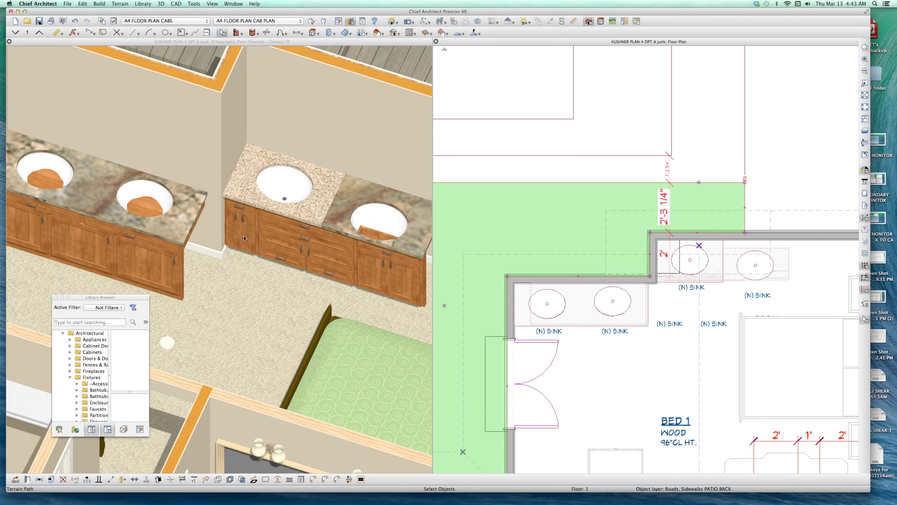
- Delete the drawer cabinet and the narrow door cabinet in front of the second vanity's sink beside the wall jog
{"action": "left_click", "coordinate": [243, 235]}
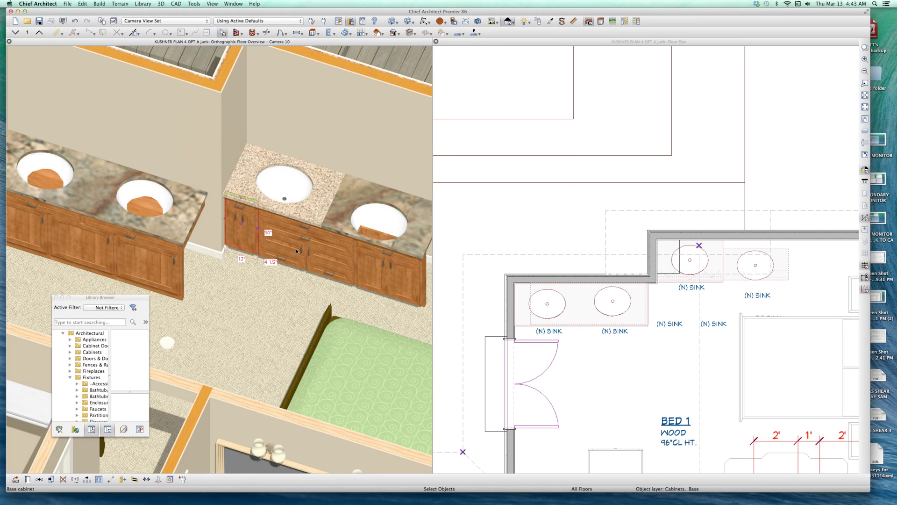
{"action": "left_click", "coordinate": [288, 237]}
{"action": "scroll", "coordinate": [288, 237], "scroll_direction": "up", "scroll_amount": 2}
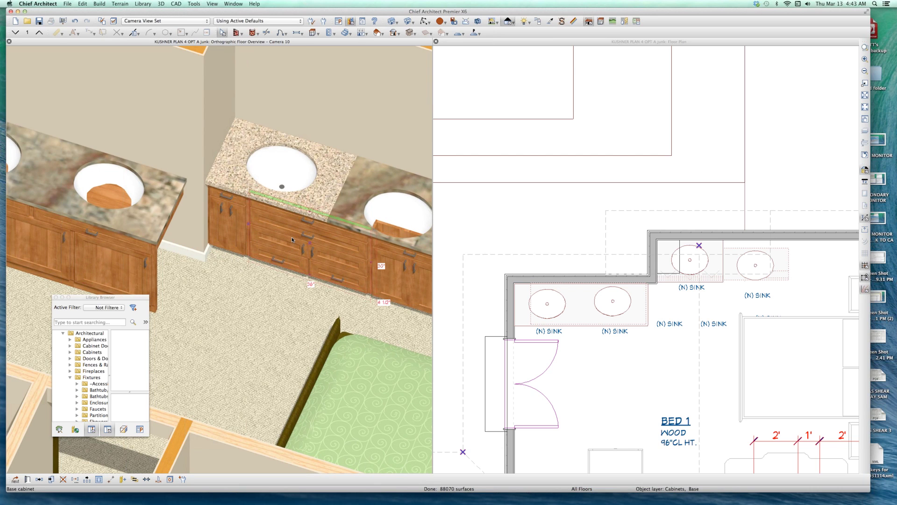
{"action": "left_click", "coordinate": [218, 224], "text": "shift"}
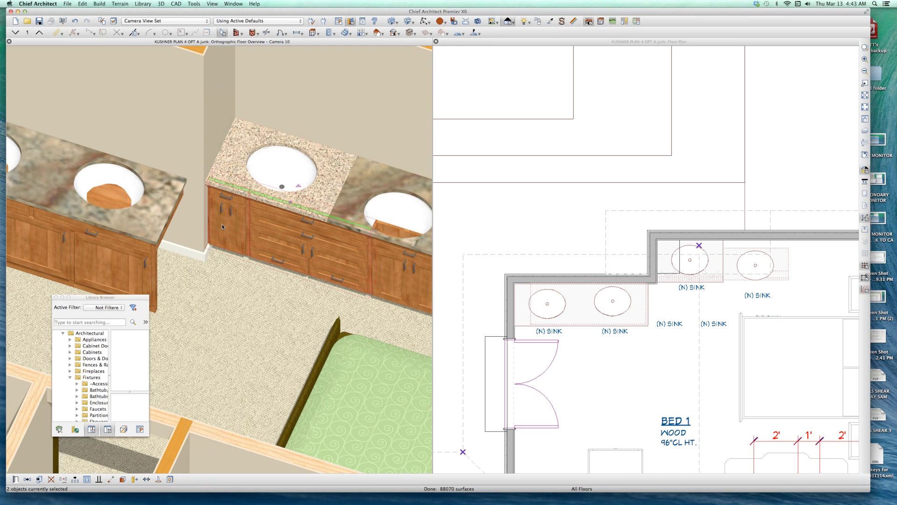
{"action": "key", "text": "Delete"}
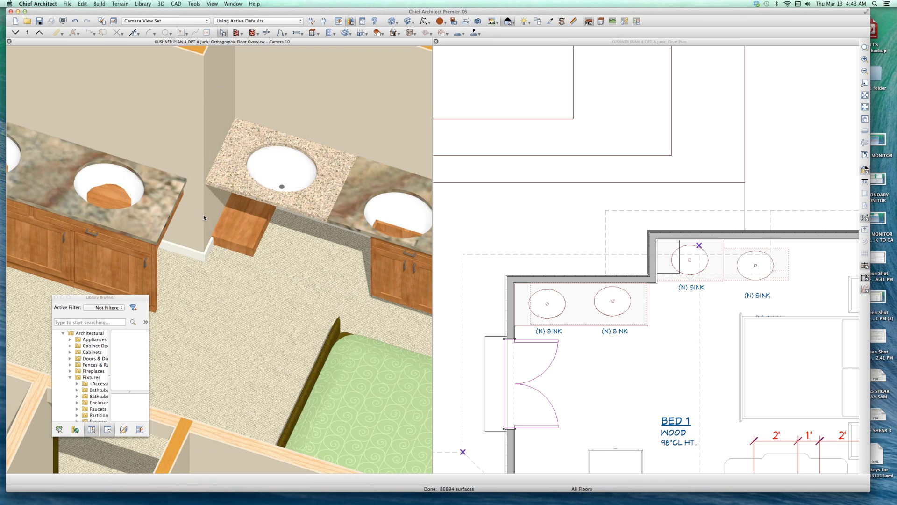
- Examine the second vanity's sink countertop beside the wall jog in 3D, including the bowl's underside from a lower angle
{"action": "scroll", "coordinate": [204, 217], "scroll_direction": "down", "scroll_amount": 2}
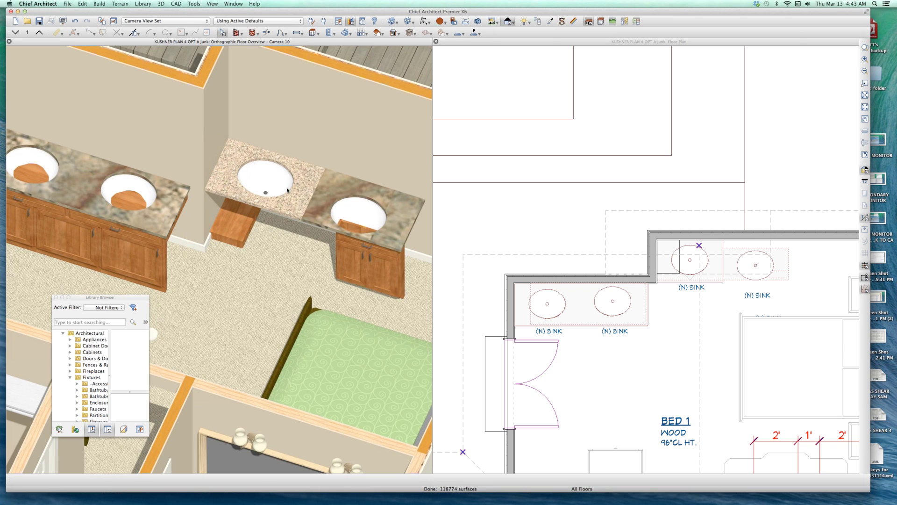
{"action": "scroll", "coordinate": [275, 191], "scroll_direction": "up", "scroll_amount": 2}
{"action": "left_click", "coordinate": [286, 189]}
{"action": "scroll", "coordinate": [287, 189], "scroll_direction": "up", "scroll_amount": 1}
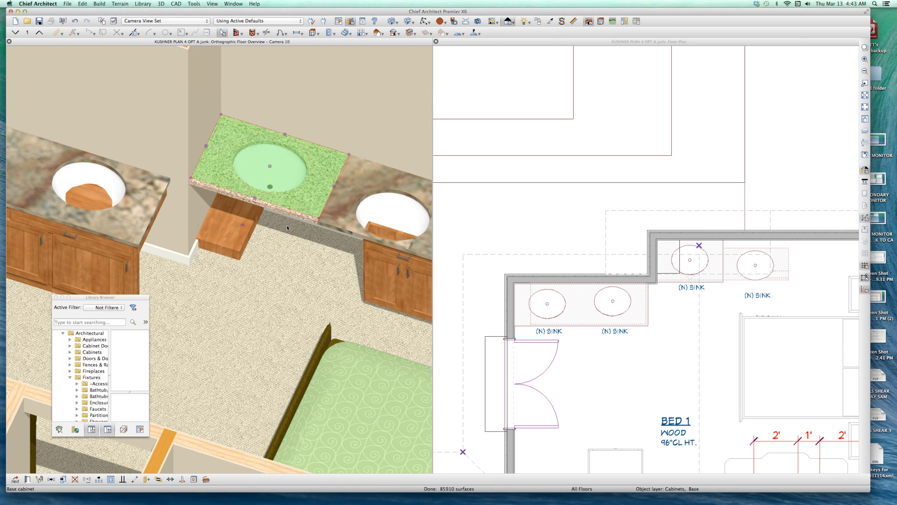
{"action": "key", "text": "Escape"}
{"action": "key", "text": "p"}
{"action": "left_click_drag", "start_coordinate": [287, 262], "coordinate": [281, 262]}
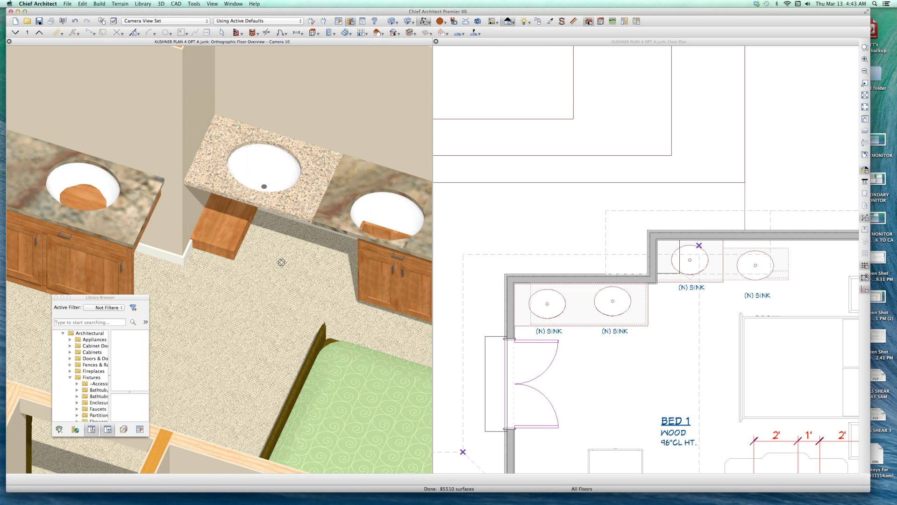
{"action": "scroll", "coordinate": [282, 262], "scroll_direction": "down", "scroll_amount": 5}
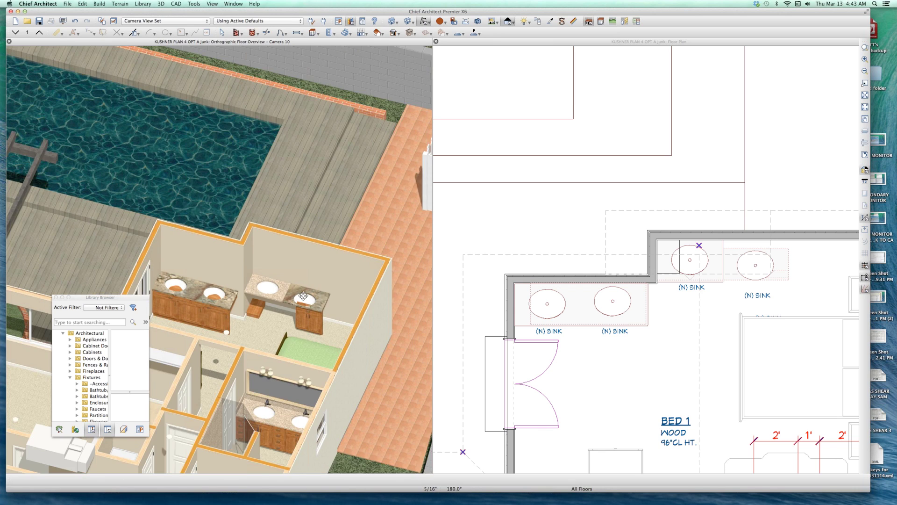
{"action": "left_click_drag", "start_coordinate": [303, 296], "coordinate": [329, 441]}
{"action": "scroll", "coordinate": [308, 227], "scroll_direction": "down", "scroll_amount": 3}
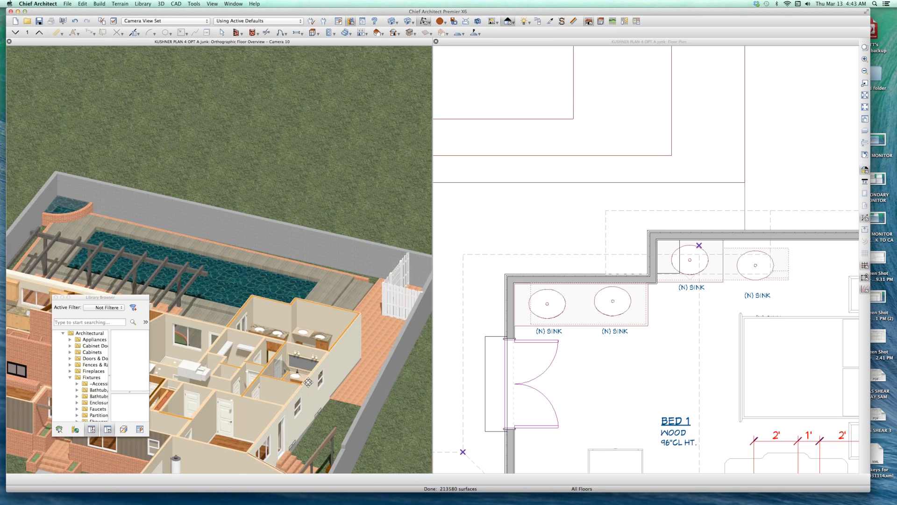
{"action": "left_click_drag", "start_coordinate": [308, 382], "coordinate": [294, 262]}
{"action": "scroll", "coordinate": [294, 262], "scroll_direction": "up", "scroll_amount": 5}
{"action": "scroll", "coordinate": [320, 205], "scroll_direction": "up", "scroll_amount": 3}
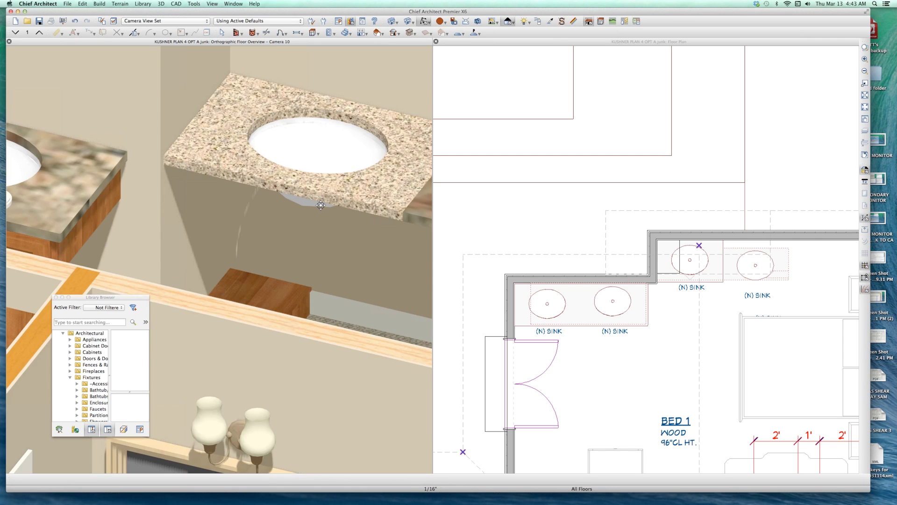
{"action": "left_click_drag", "start_coordinate": [320, 205], "coordinate": [284, 309]}
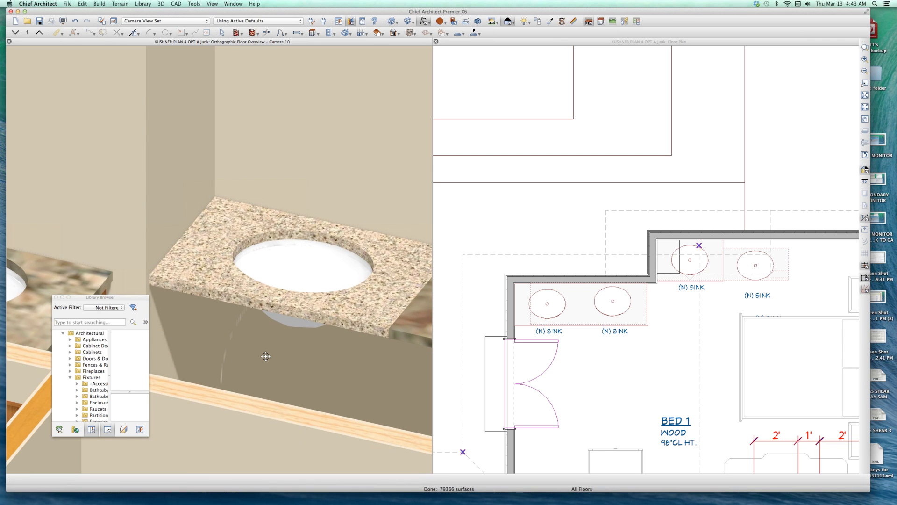
{"action": "scroll", "coordinate": [265, 356], "scroll_direction": "down", "scroll_amount": 2}
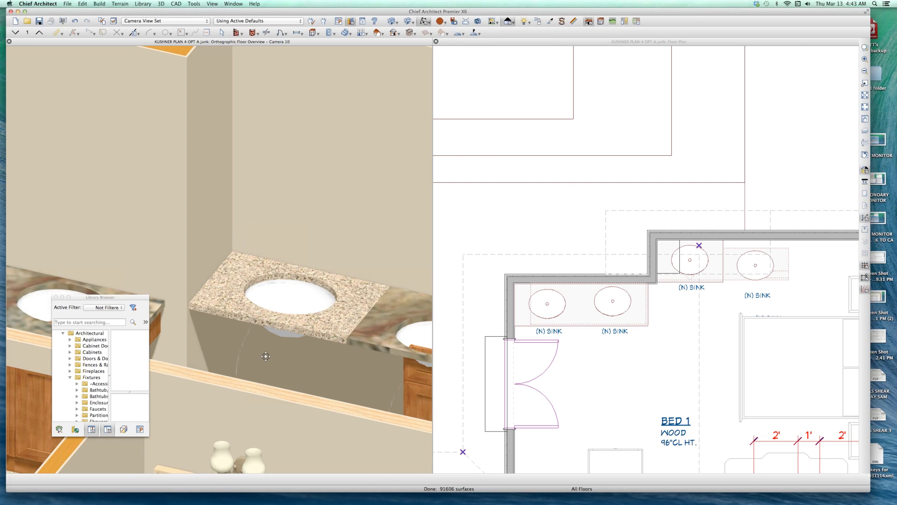
- Review the size, countertop and front settings in the specification of the thin sink cabinet beside the wall jog
{"action": "key", "text": "space"}
{"action": "left_click", "coordinate": [313, 309]}
{"action": "scroll", "coordinate": [313, 310], "scroll_direction": "down", "scroll_amount": 3}
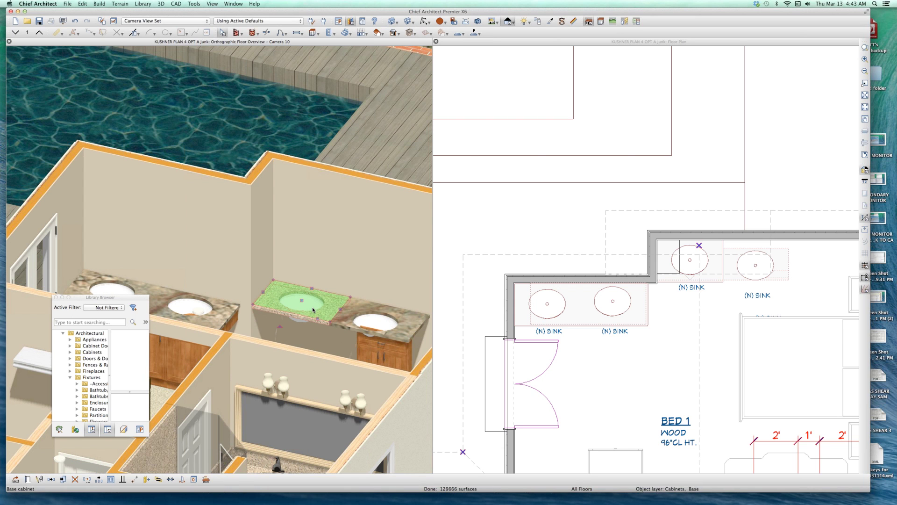
{"action": "key", "text": "super+e"}
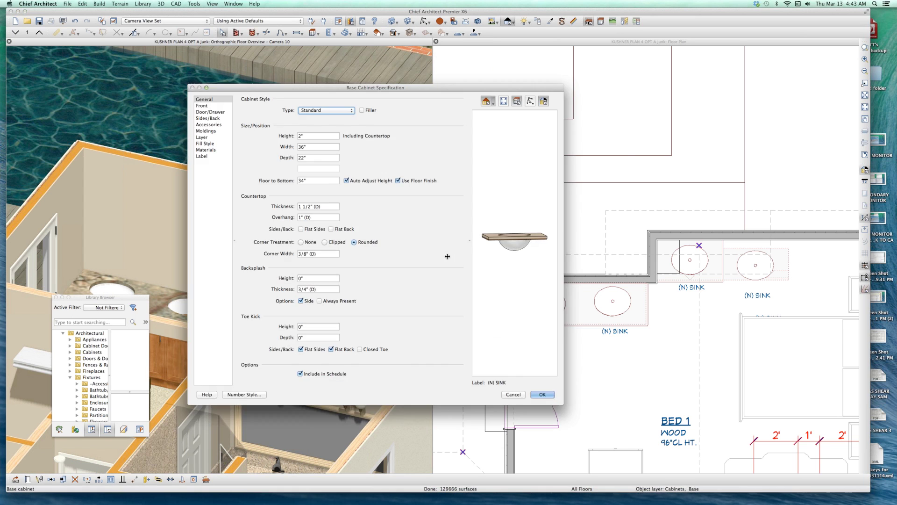
{"action": "scroll", "coordinate": [491, 243], "scroll_direction": "up", "scroll_amount": 1}
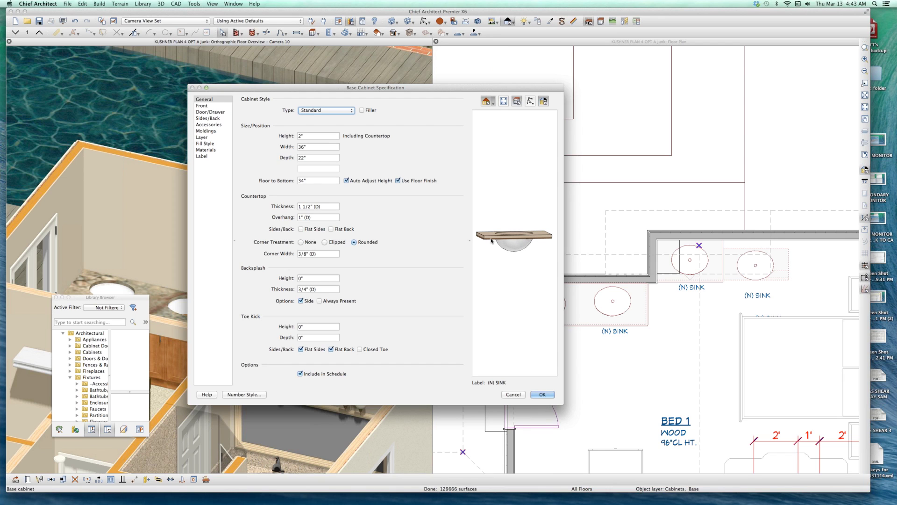
{"action": "left_click", "coordinate": [491, 239]}
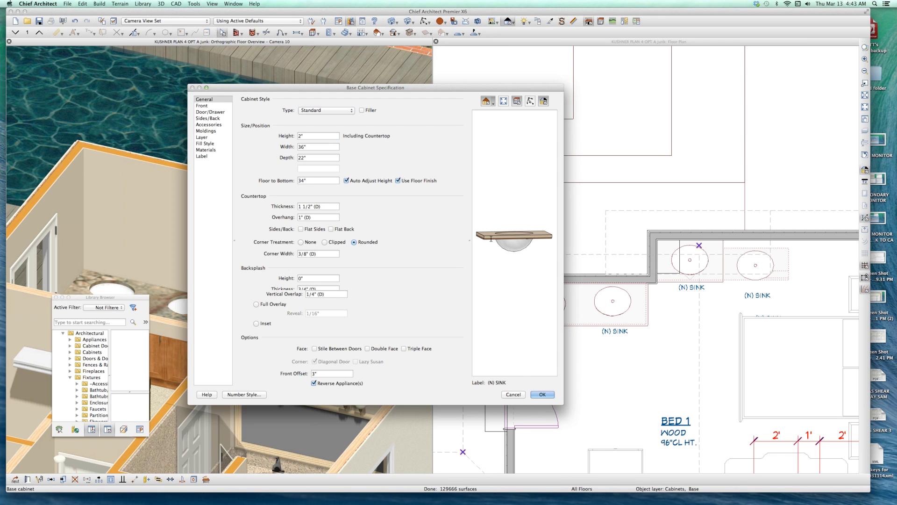
{"action": "left_click", "coordinate": [514, 395]}
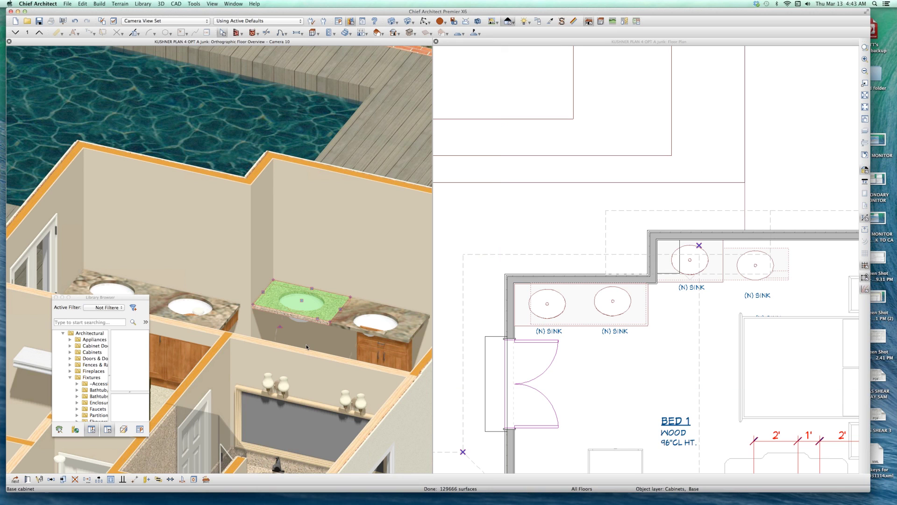
{"action": "key", "text": "Escape"}
- Set the thin sink cabinet's height, including the countertop, to 4"
{"action": "left_click", "coordinate": [299, 317]}
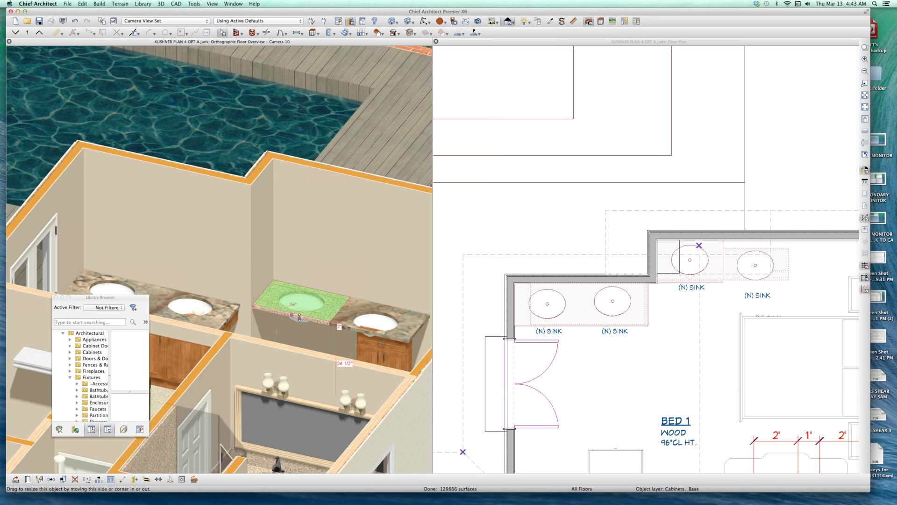
{"action": "scroll", "coordinate": [299, 318], "scroll_direction": "up", "scroll_amount": 5}
{"action": "scroll", "coordinate": [300, 315], "scroll_direction": "up", "scroll_amount": 2}
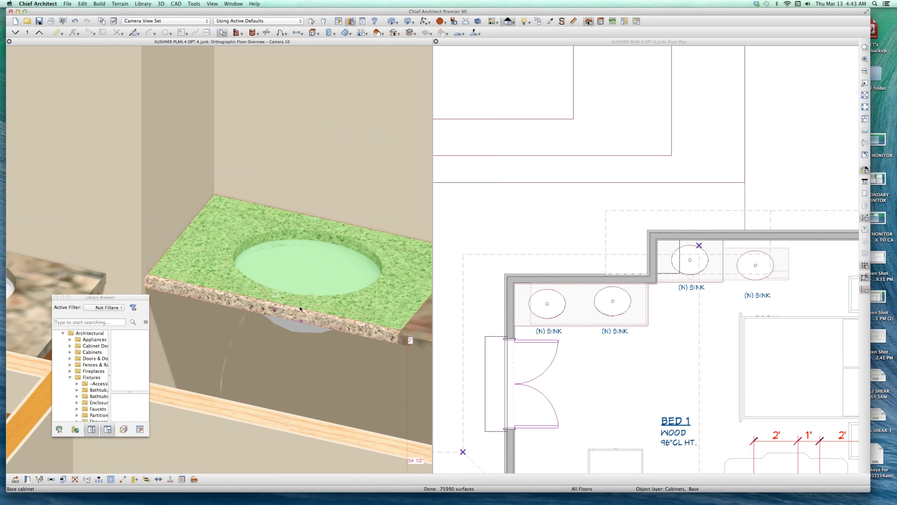
{"action": "double_click", "coordinate": [399, 242]}
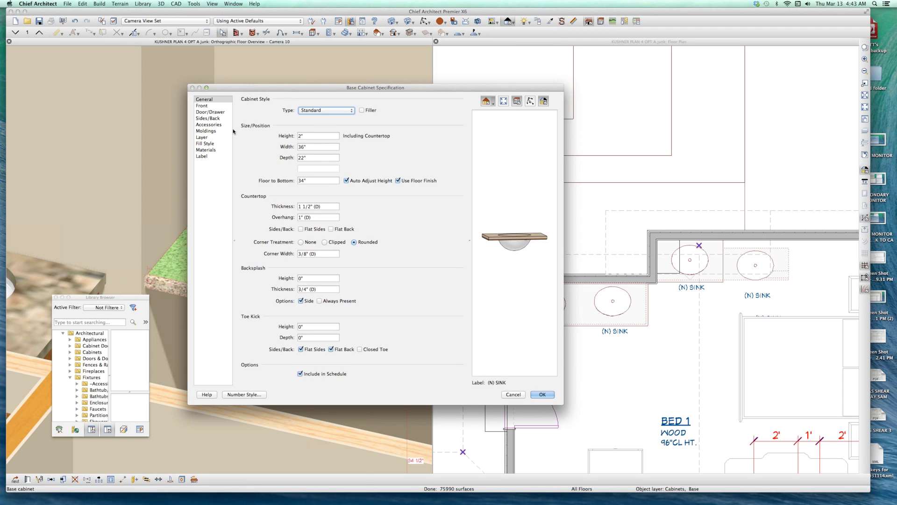
{"action": "left_click", "coordinate": [312, 135]}
{"action": "type", "text": "4"}
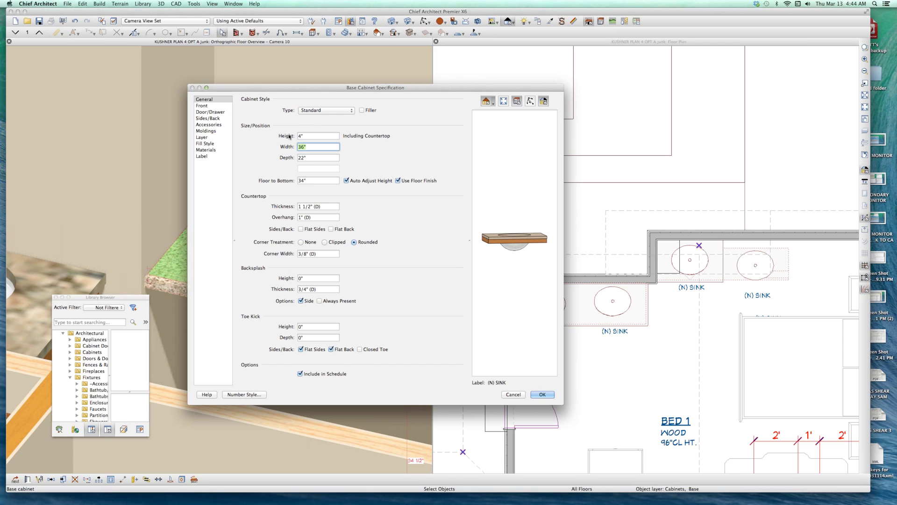
{"action": "key", "text": "Return"}
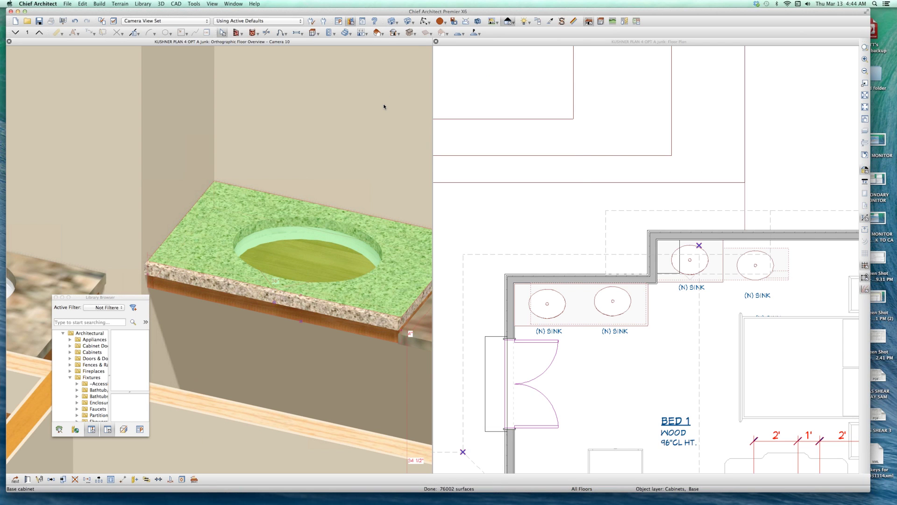
- Set the thin sink cabinet's floor-to-bottom distance to 32"
{"action": "double_click", "coordinate": [386, 288]}
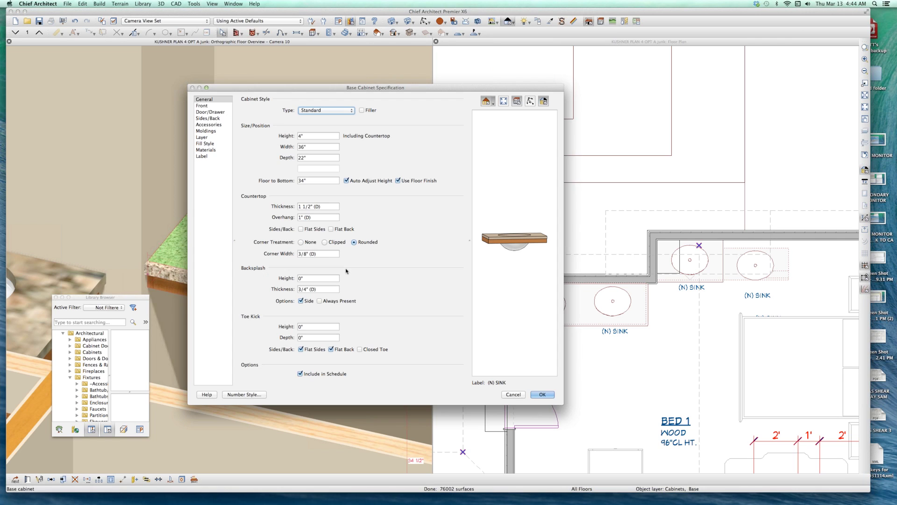
{"action": "double_click", "coordinate": [319, 182]}
{"action": "type", "text": "30"}
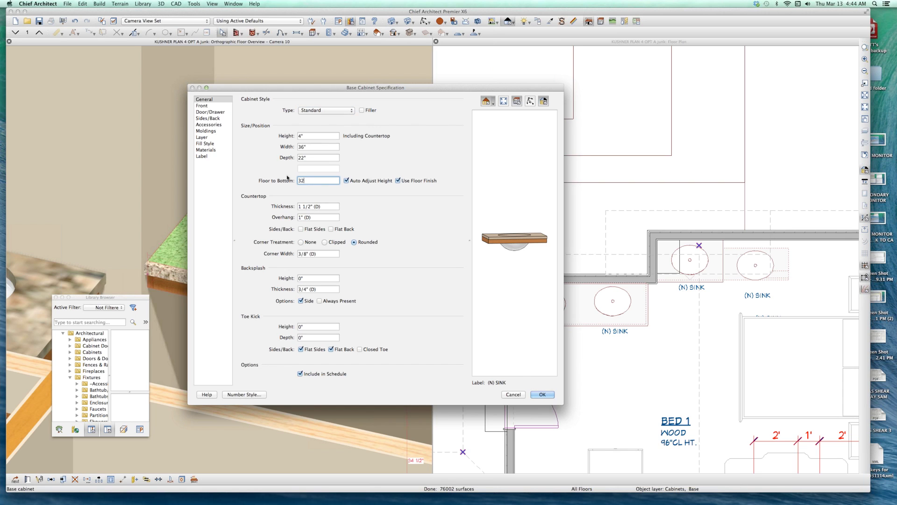
{"action": "key", "text": "Return"}
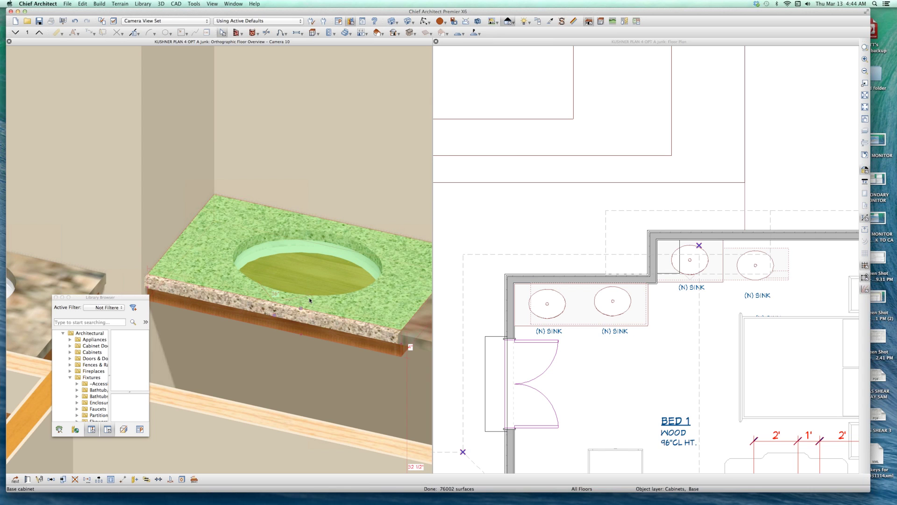
- Change the sink cabinet's front face item from Blank Area to Separation and check the sink opening in 3D
{"action": "scroll", "coordinate": [310, 297], "scroll_direction": "up", "scroll_amount": 2}
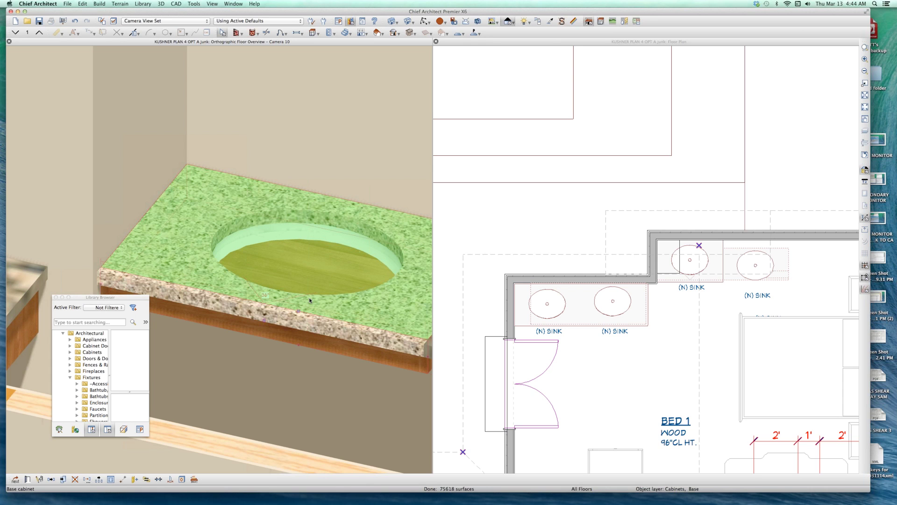
{"action": "double_click", "coordinate": [341, 276]}
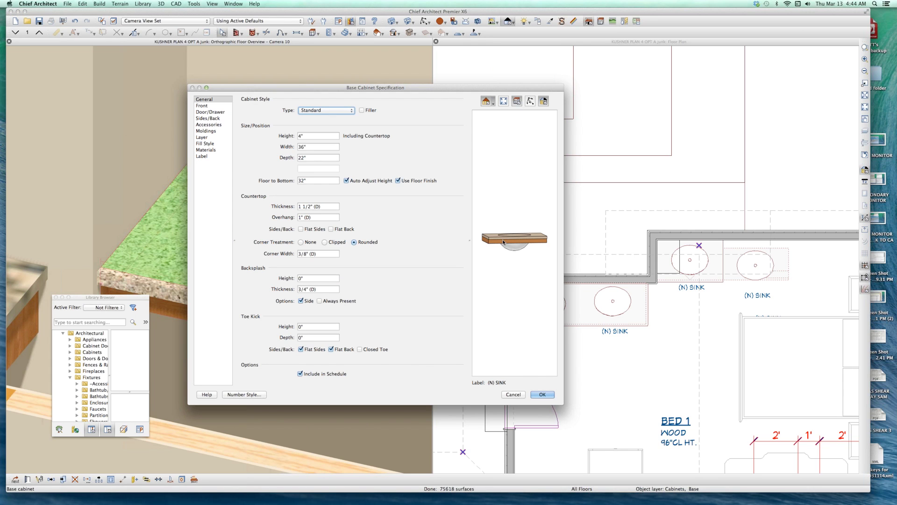
{"action": "left_click", "coordinate": [504, 241]}
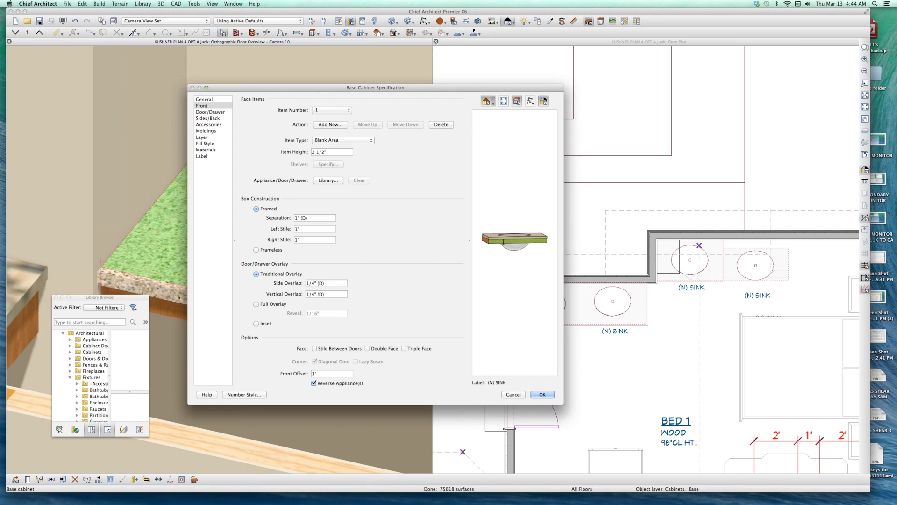
{"action": "left_click", "coordinate": [348, 140]}
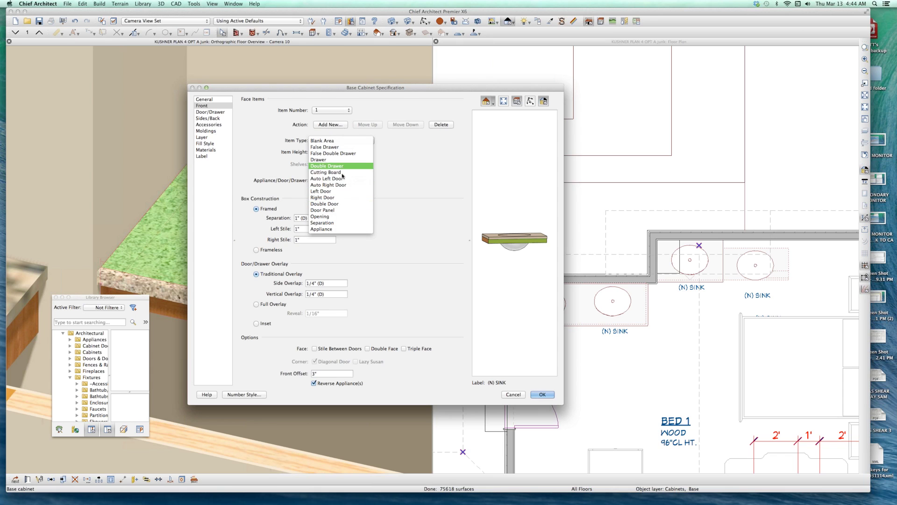
{"action": "left_click", "coordinate": [327, 223]}
{"action": "left_click", "coordinate": [542, 395]}
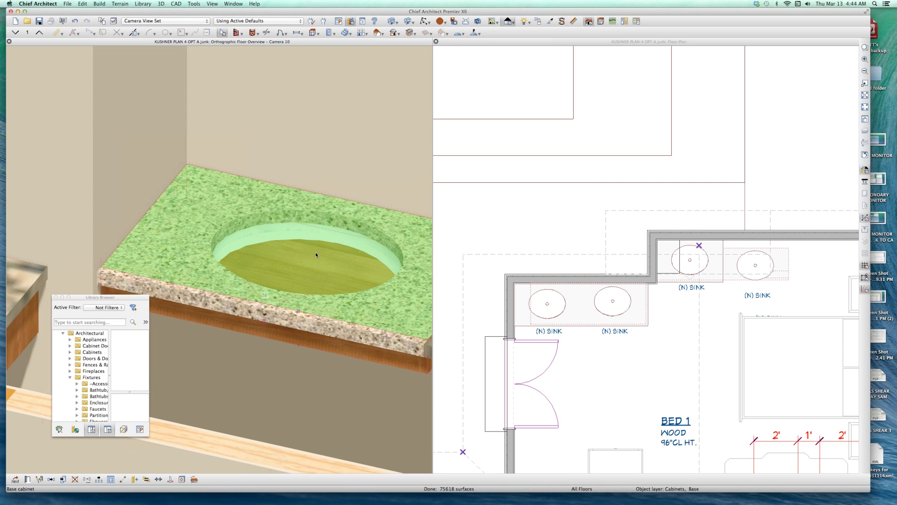
{"action": "key", "text": "Escape"}
{"action": "scroll", "coordinate": [307, 252], "scroll_direction": "down", "scroll_amount": 2}
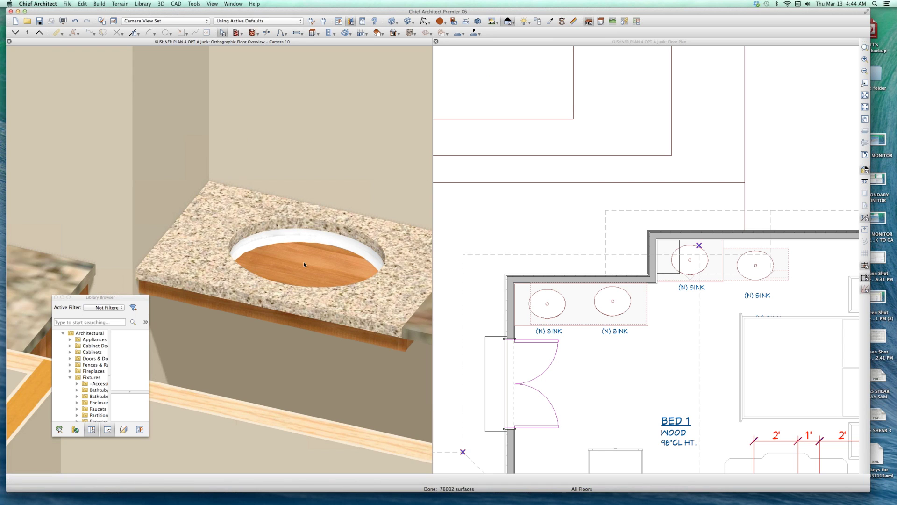
{"action": "scroll", "coordinate": [304, 265], "scroll_direction": "up", "scroll_amount": 1}
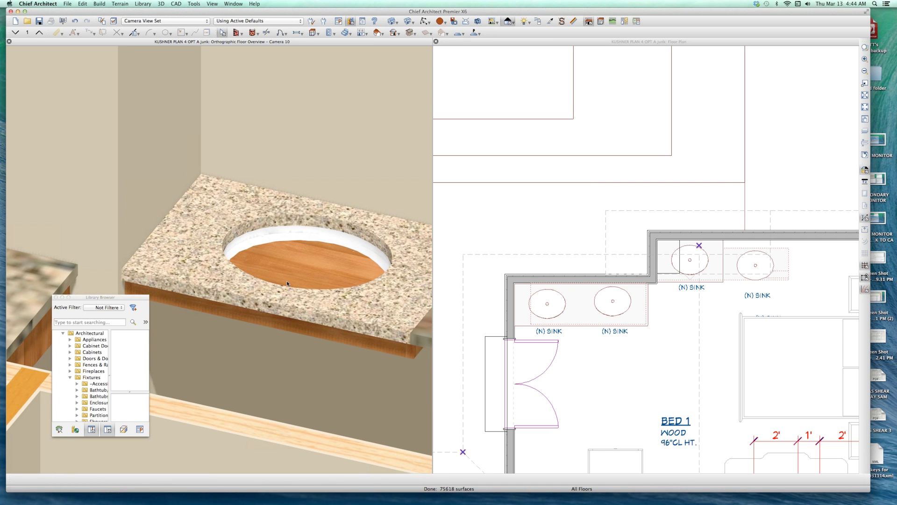
- Try to set the height of the thin sink cabinet's Separation face item to .5"
{"action": "left_click", "coordinate": [286, 297]}
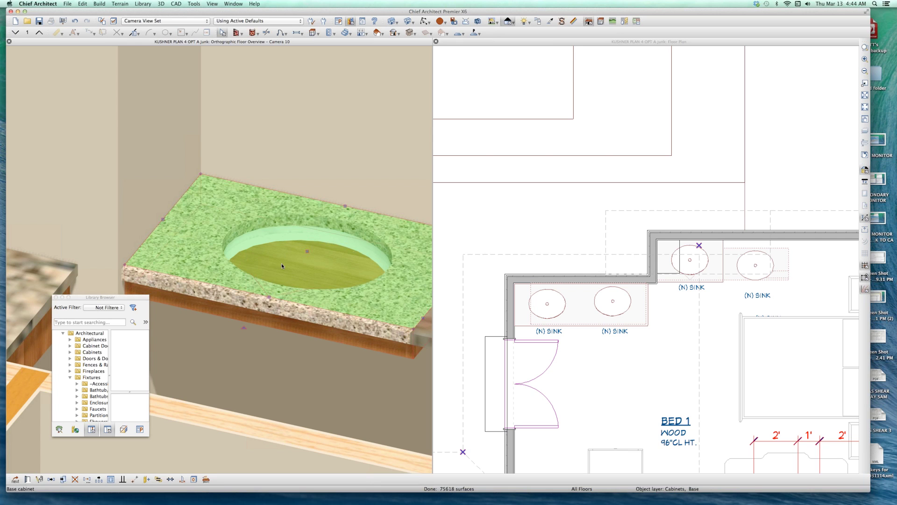
{"action": "double_click", "coordinate": [334, 287]}
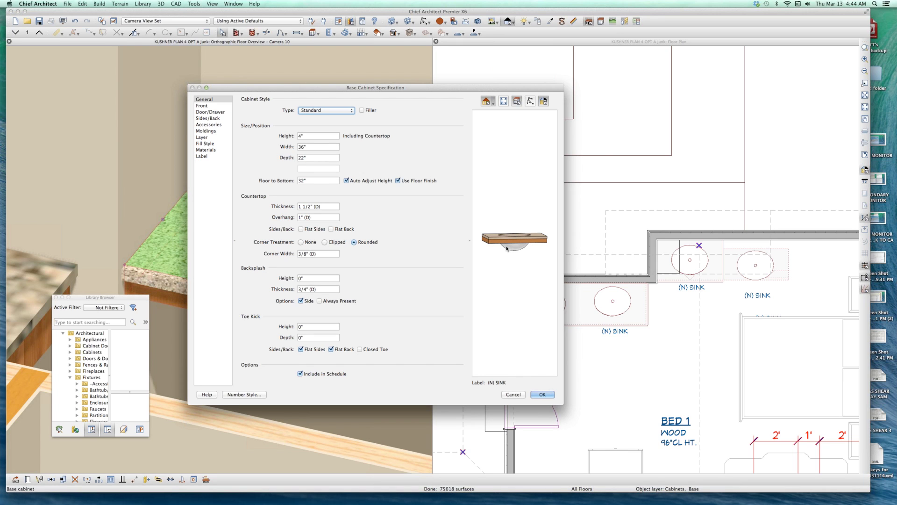
{"action": "left_click", "coordinate": [201, 106]}
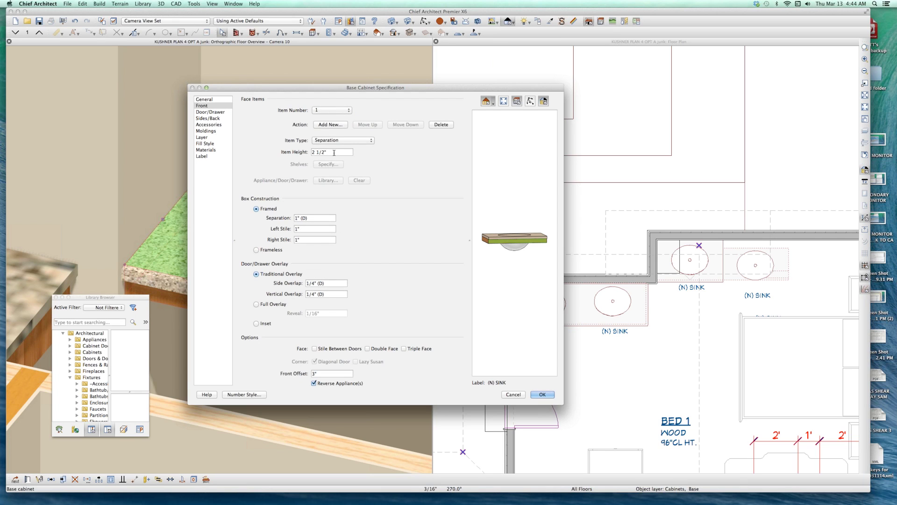
{"action": "left_click_drag", "start_coordinate": [335, 151], "coordinate": [274, 159]}
{"action": "type", "text": ".5"}
{"action": "left_click", "coordinate": [203, 99]}
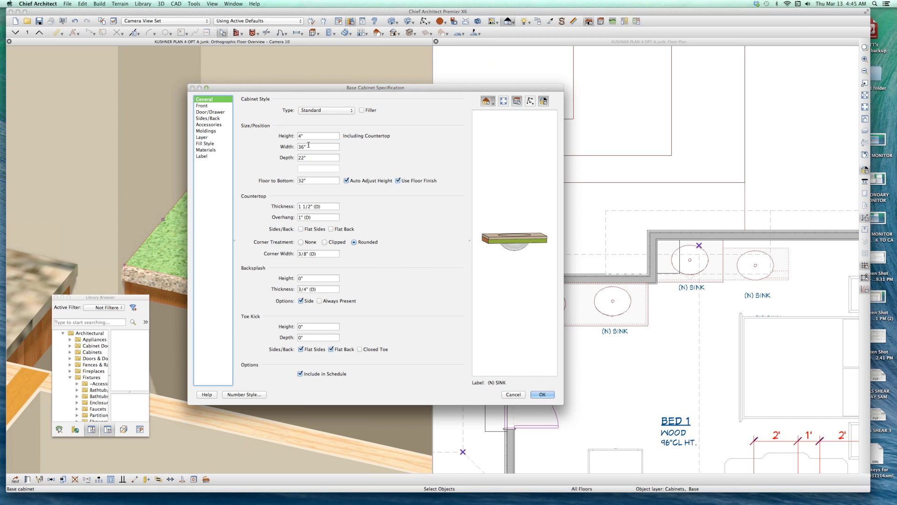
- Set the thin sink cabinet's floor-to-bottom distance to 34" and inspect the vanity in 3D
{"action": "left_click", "coordinate": [322, 182]}
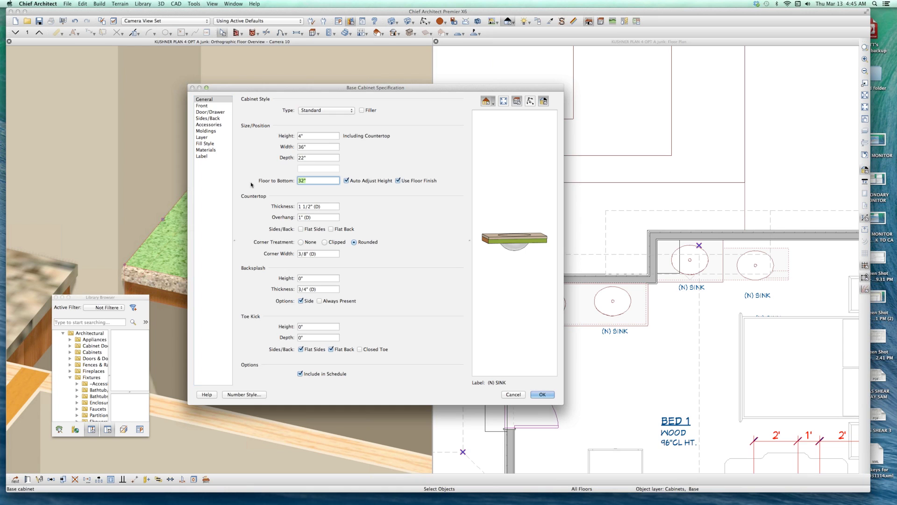
{"action": "type", "text": "34"}
{"action": "key", "text": "Return"}
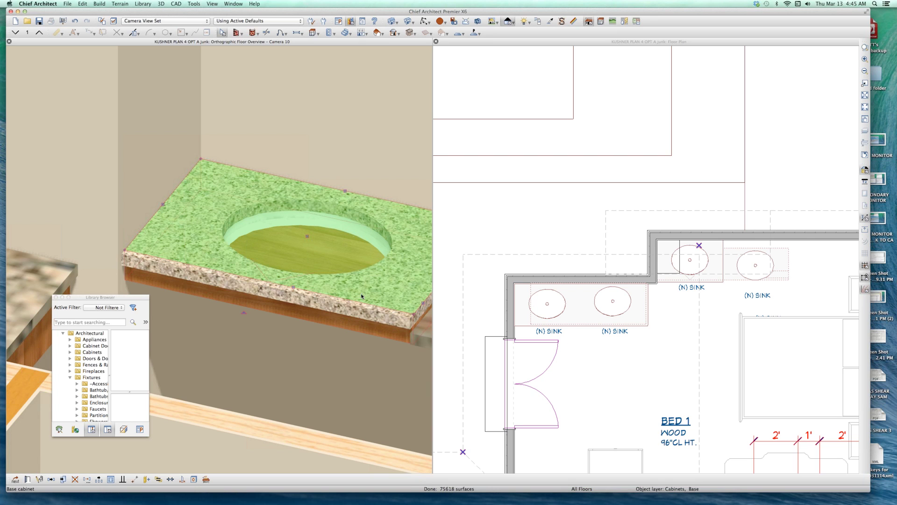
{"action": "scroll", "coordinate": [363, 242], "scroll_direction": "down", "scroll_amount": 2}
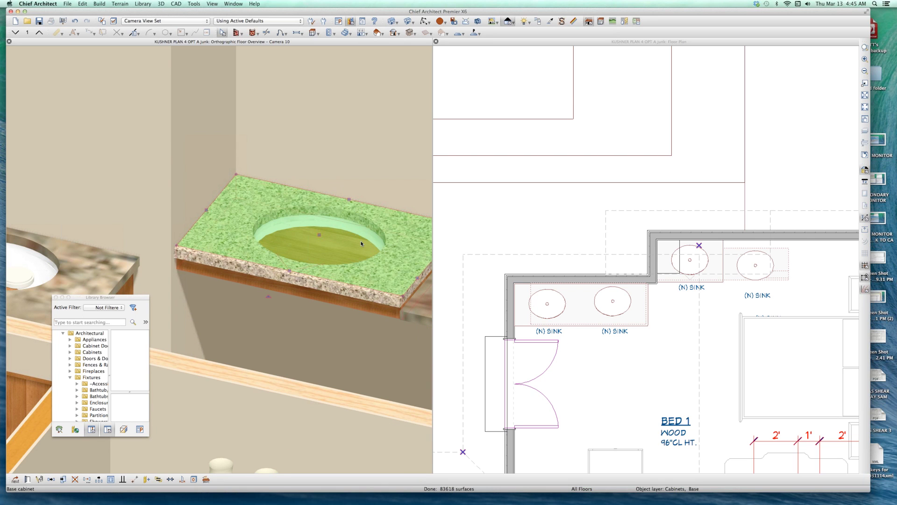
{"action": "scroll", "coordinate": [217, 224], "scroll_direction": "down", "scroll_amount": 2}
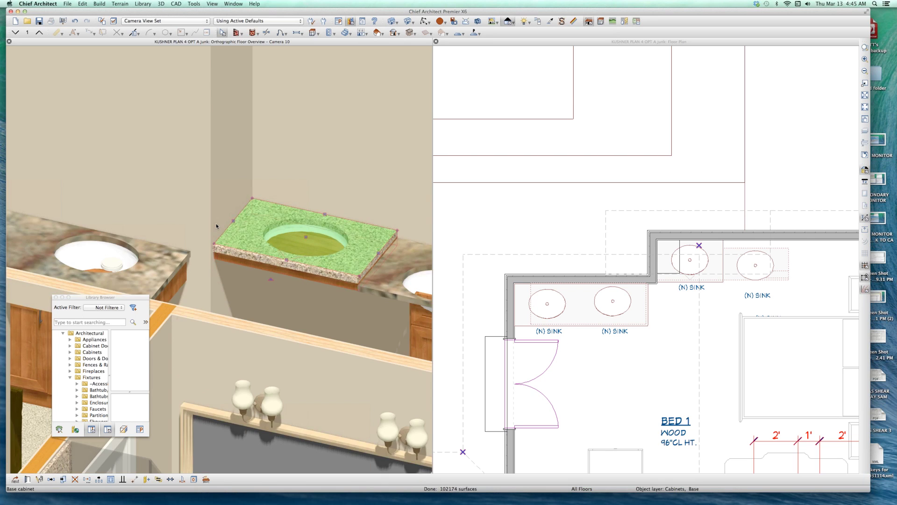
{"action": "scroll", "coordinate": [216, 225], "scroll_direction": "down", "scroll_amount": 4}
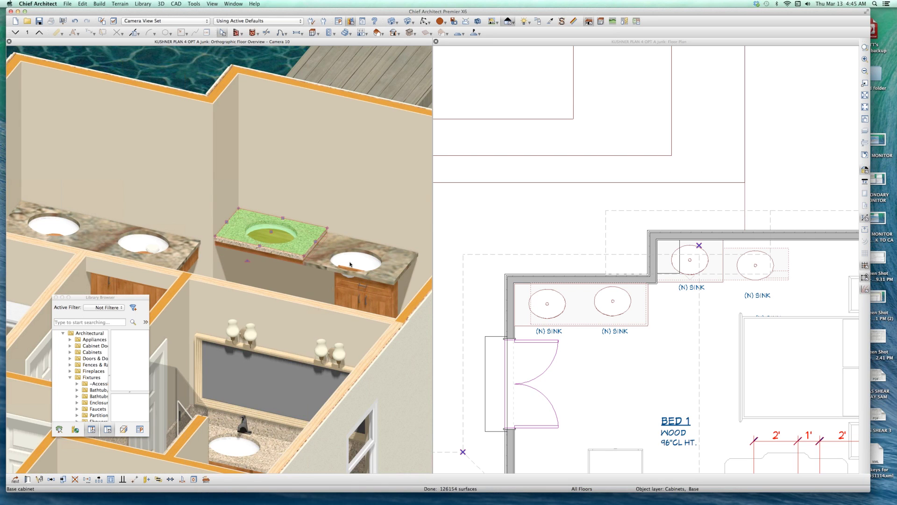
{"action": "scroll", "coordinate": [347, 256], "scroll_direction": "up", "scroll_amount": 5}
- Review the height and thickness options in the specification of the custom countertop beside the thin sink cabinet
{"action": "key", "text": "Escape"}
{"action": "left_click", "coordinate": [291, 259]}
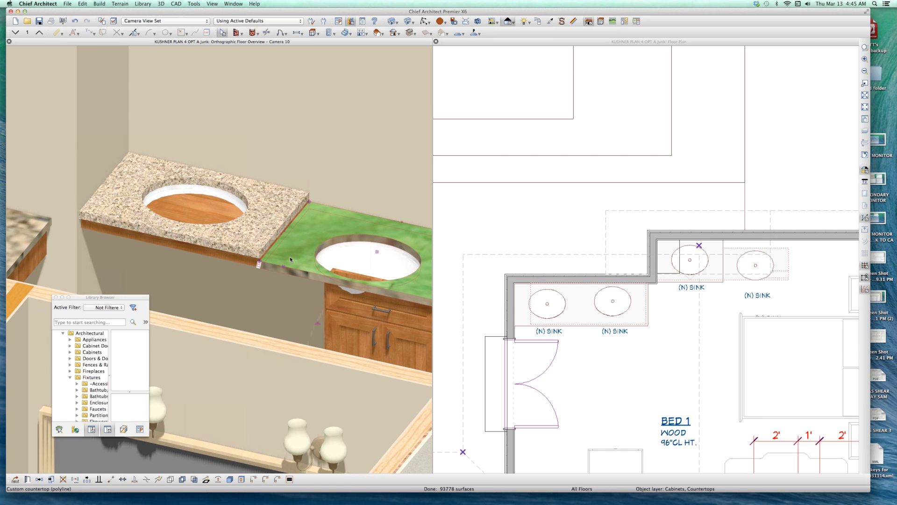
{"action": "double_click", "coordinate": [316, 249]}
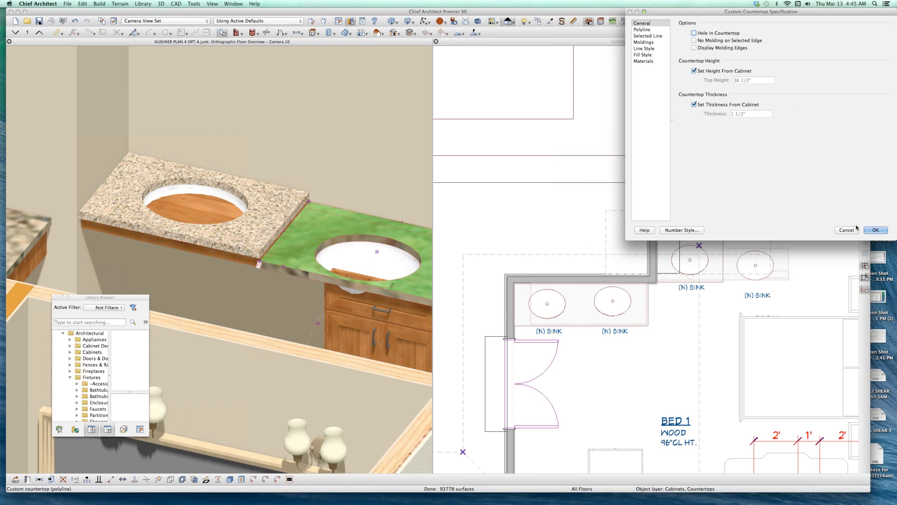
{"action": "left_click", "coordinate": [875, 229]}
- Undo the recent edits to the thin sink cabinet and the earlier removal of the base cabinets beneath it
{"action": "left_click", "coordinate": [208, 194]}
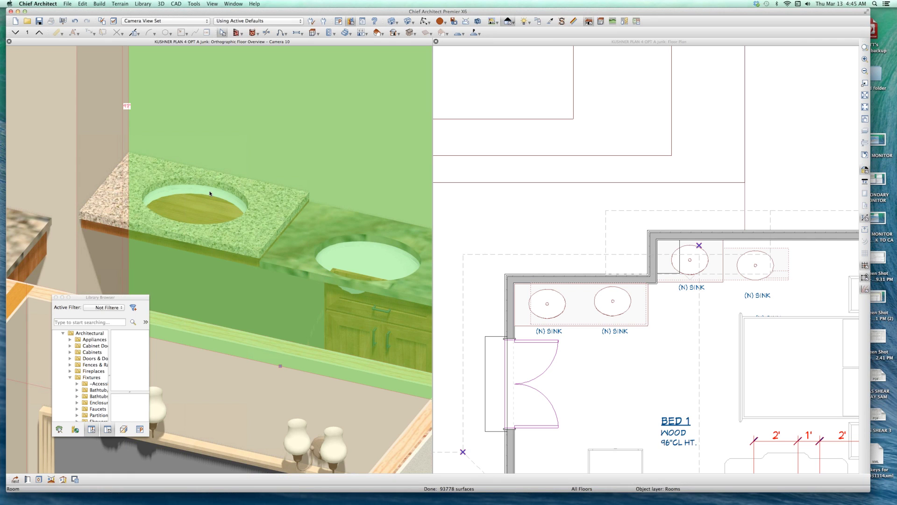
{"action": "left_click", "coordinate": [210, 193]}
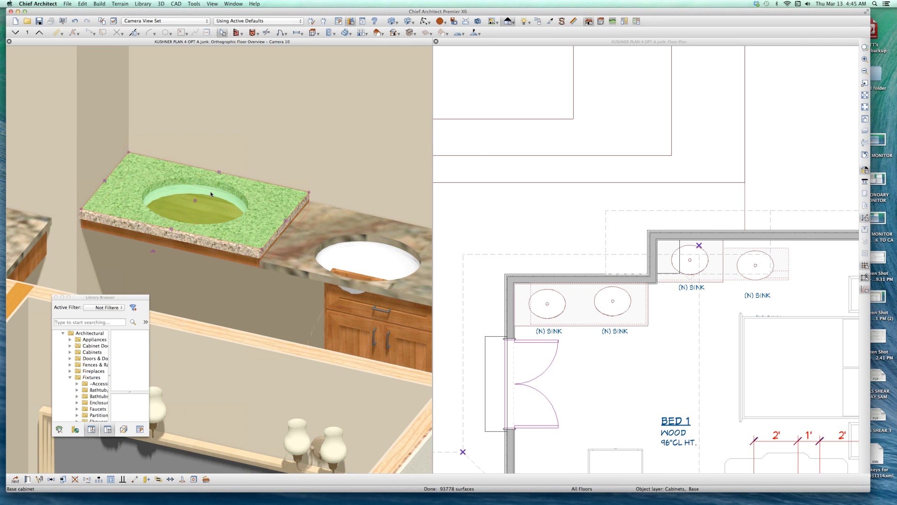
{"action": "key", "text": "super+z"}
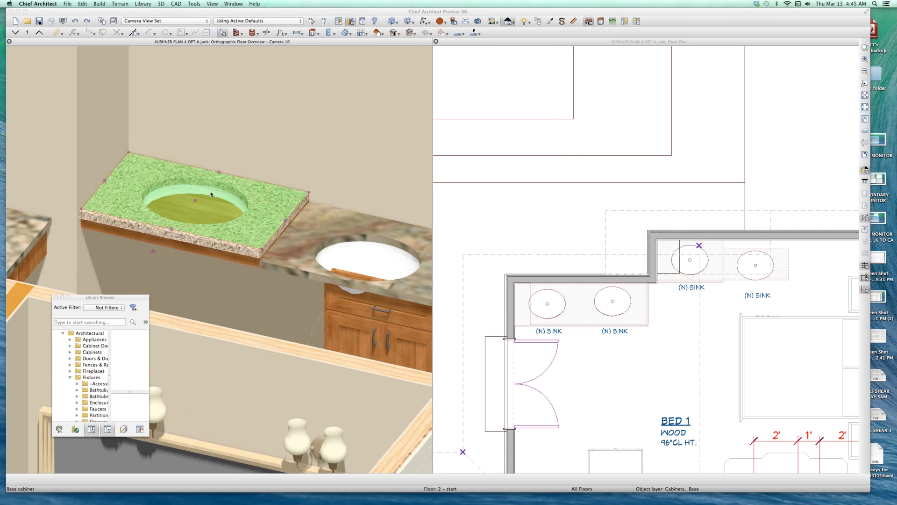
{"action": "key", "text": "super+z"}
{"action": "key", "text": "super+z"}
{"action": "key", "text": "super+z"}
{"action": "key", "text": "super+z"}
{"action": "key", "text": "super+z"}
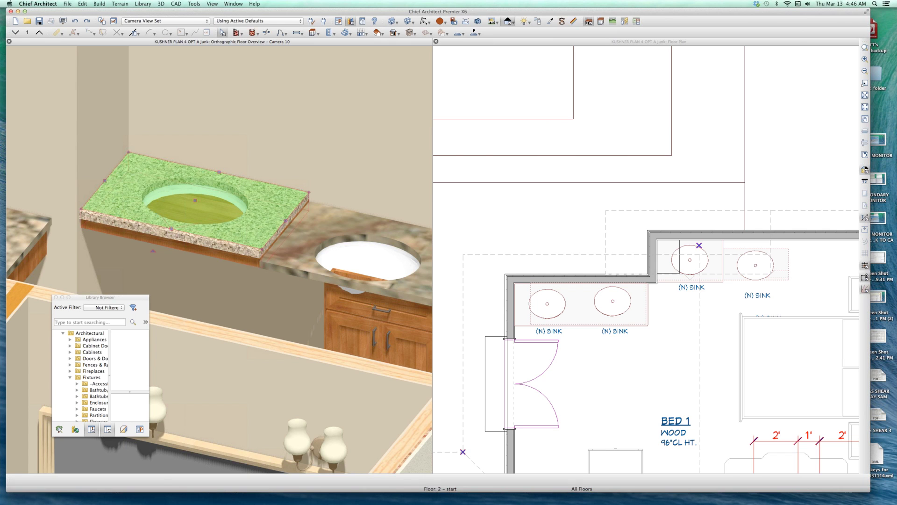
- Delete the wide drawer cabinet and the narrow base cabinet beneath the thin sink cabinet beside the wall jog
{"action": "left_click", "coordinate": [249, 243]}
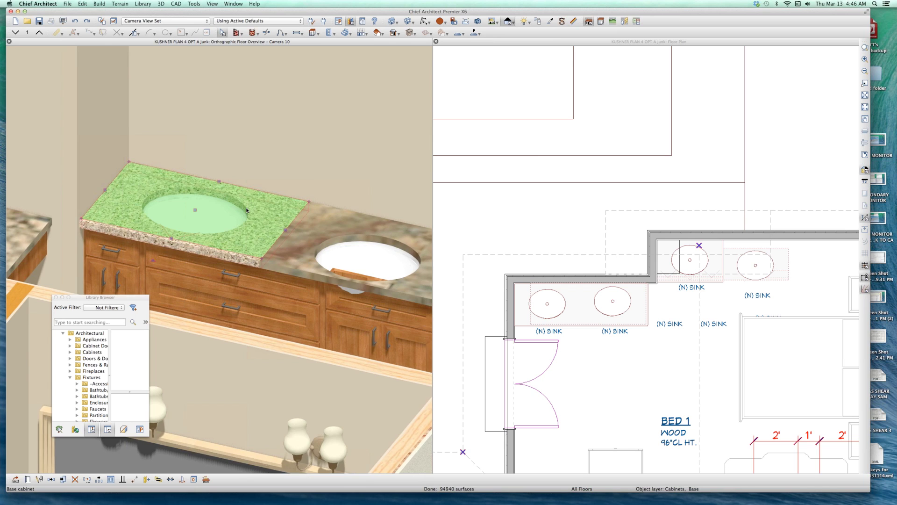
{"action": "scroll", "coordinate": [246, 210], "scroll_direction": "down", "scroll_amount": 3}
{"action": "scroll", "coordinate": [246, 209], "scroll_direction": "up", "scroll_amount": 1}
{"action": "key", "text": "Escape"}
{"action": "scroll", "coordinate": [229, 238], "scroll_direction": "down", "scroll_amount": 2}
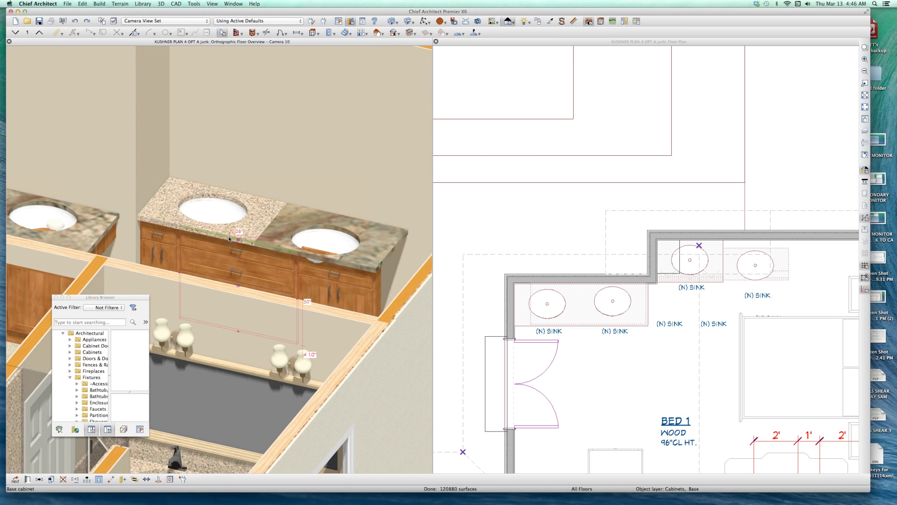
{"action": "left_click", "coordinate": [210, 260]}
{"action": "key", "text": "Delete"}
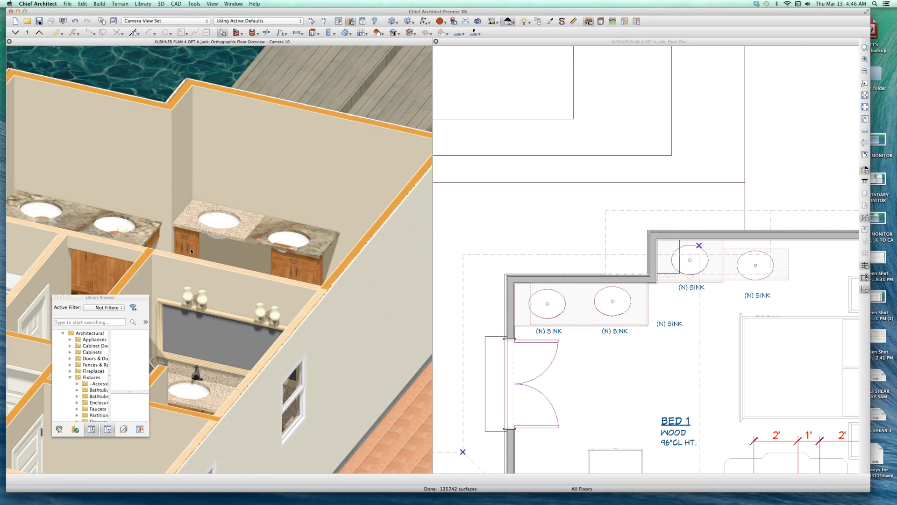
{"action": "left_click", "coordinate": [191, 248]}
{"action": "key", "text": "Delete"}
- Review the thin sink cabinet's front face items, including the sink appliance, the countertop and the Blank Area item
{"action": "scroll", "coordinate": [215, 227], "scroll_direction": "down", "scroll_amount": 3}
{"action": "scroll", "coordinate": [214, 226], "scroll_direction": "down", "scroll_amount": 3}
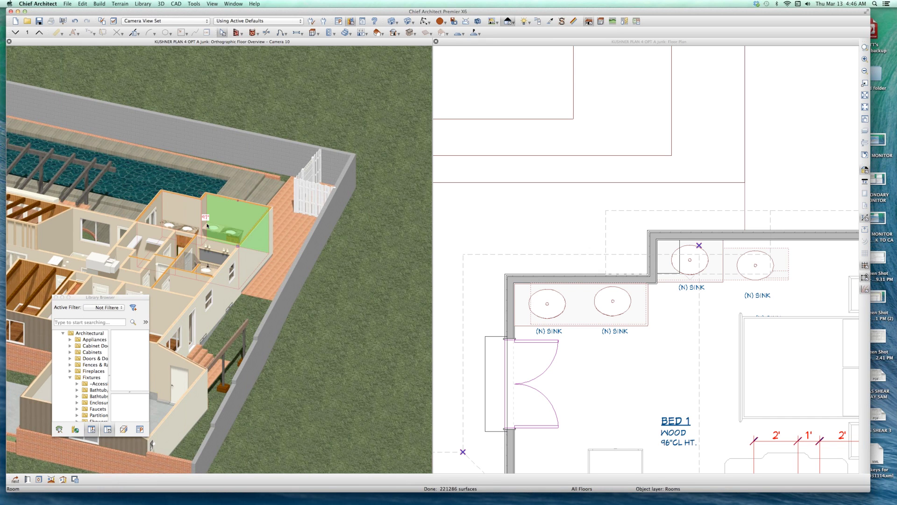
{"action": "scroll", "coordinate": [206, 296], "scroll_direction": "up", "scroll_amount": 6}
{"action": "double_click", "coordinate": [207, 293]}
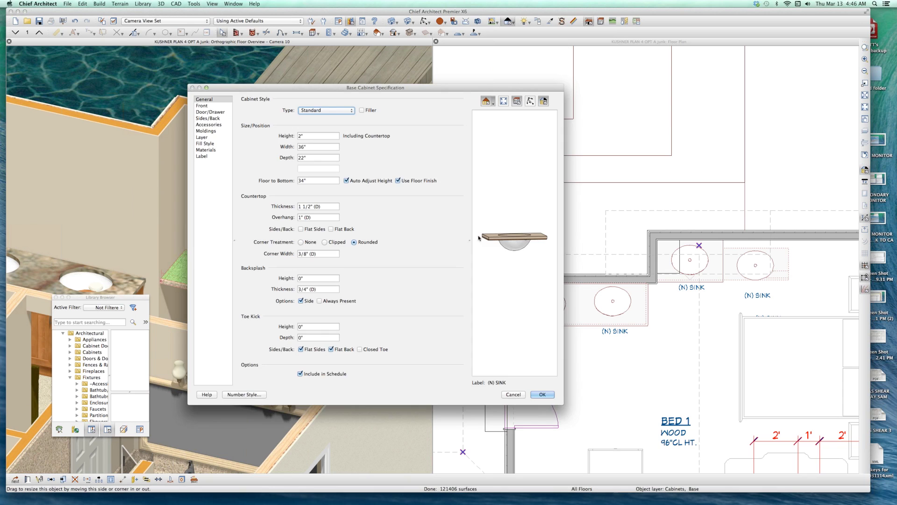
{"action": "left_click", "coordinate": [507, 240]}
{"action": "left_click", "coordinate": [508, 241]}
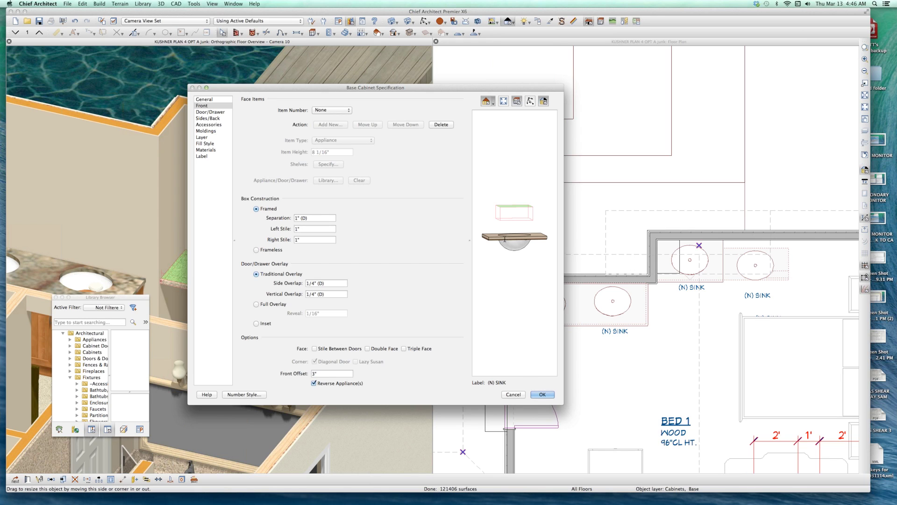
{"action": "left_click", "coordinate": [504, 238]}
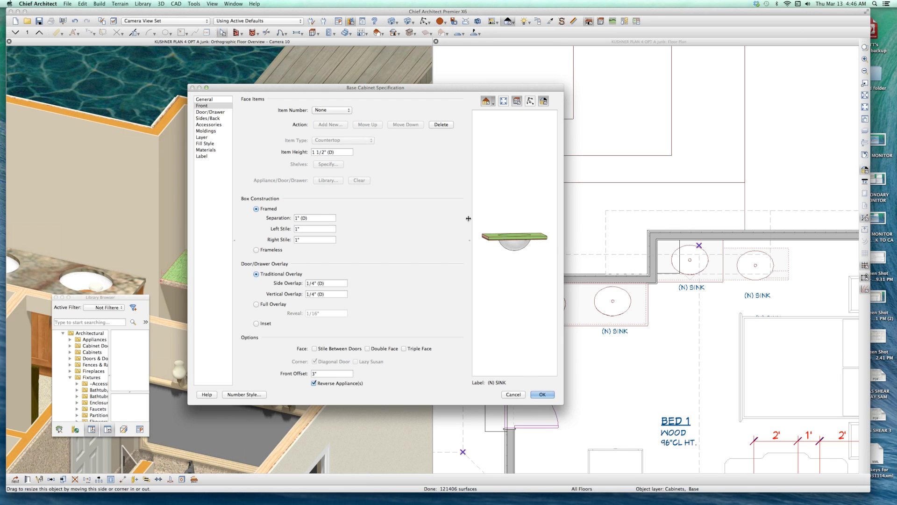
{"action": "left_click", "coordinate": [325, 112]}
{"action": "left_click", "coordinate": [324, 116]}
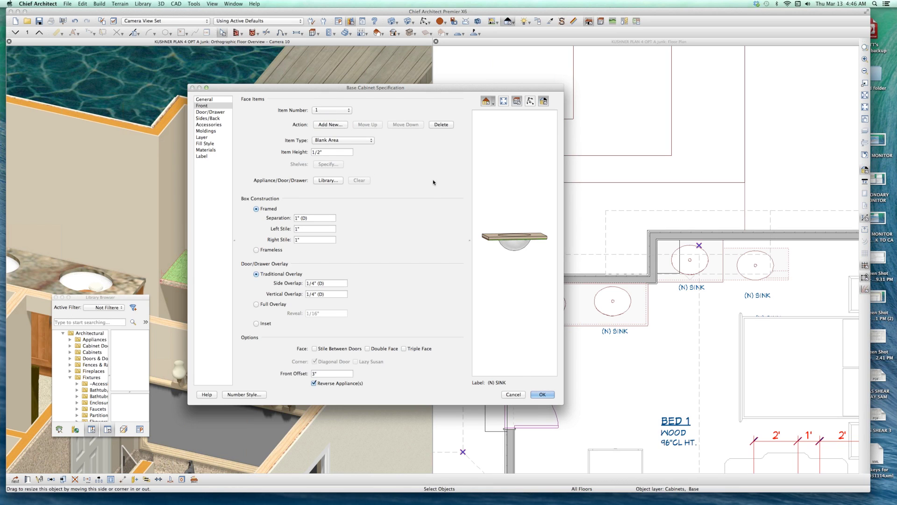
{"action": "left_click", "coordinate": [540, 394]}
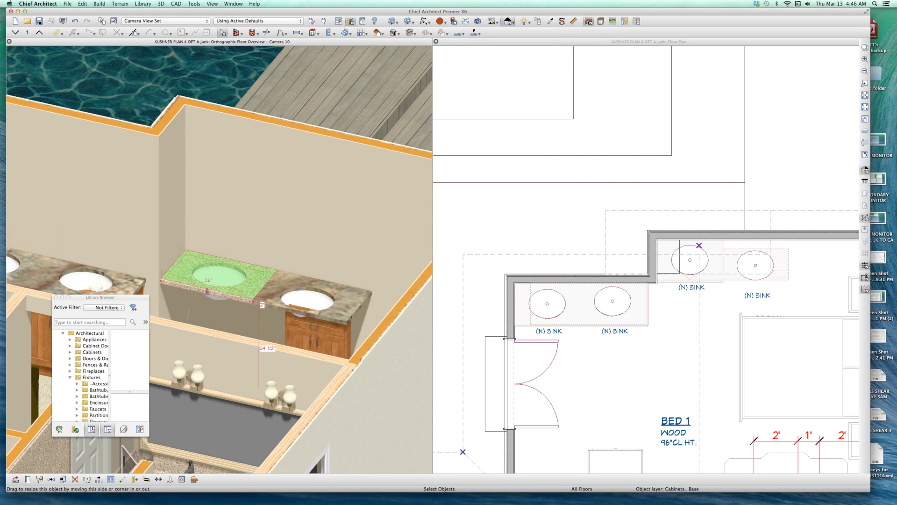